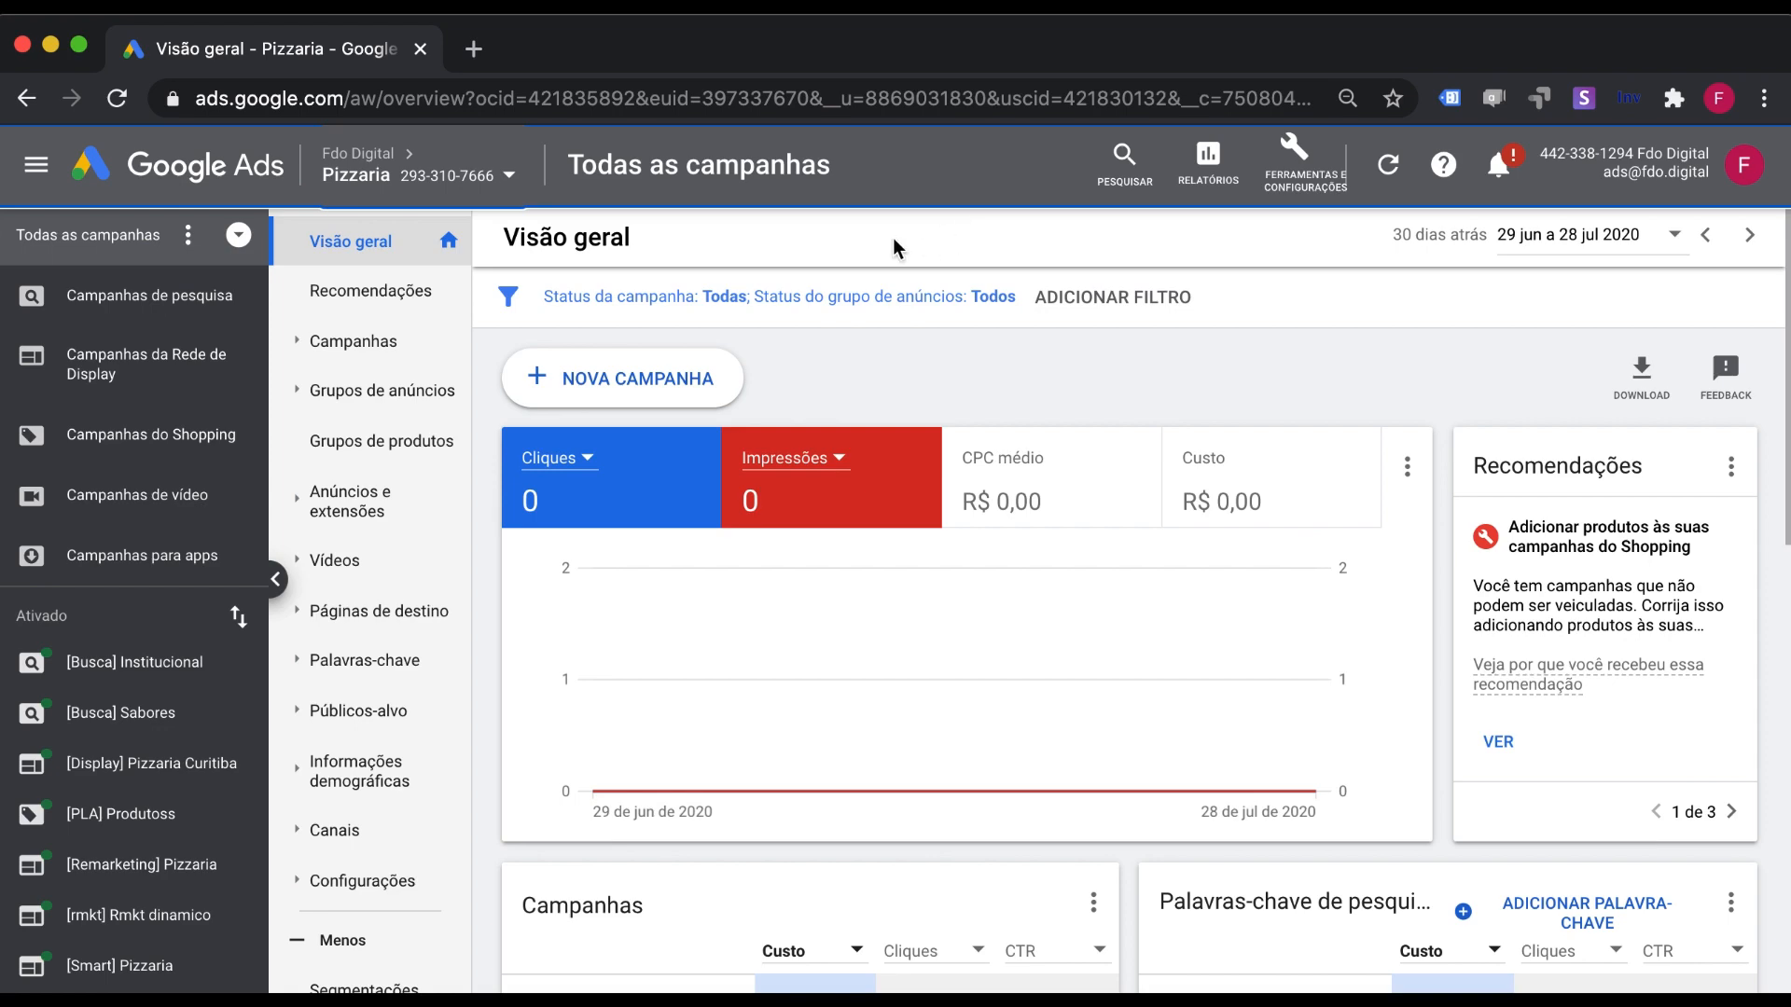
Open the Keyword Planner (Planejador de palavras-chave) and start discovering new keywords, using keywords rather than a website as the starting point.
left_click(1290, 166)
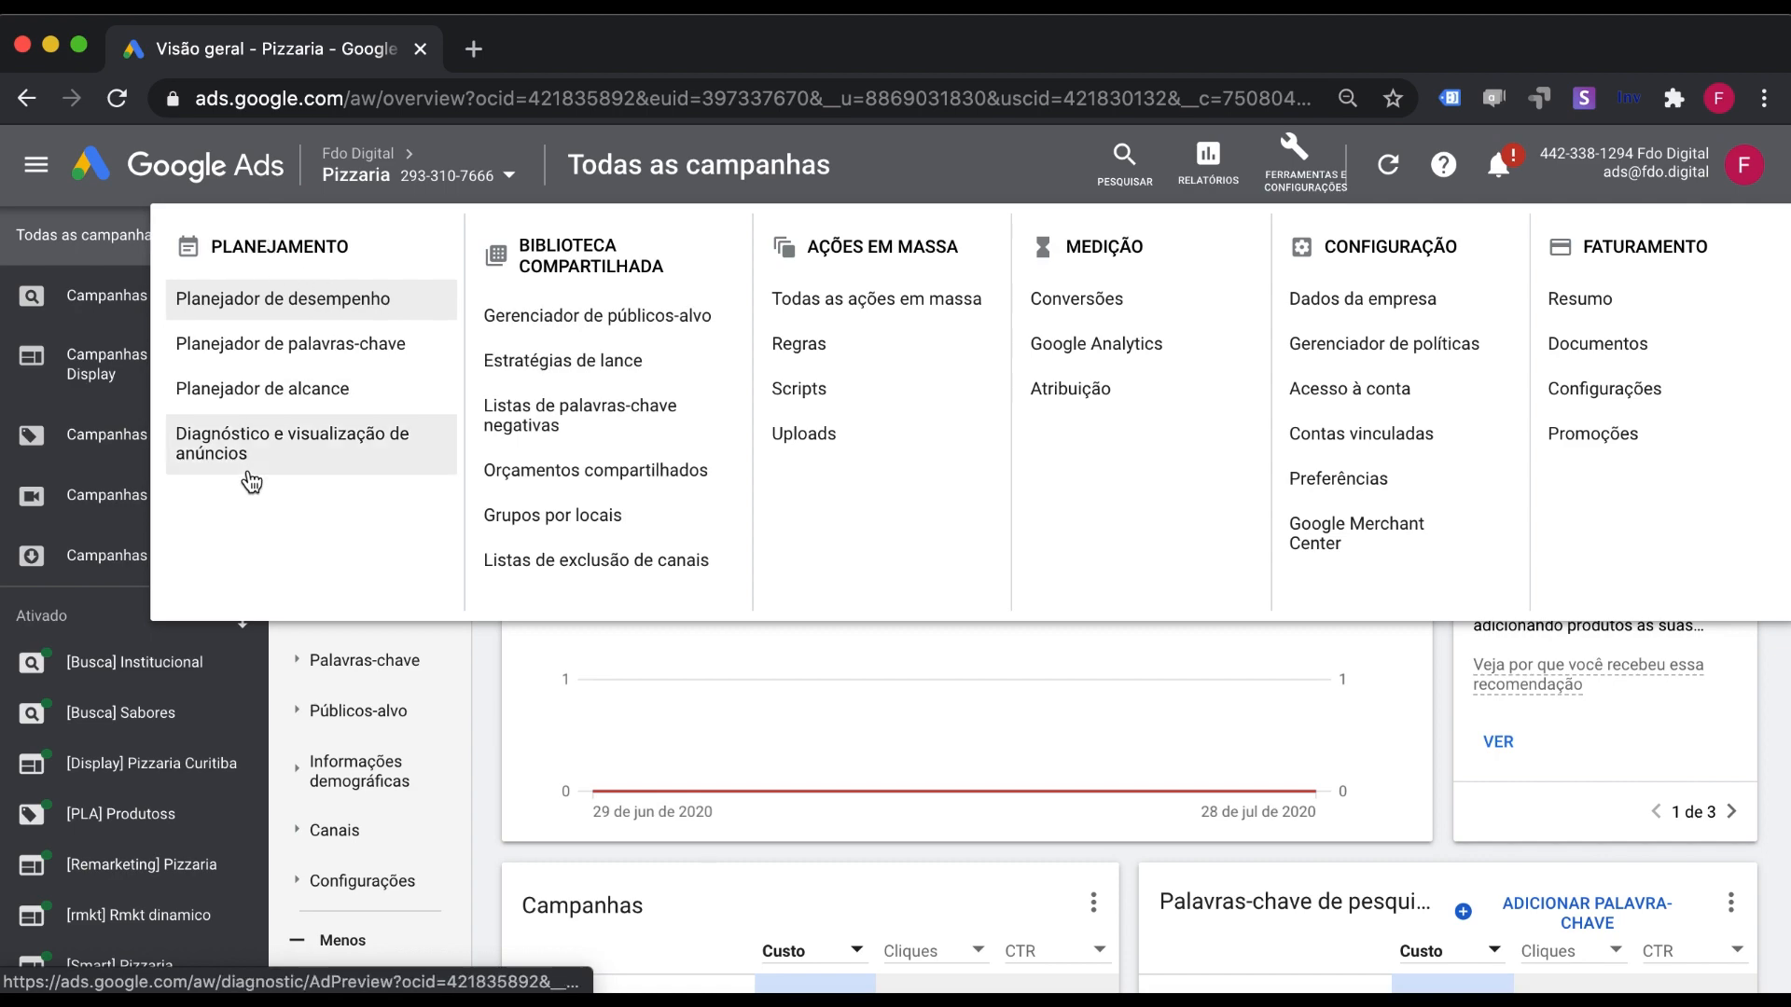
left_click(264, 347)
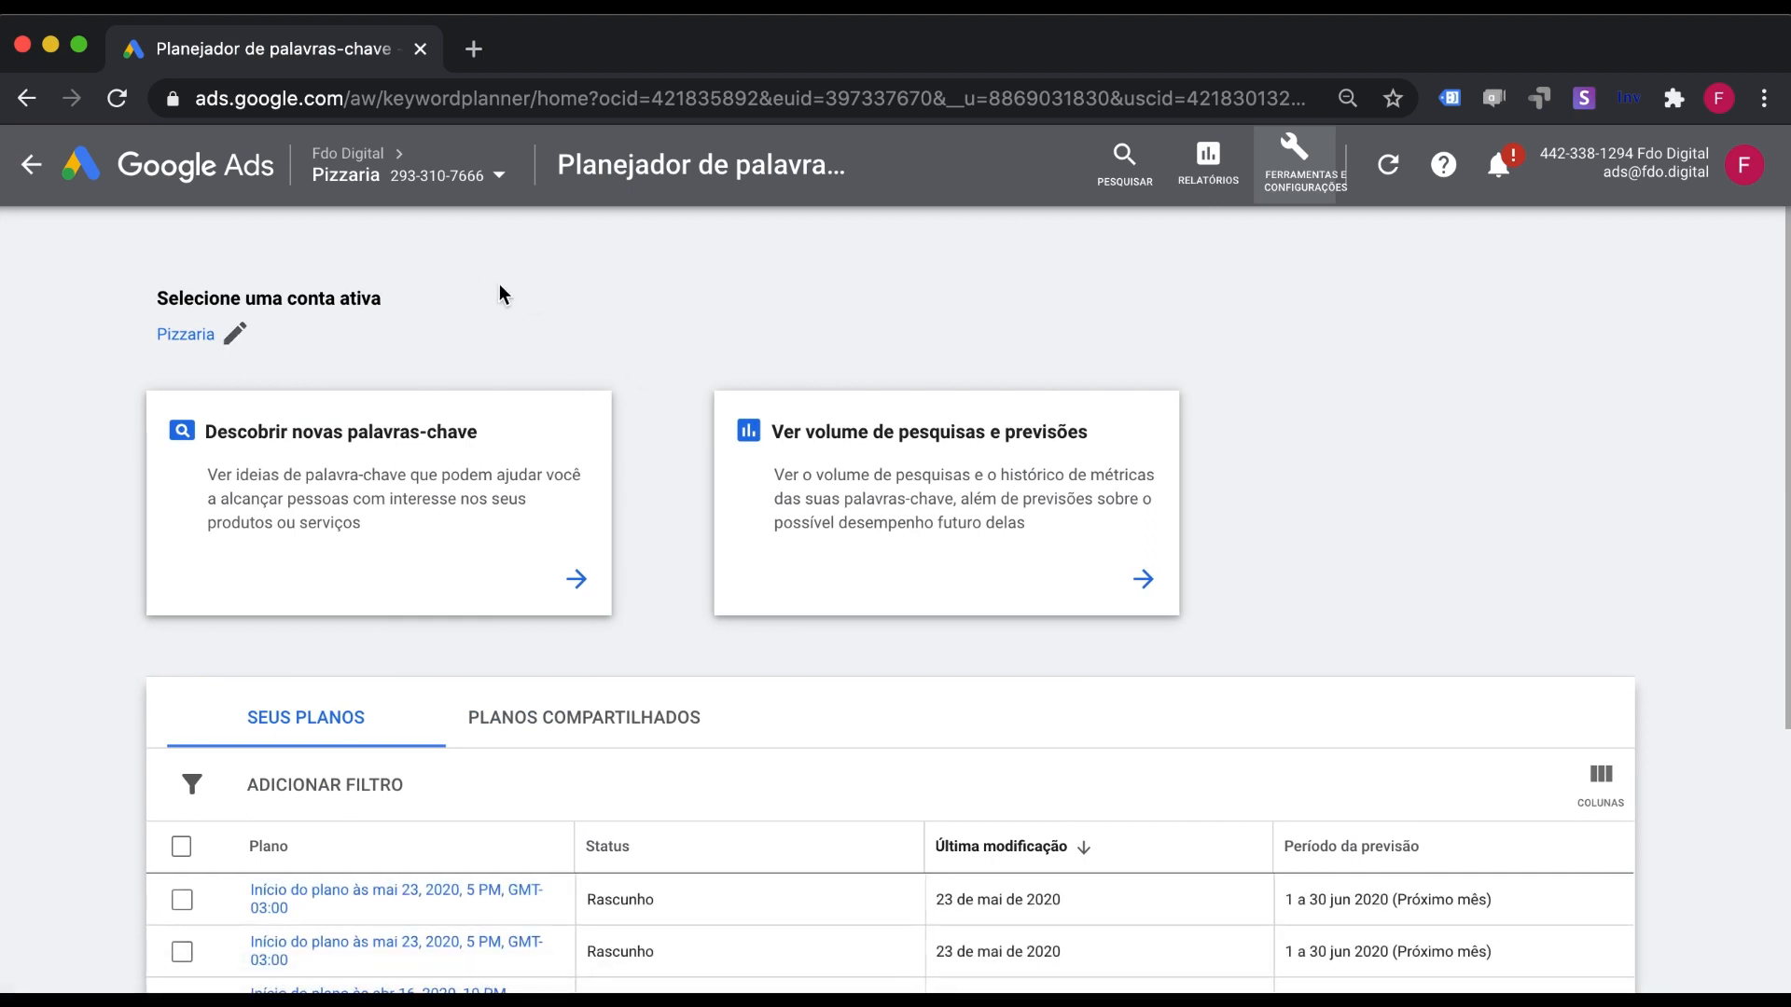
scroll(690, 557, "down", 1)
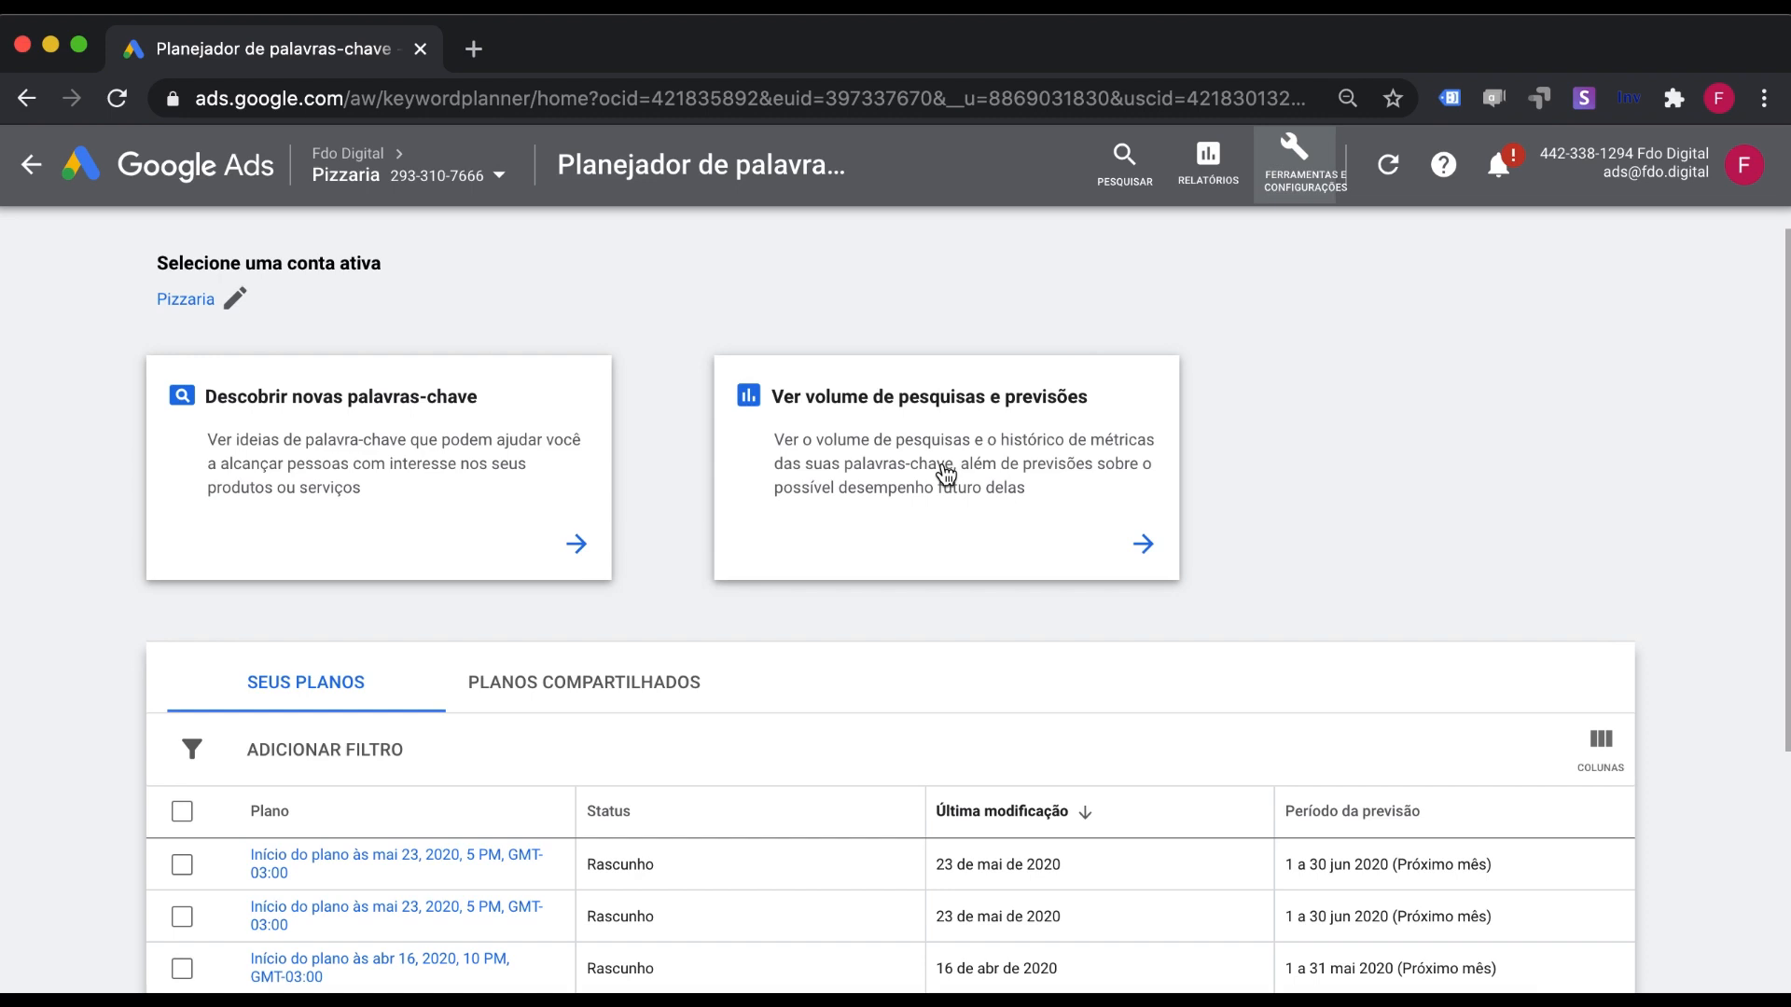
left_click(334, 440)
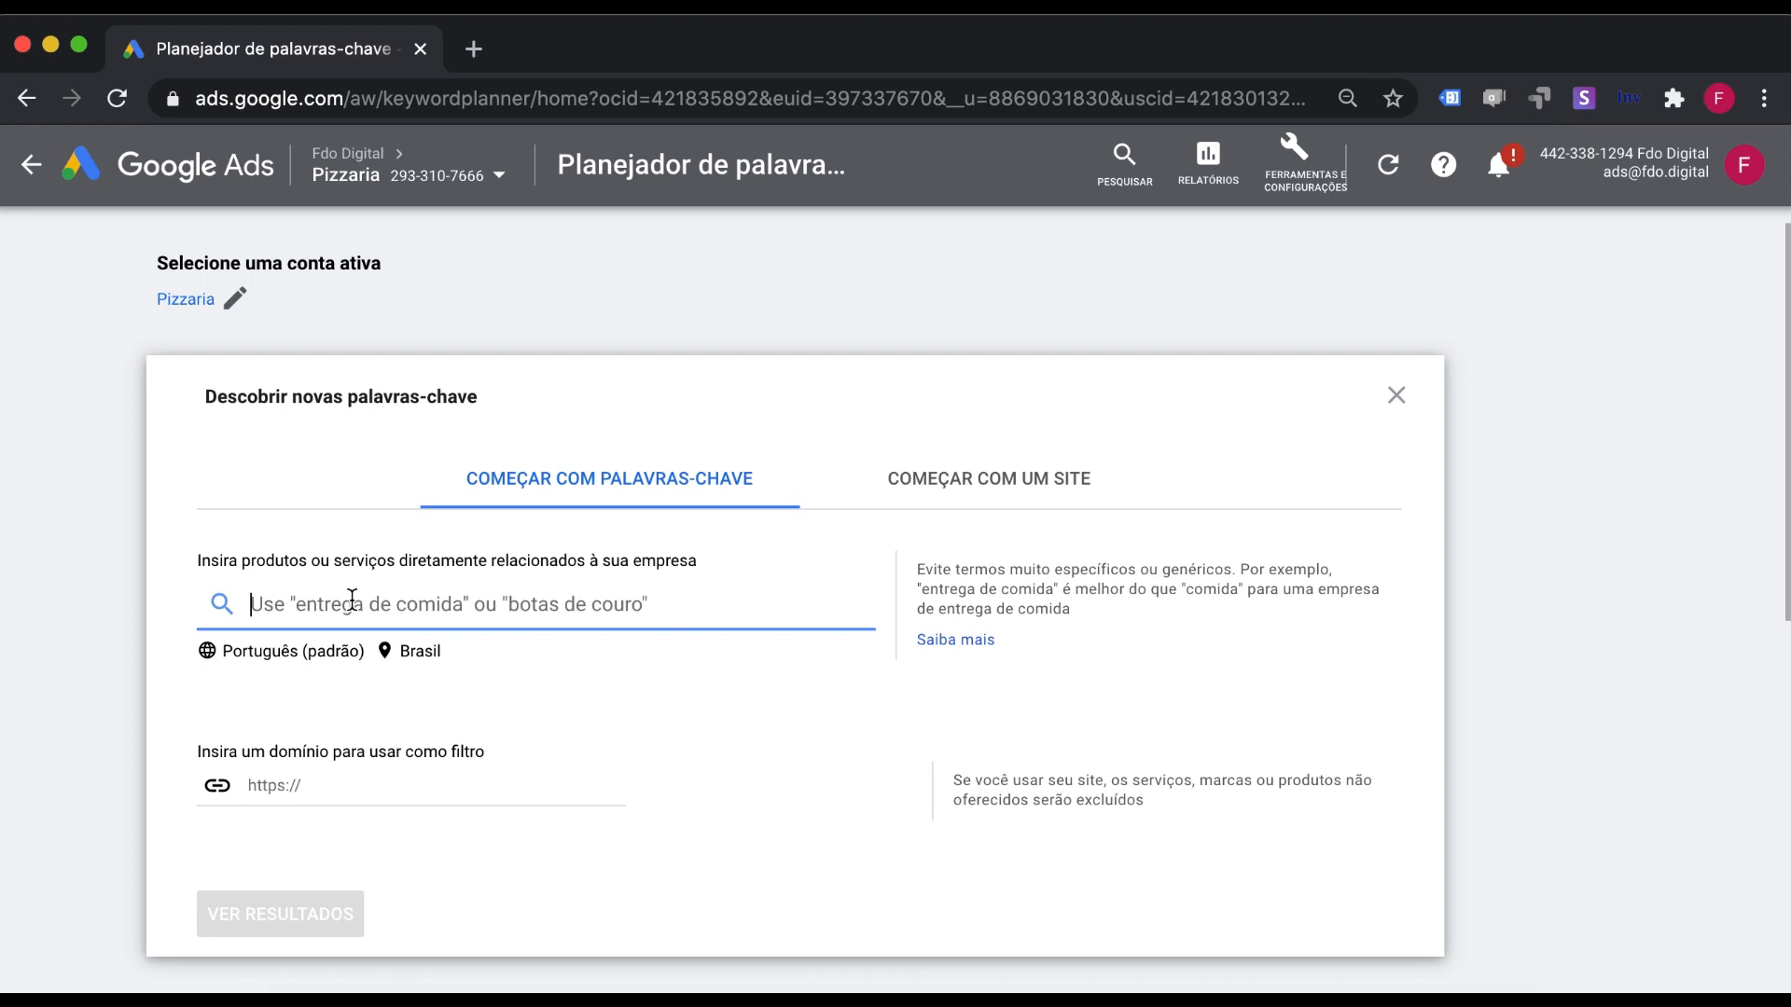
left_click(987, 491)
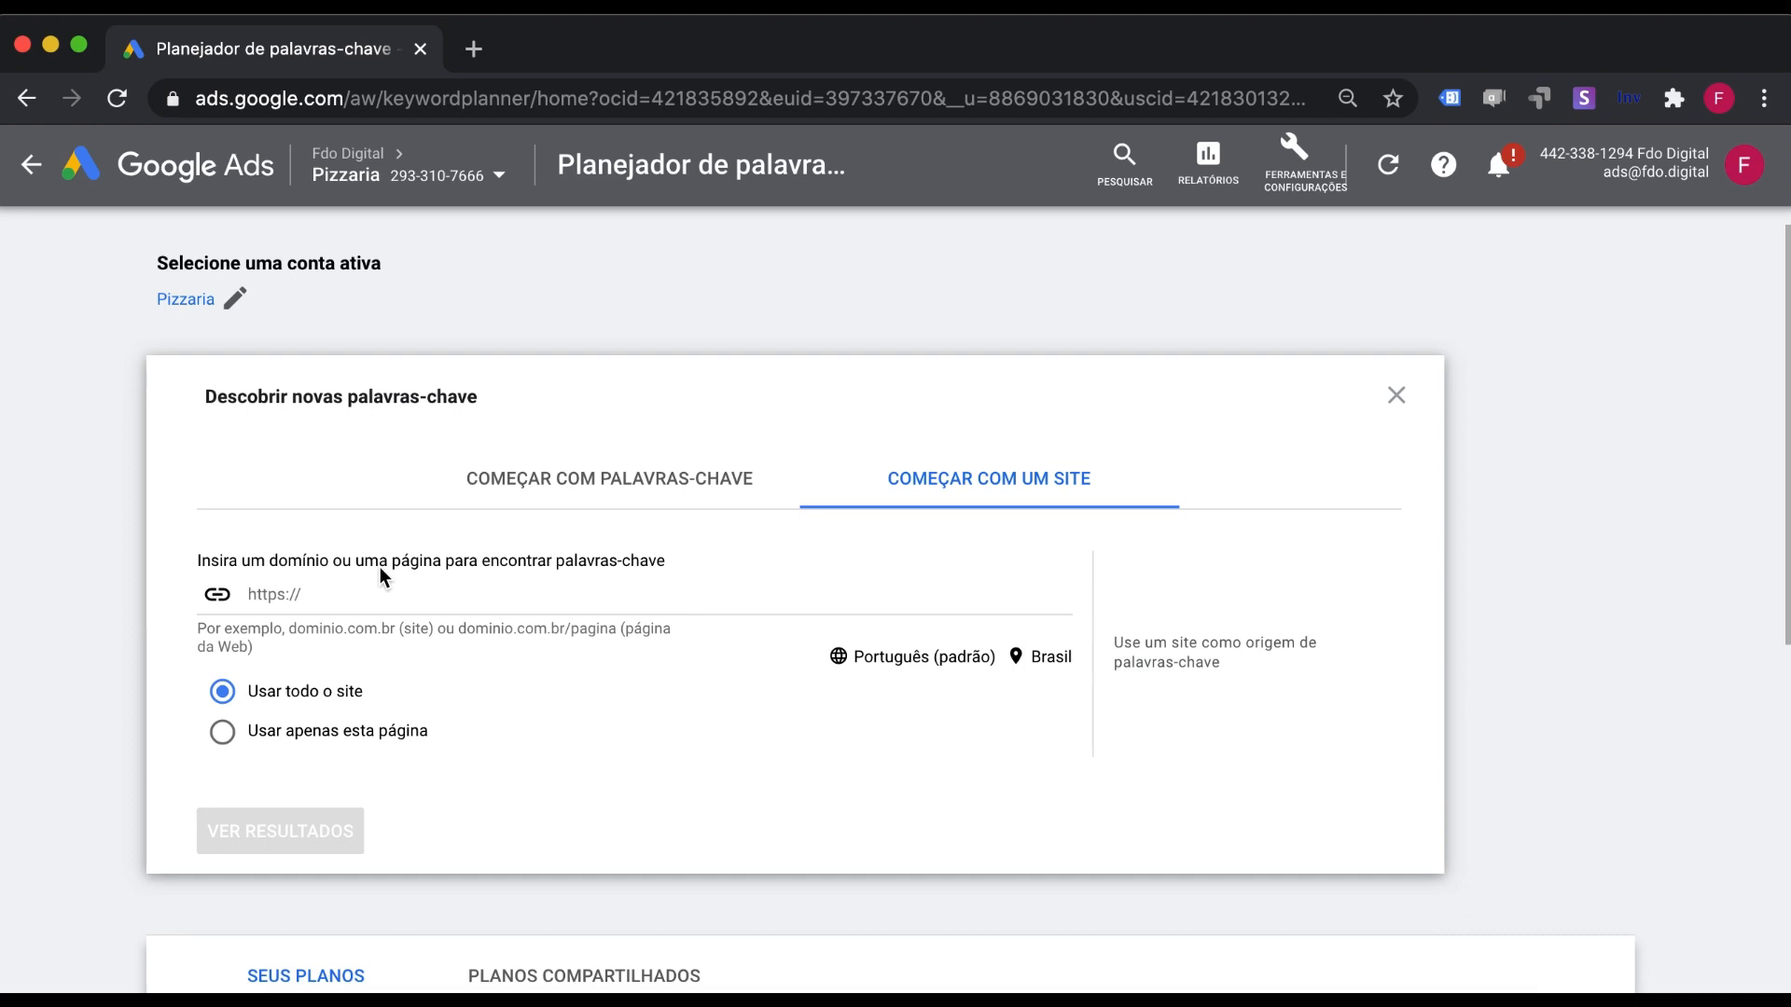
left_click(477, 476)
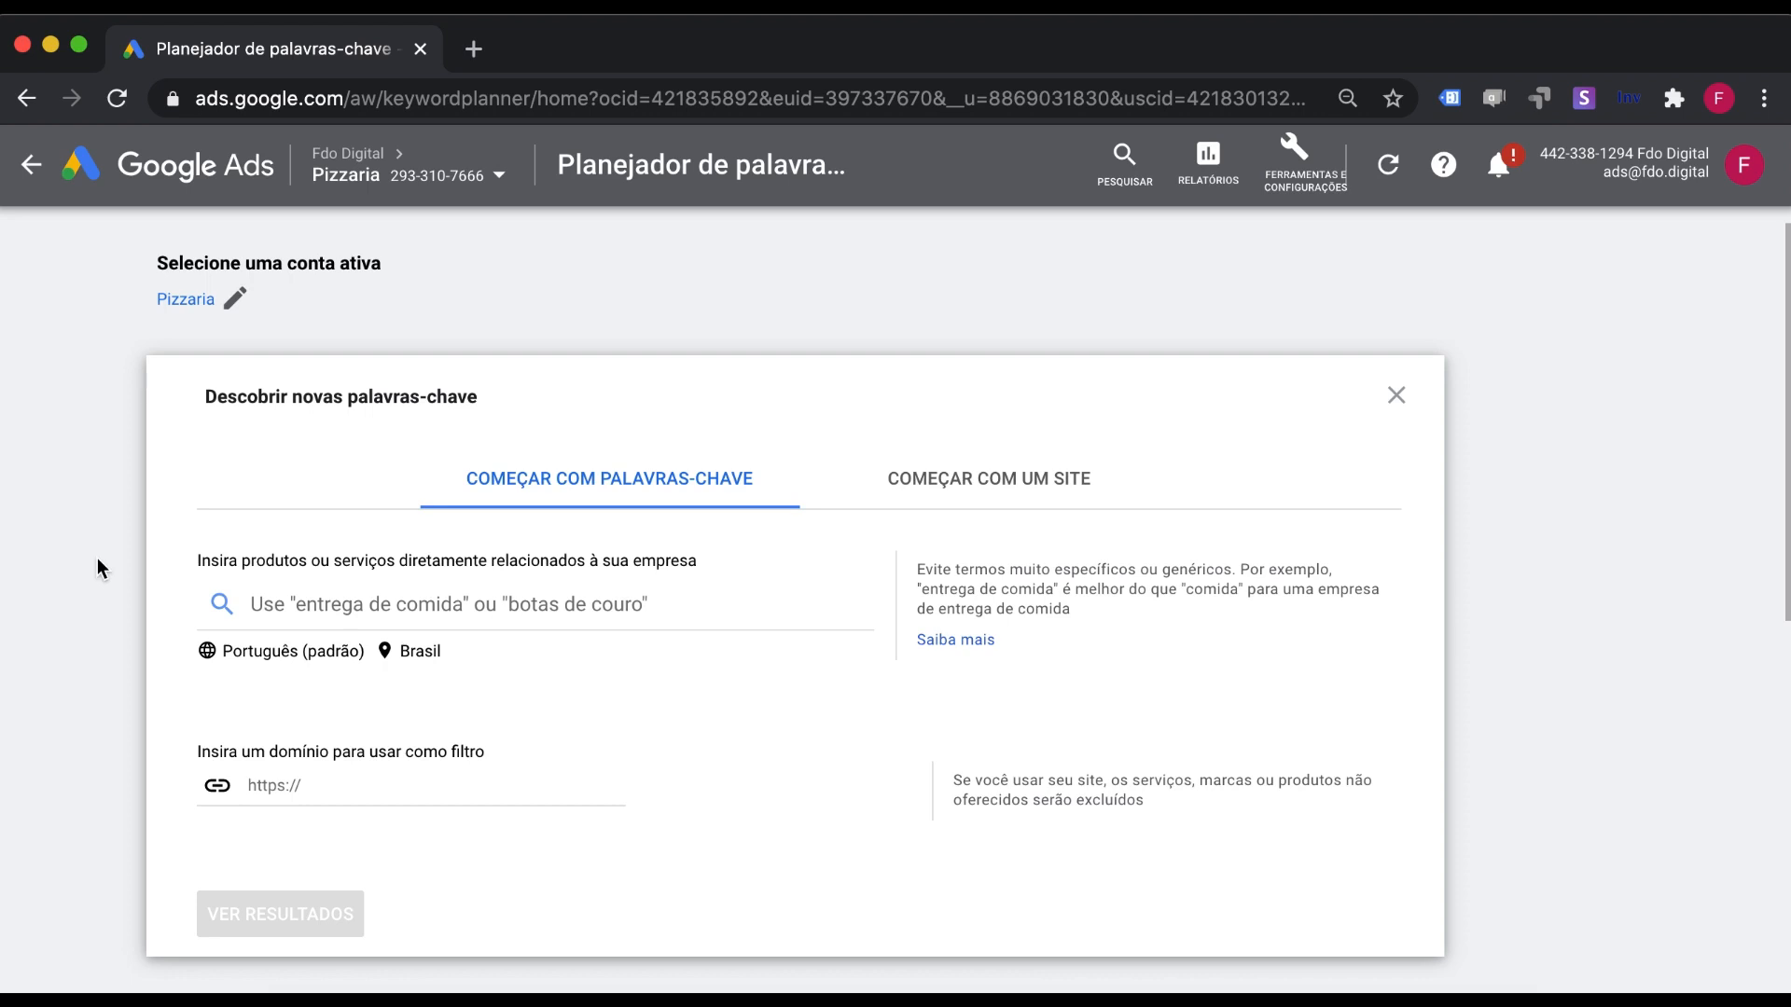
Enter "pizzaria", "pedir pizza" and "pizza delivery" as products or services related to the business.
left_click(359, 605)
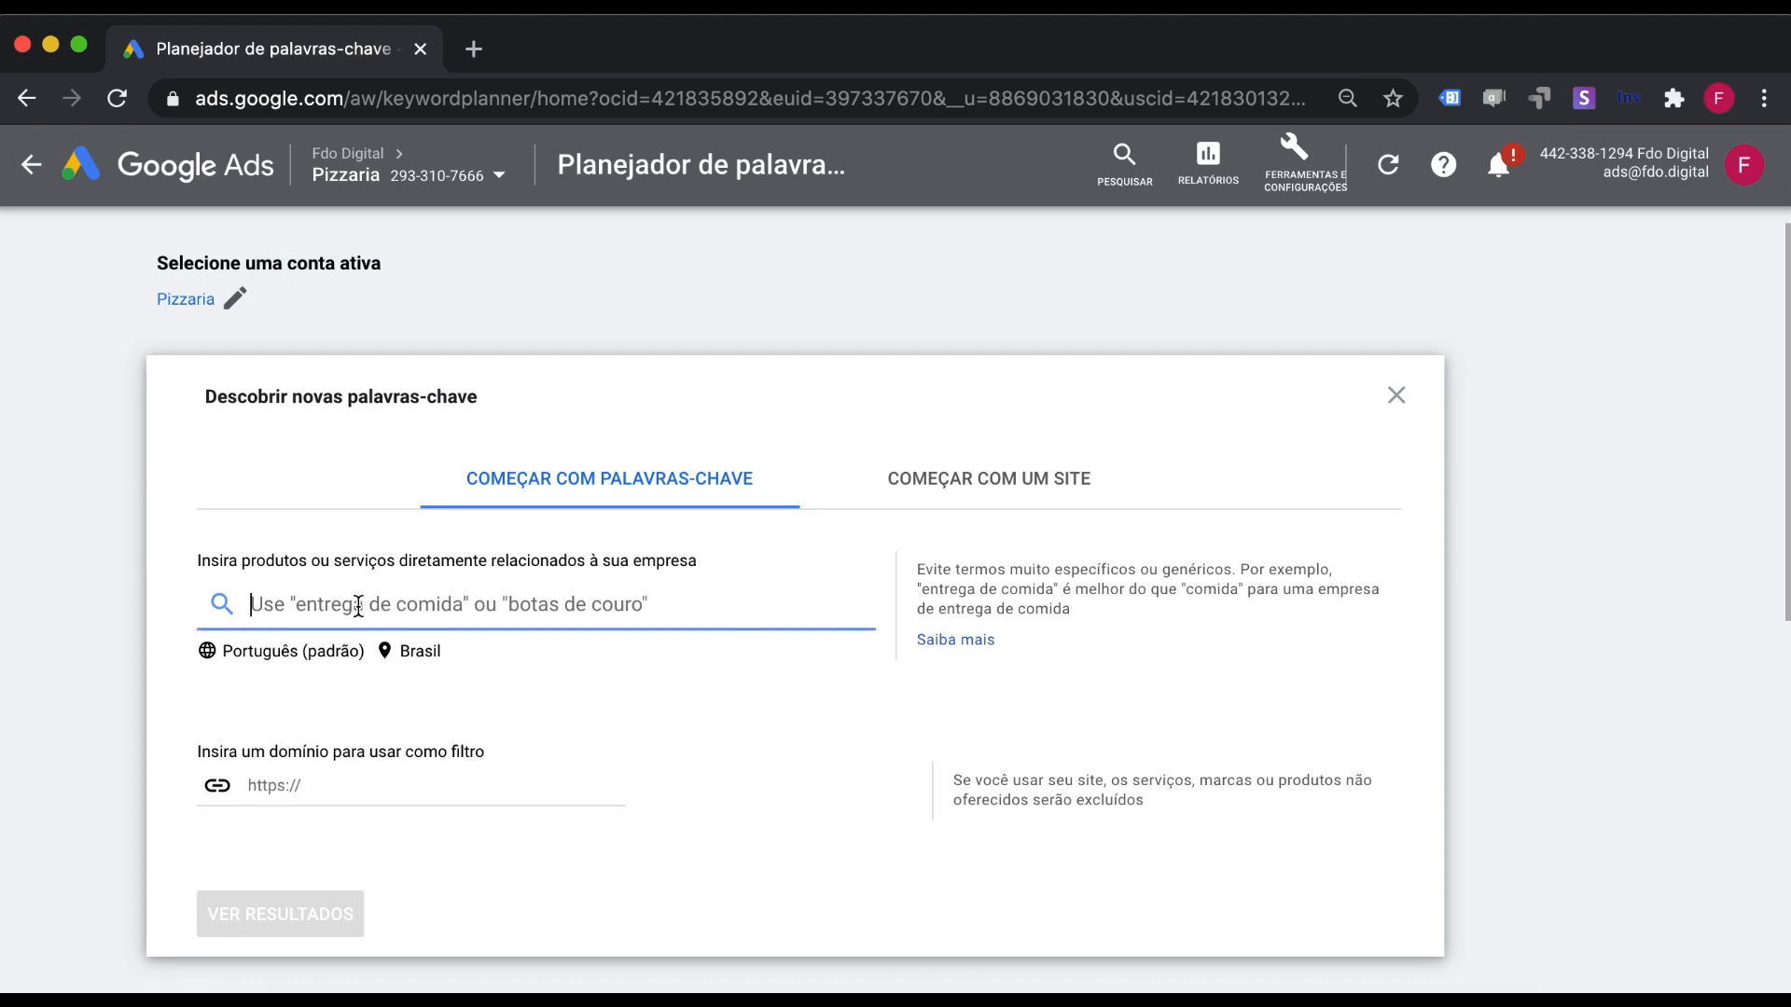
type("pizz")
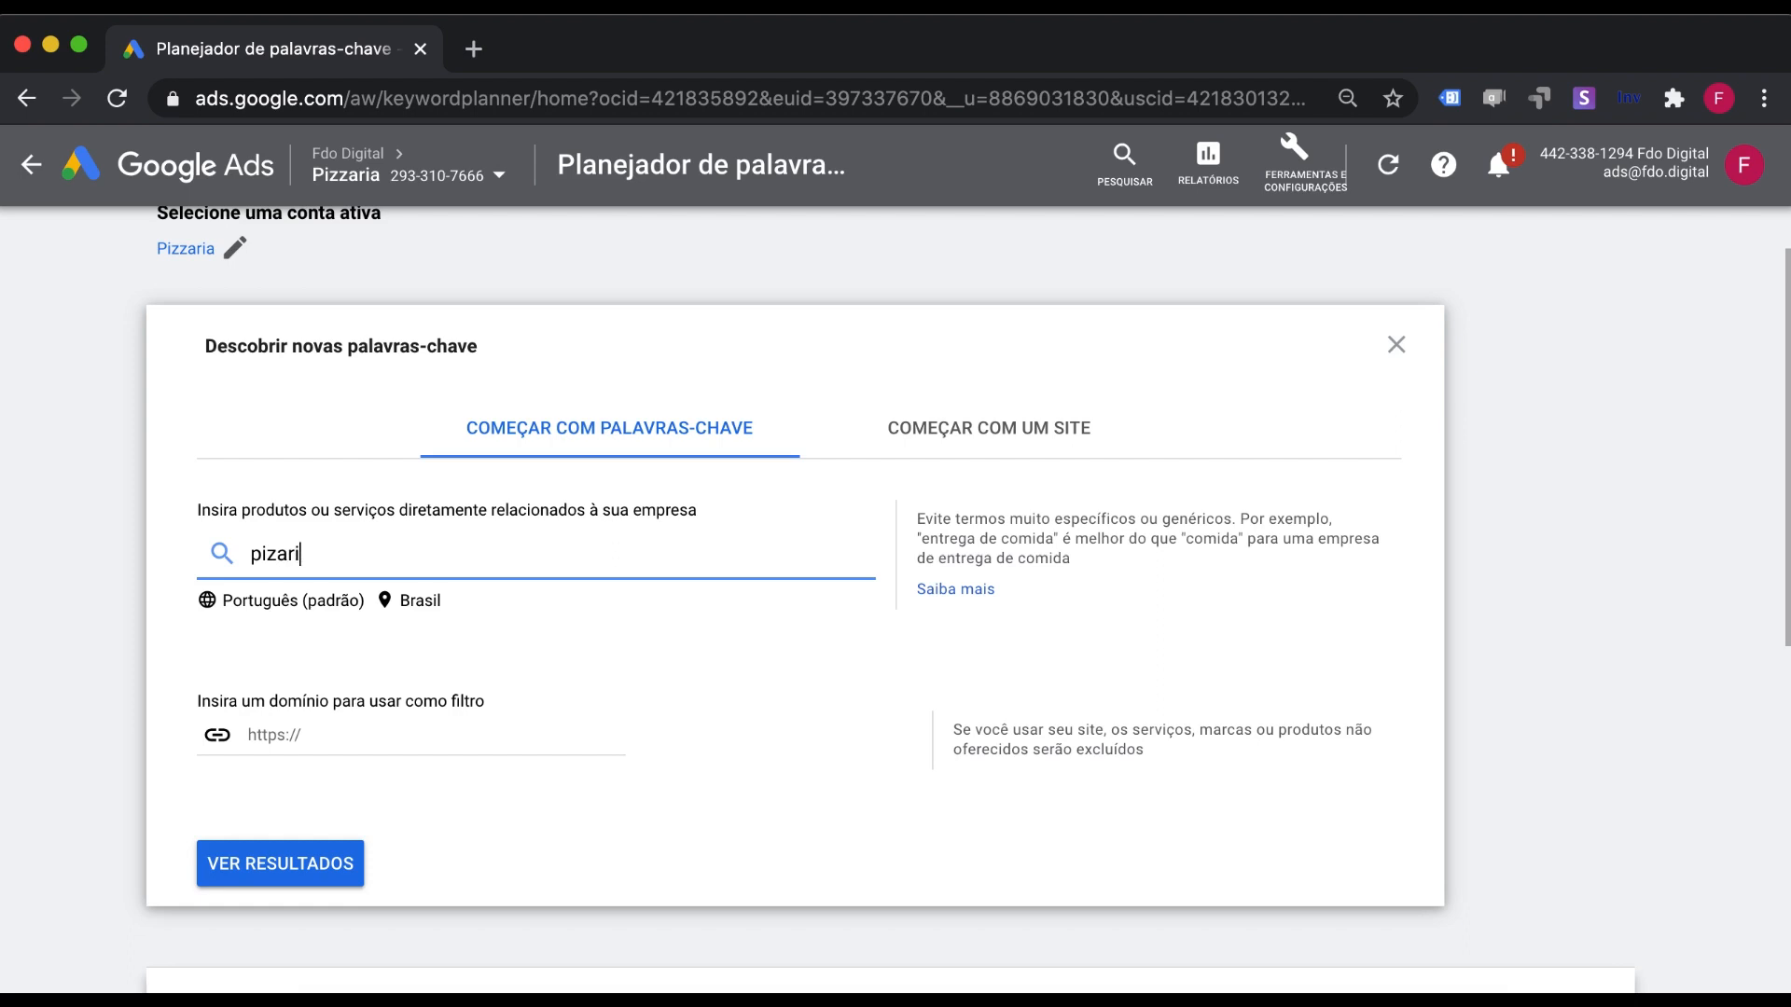
type("aria,")
key("Return")
type("pedir pizza")
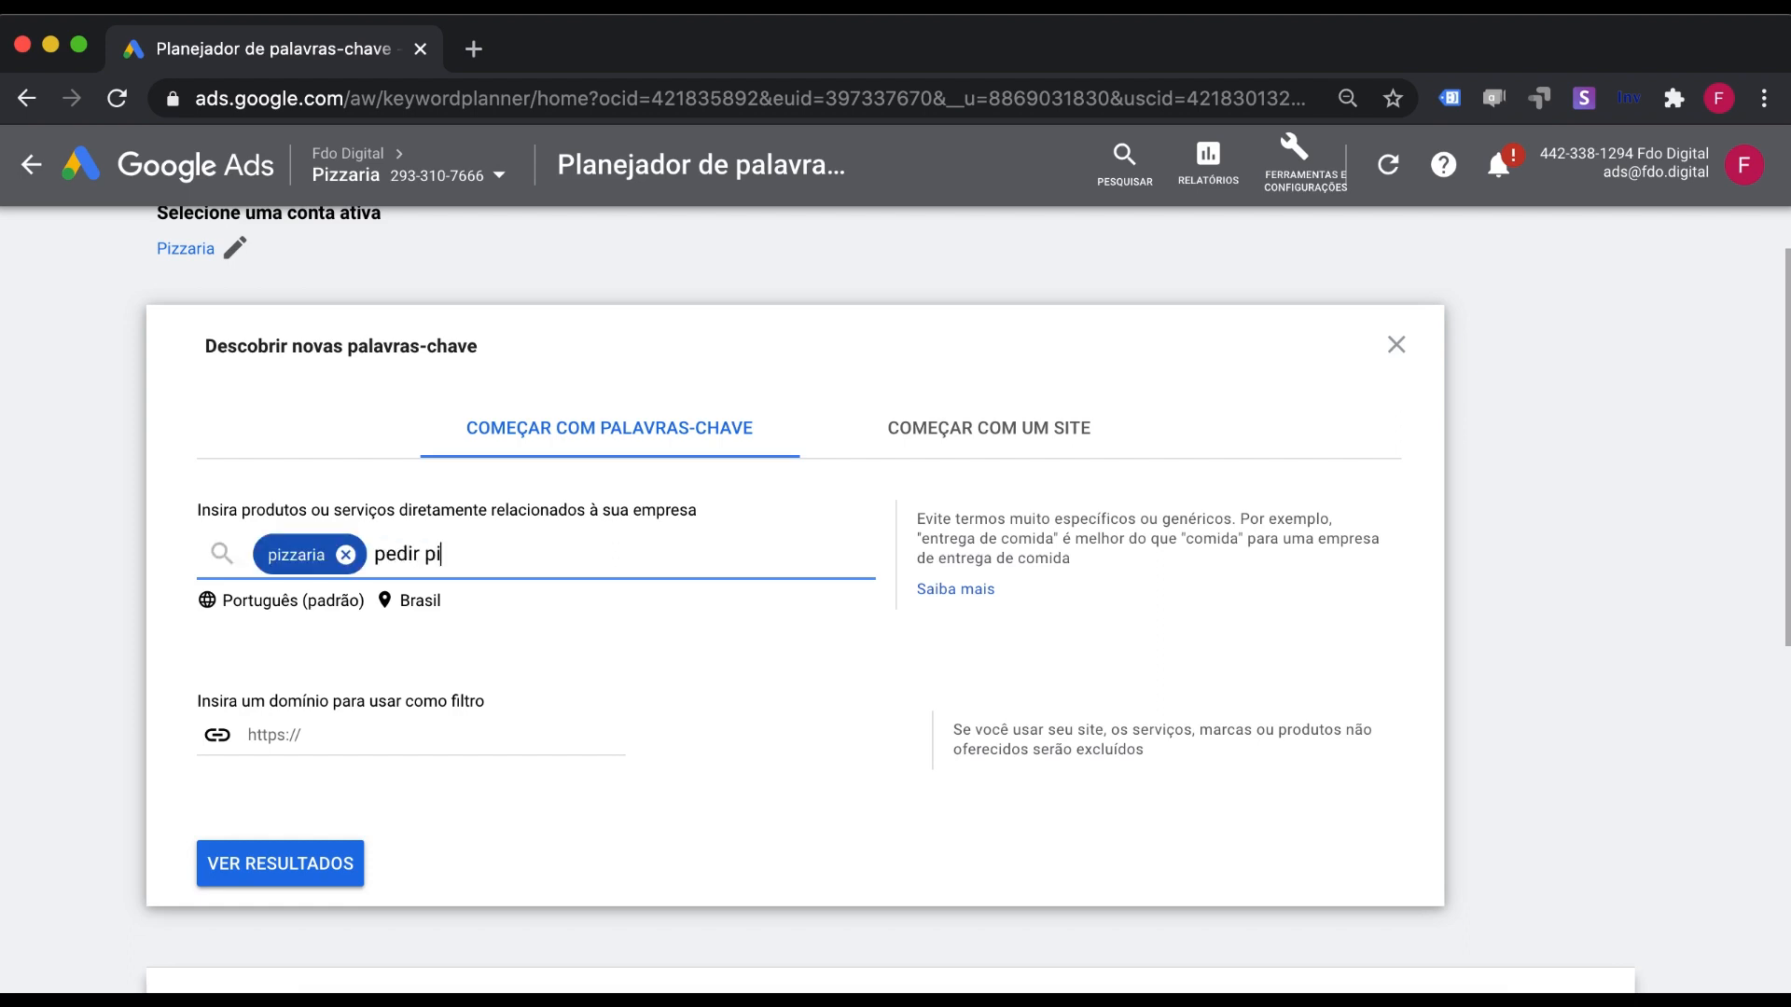
key("Return")
type("pizza delivery")
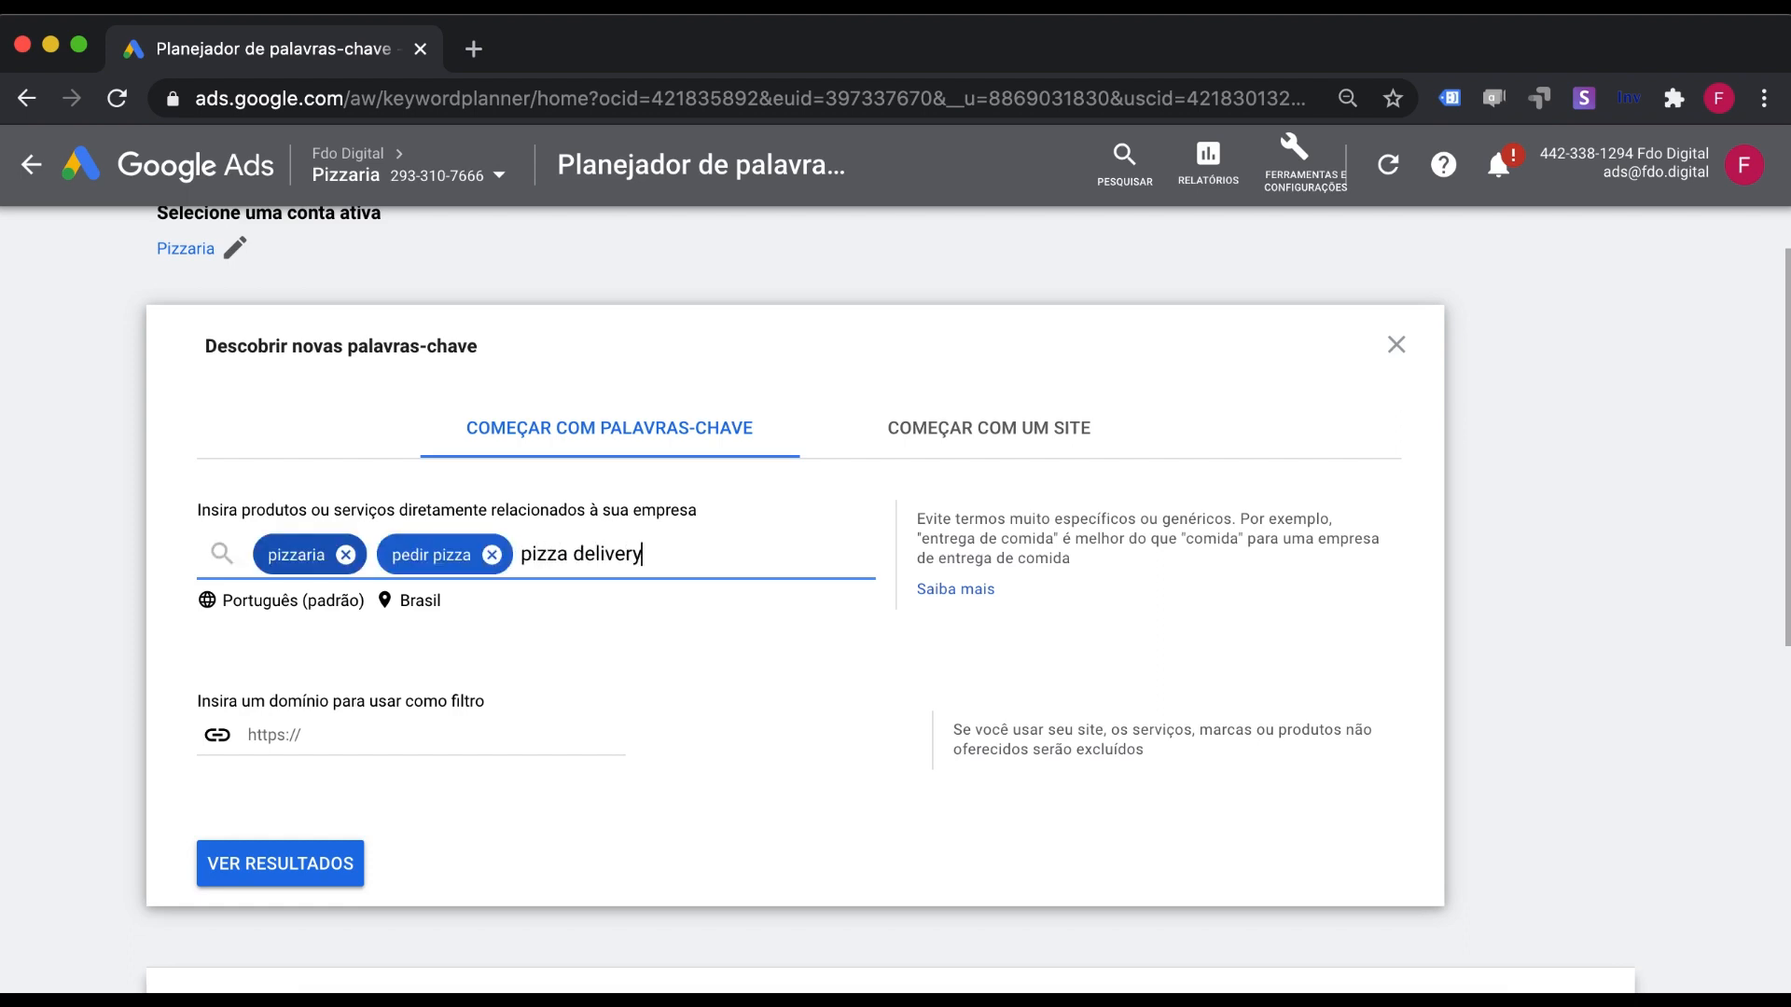
key("Return")
Add the seed keywords "comprar pizza", "entrega de pizza" and "diskpizza", and generate the keyword results.
type("comprar pizza")
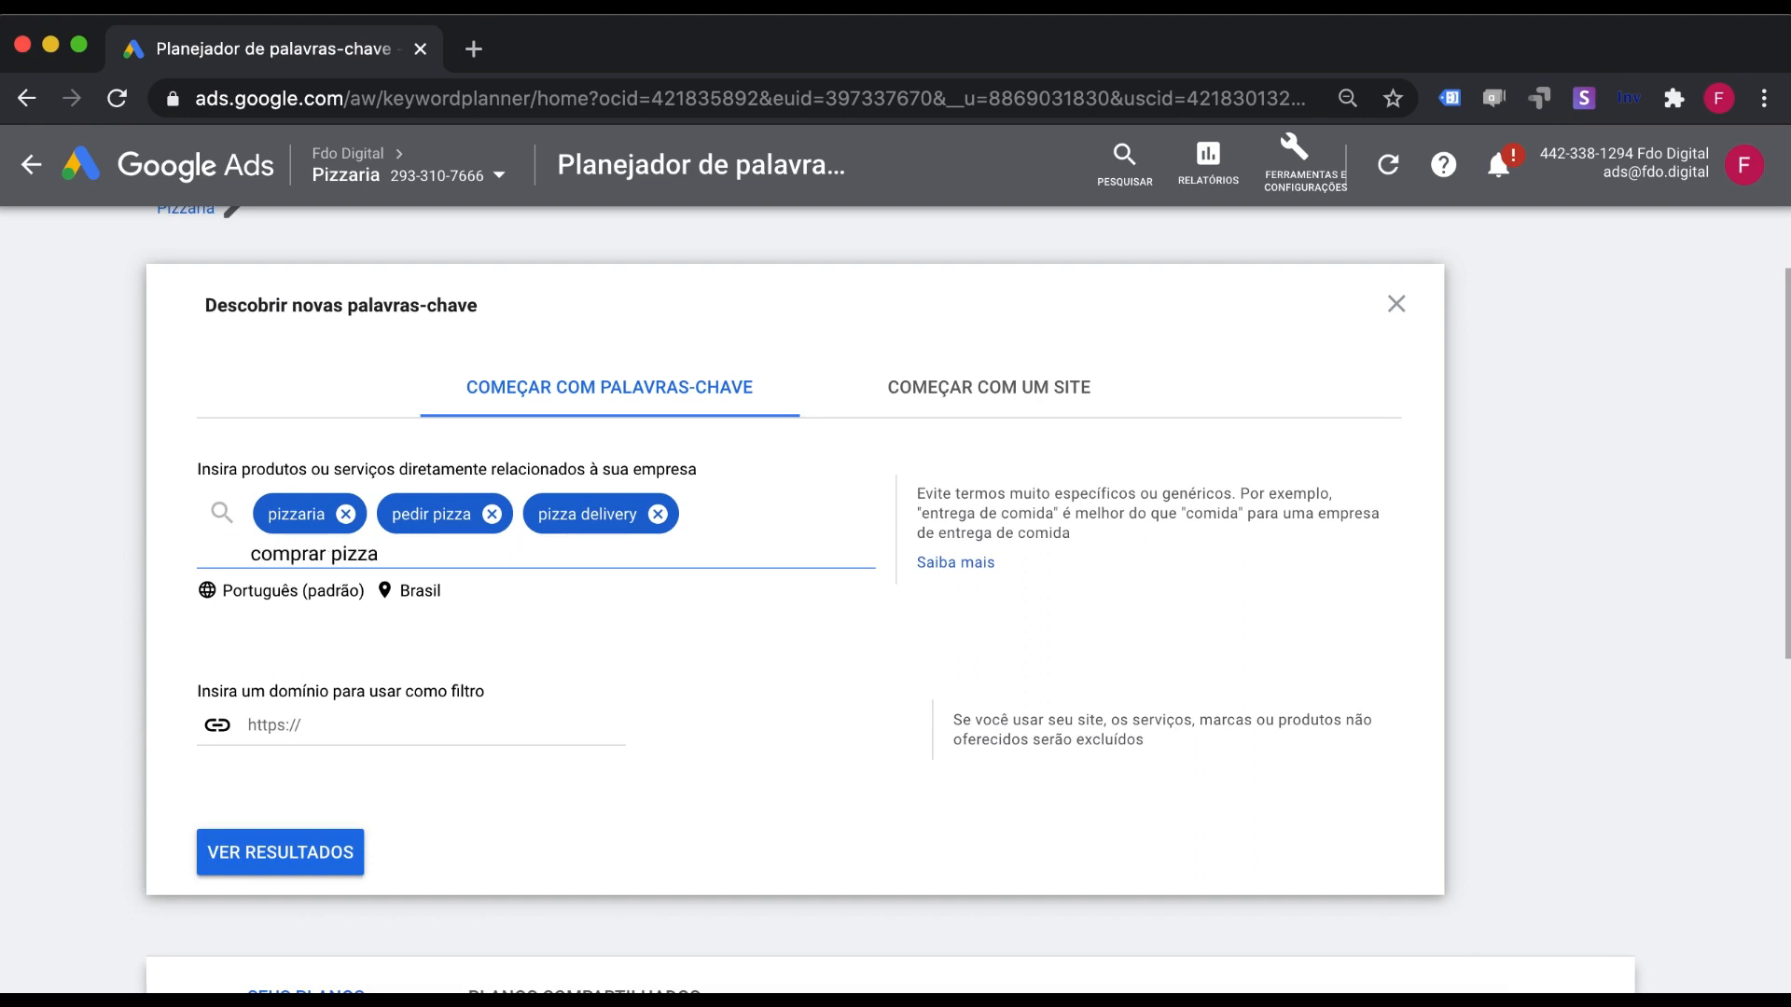
key("Return")
type("e")
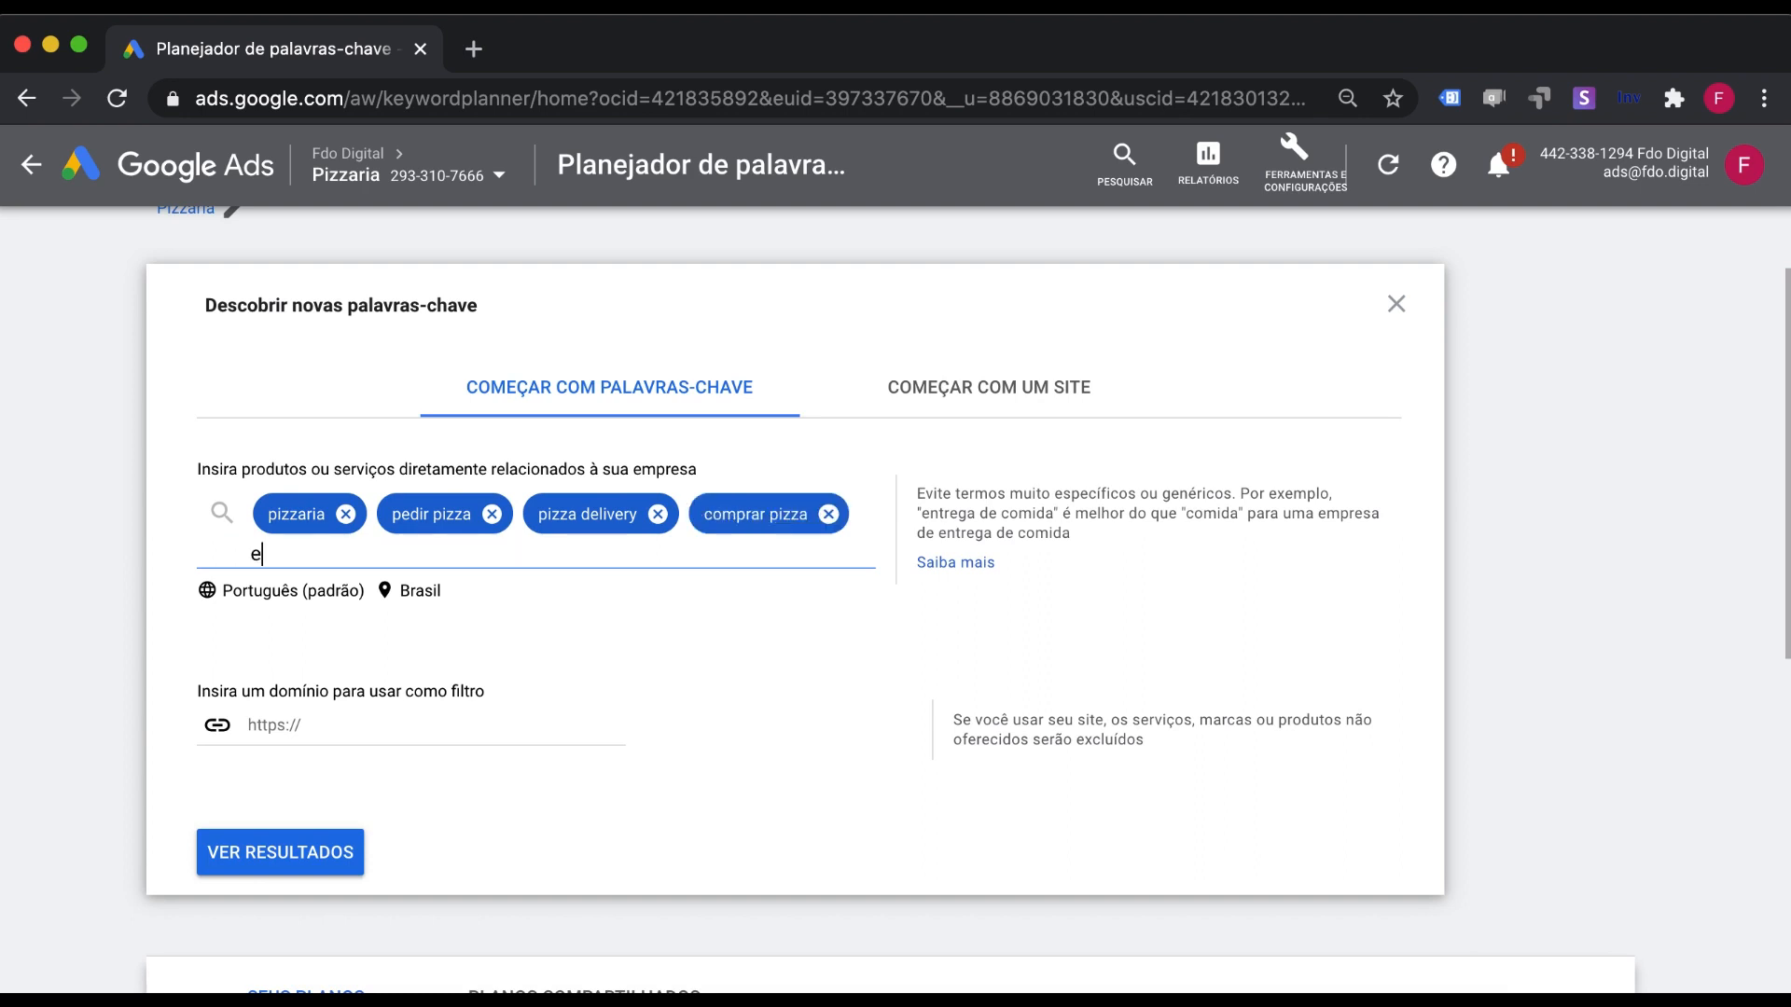
type("ntrega de pizza")
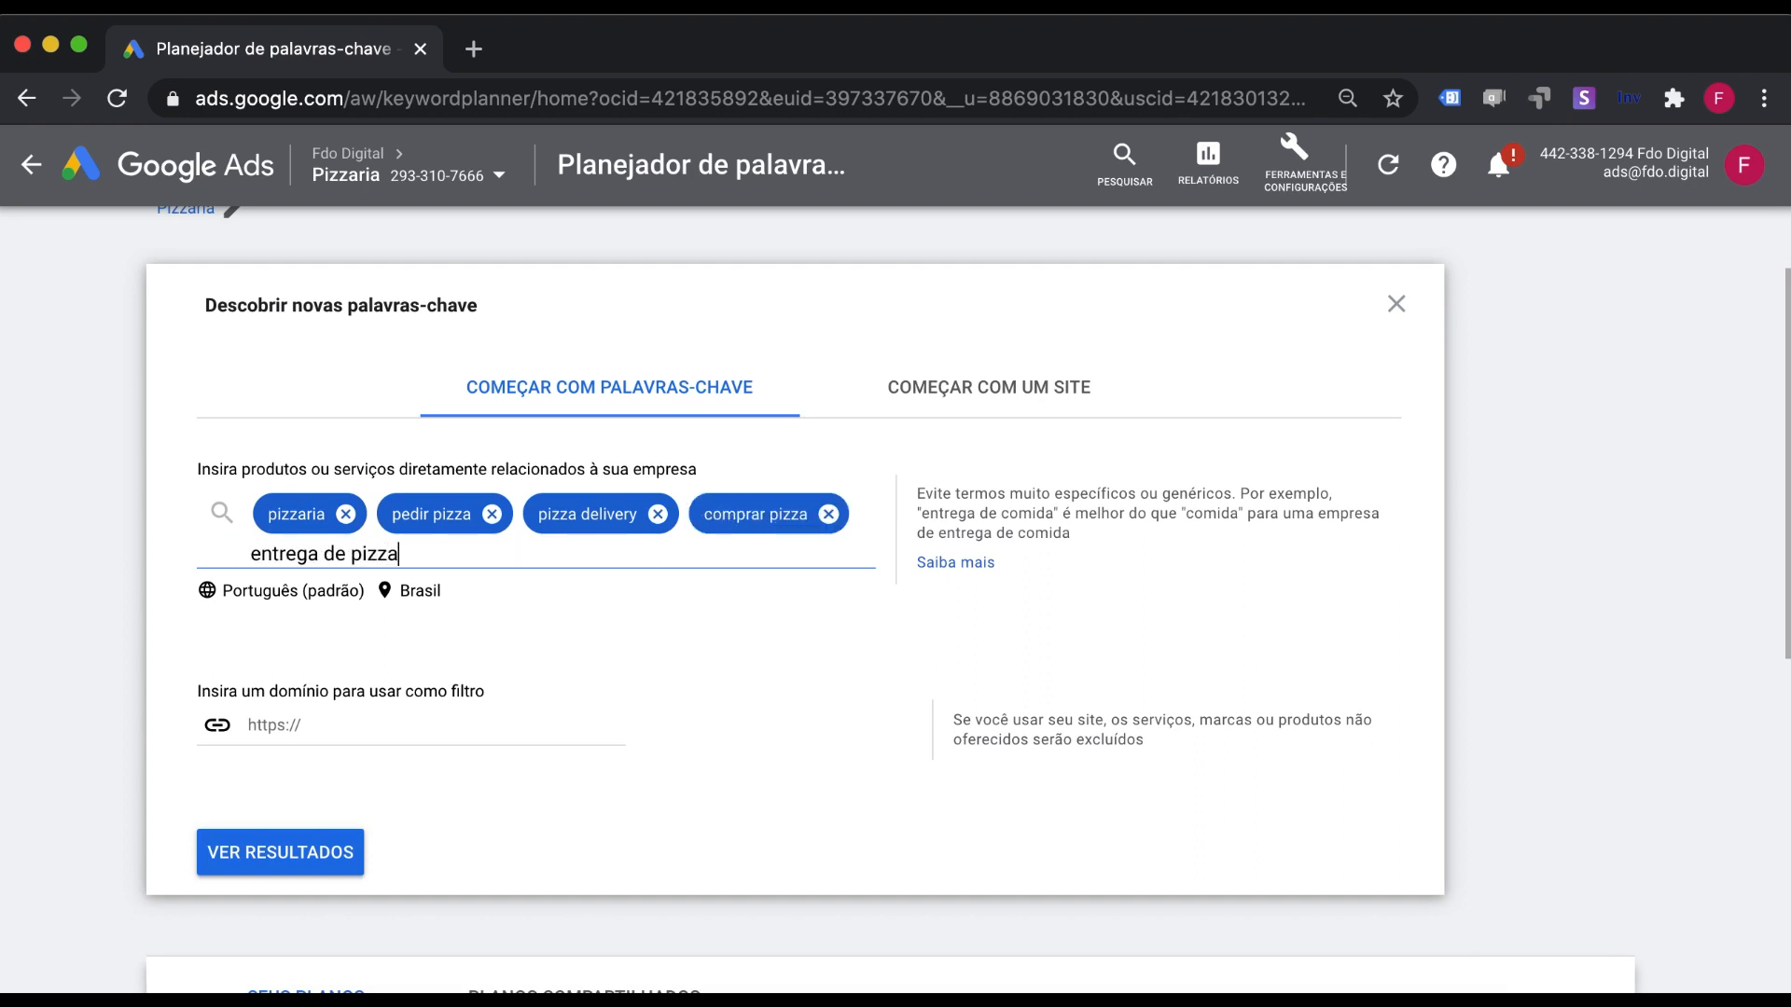
key("Return")
type("diskpizza")
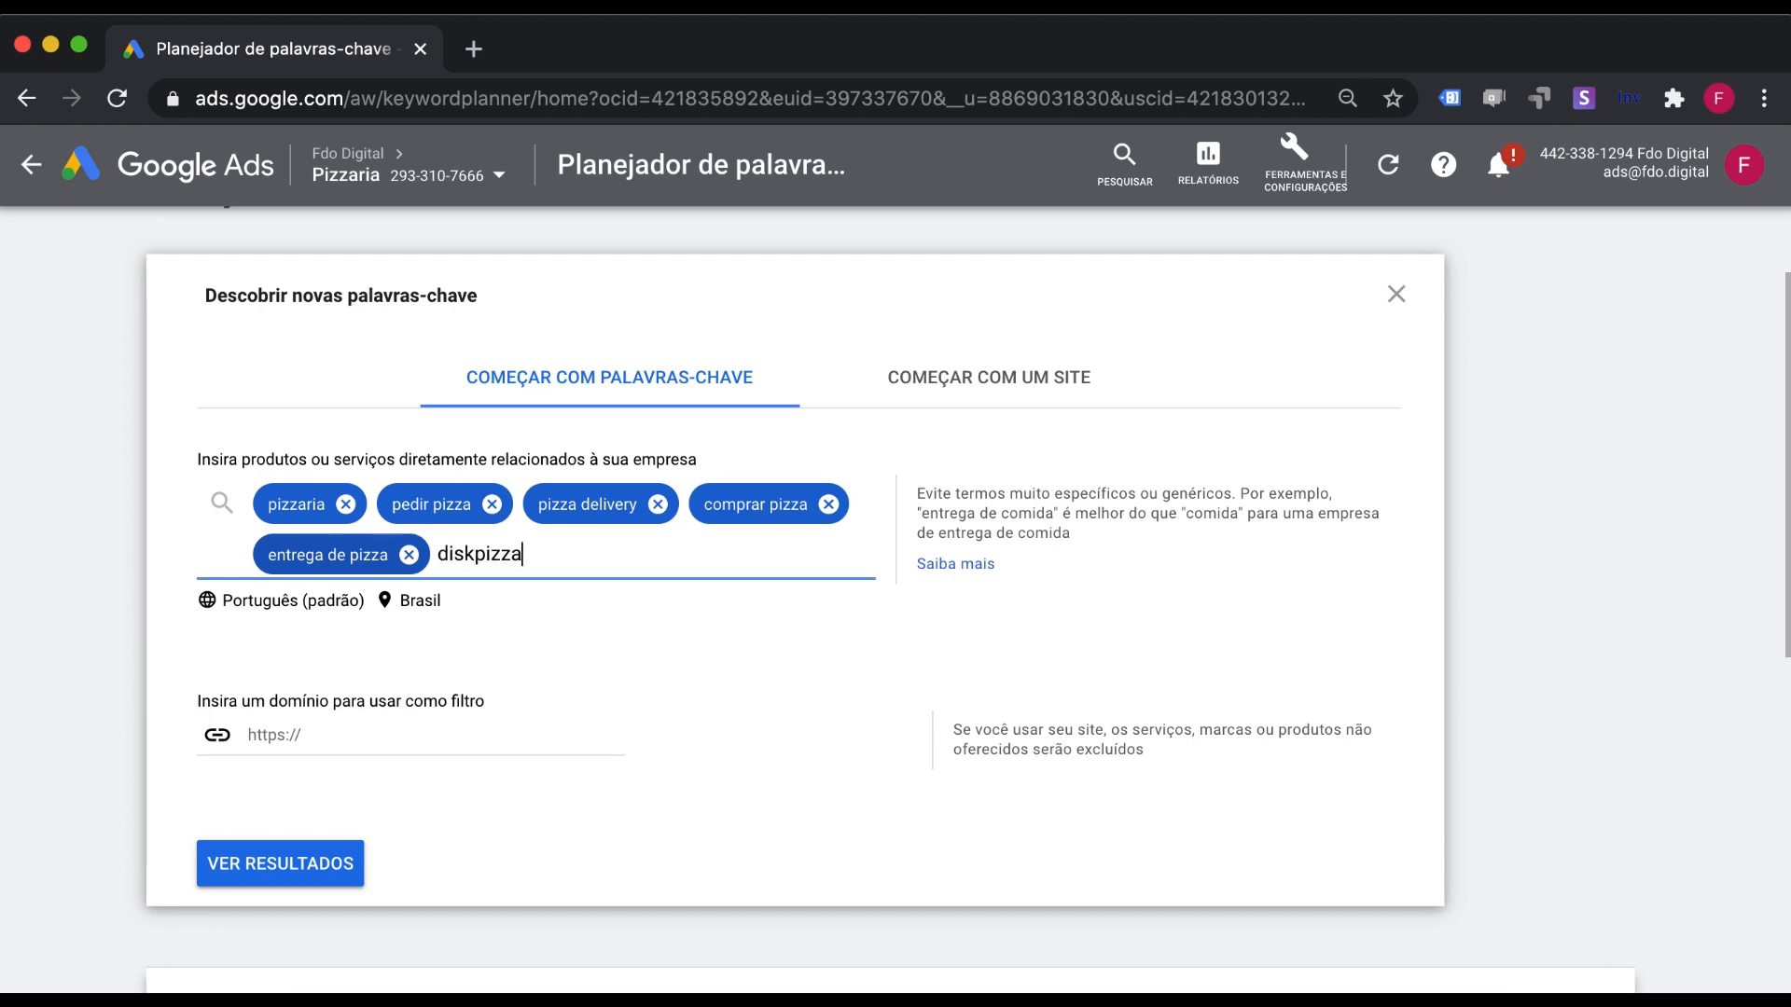
key("Return")
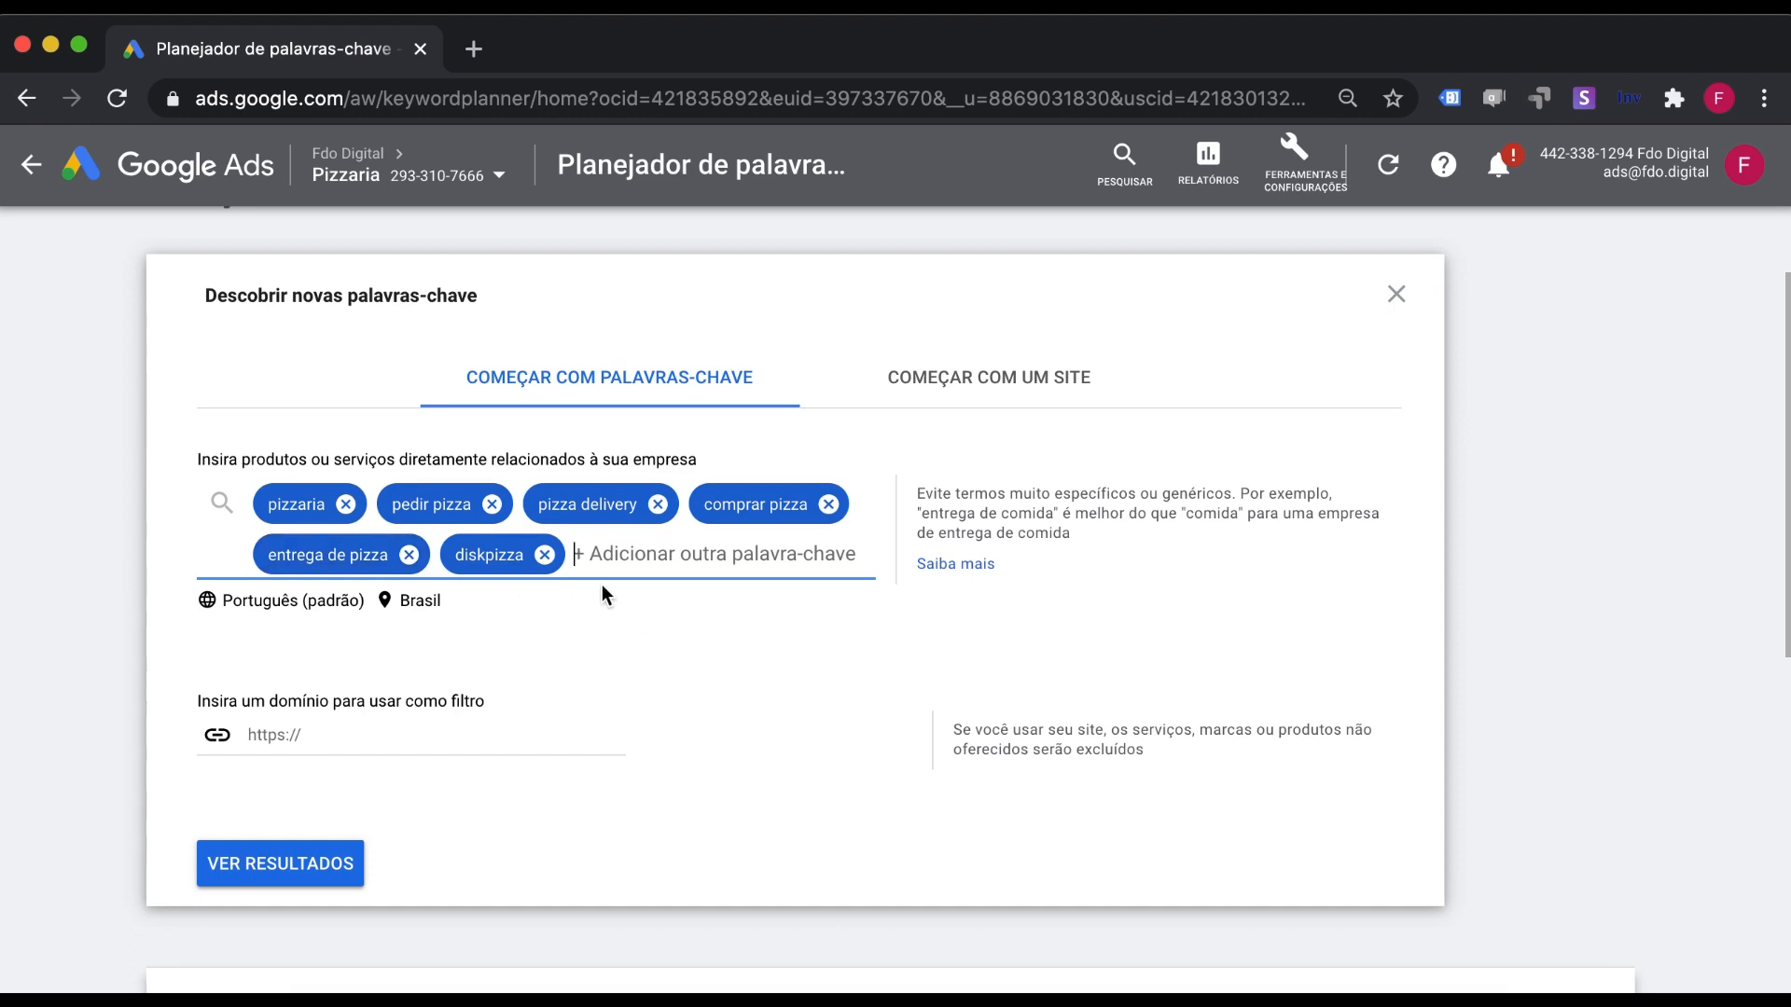
left_click(279, 863)
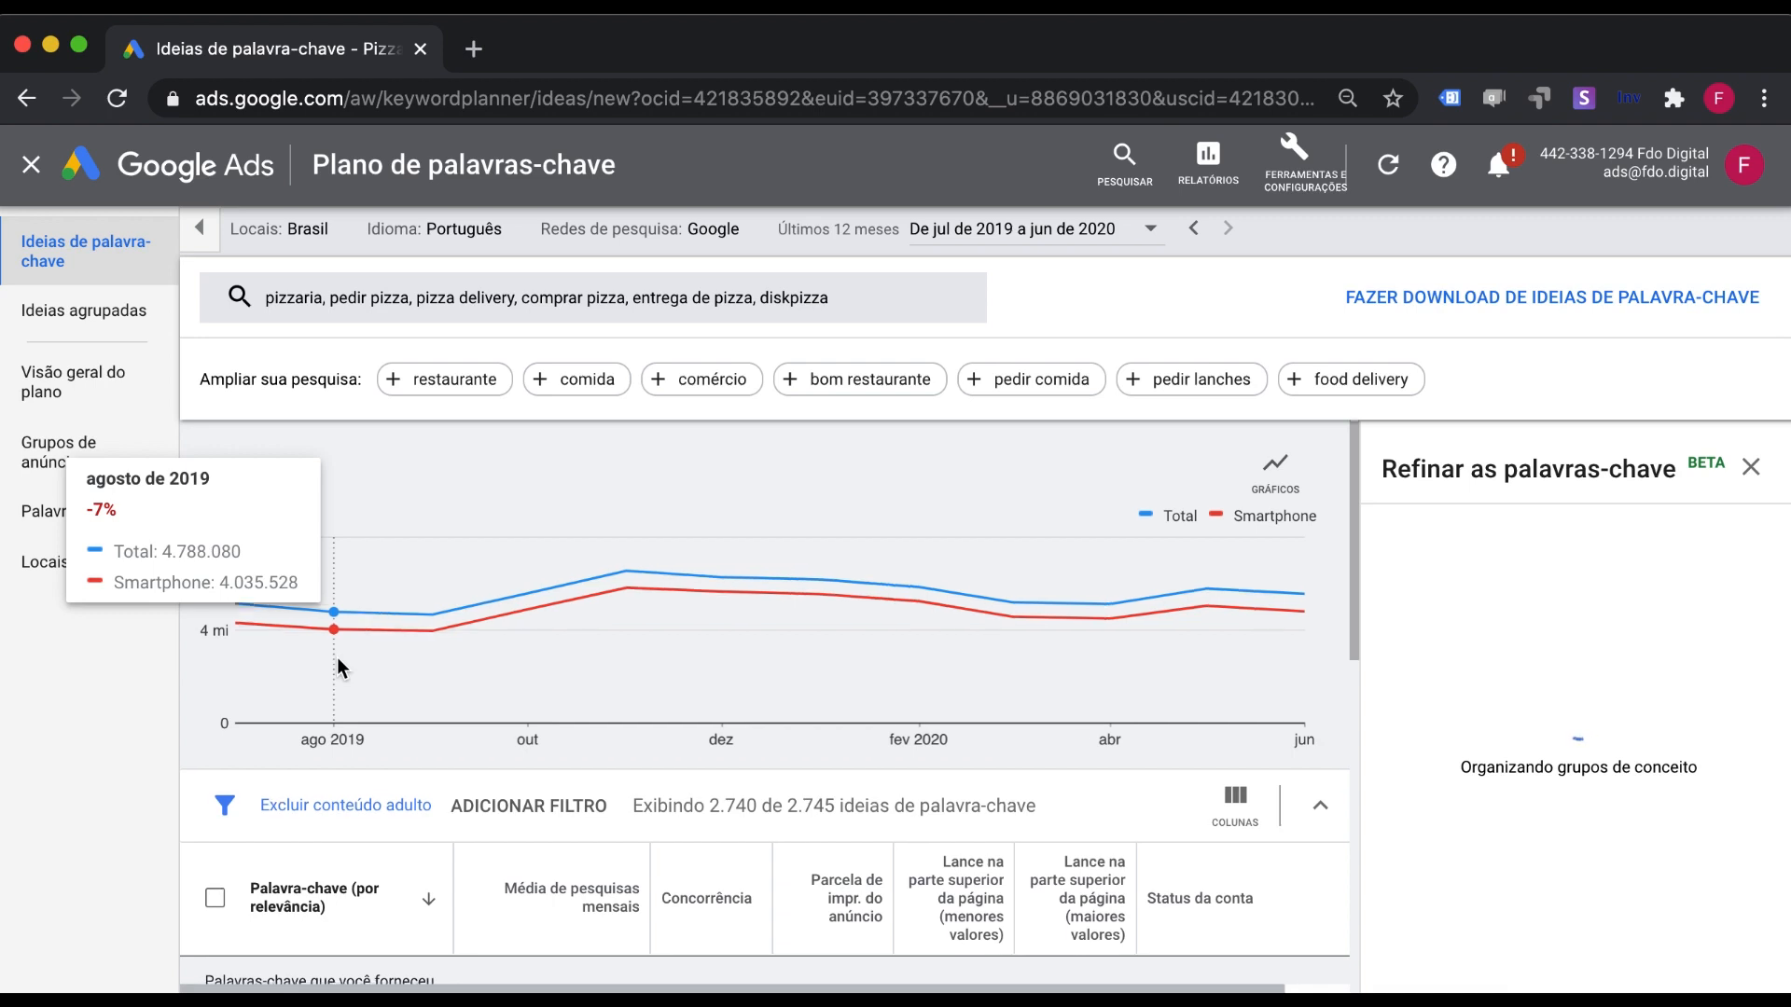
Select the supplied keywords pedir pizza, pizza delivery, comprar pizza, entrega de pizza and diskpizza, leaving out pizzaria.
scroll(338, 657, "down", 3)
scroll(337, 656, "down", 1)
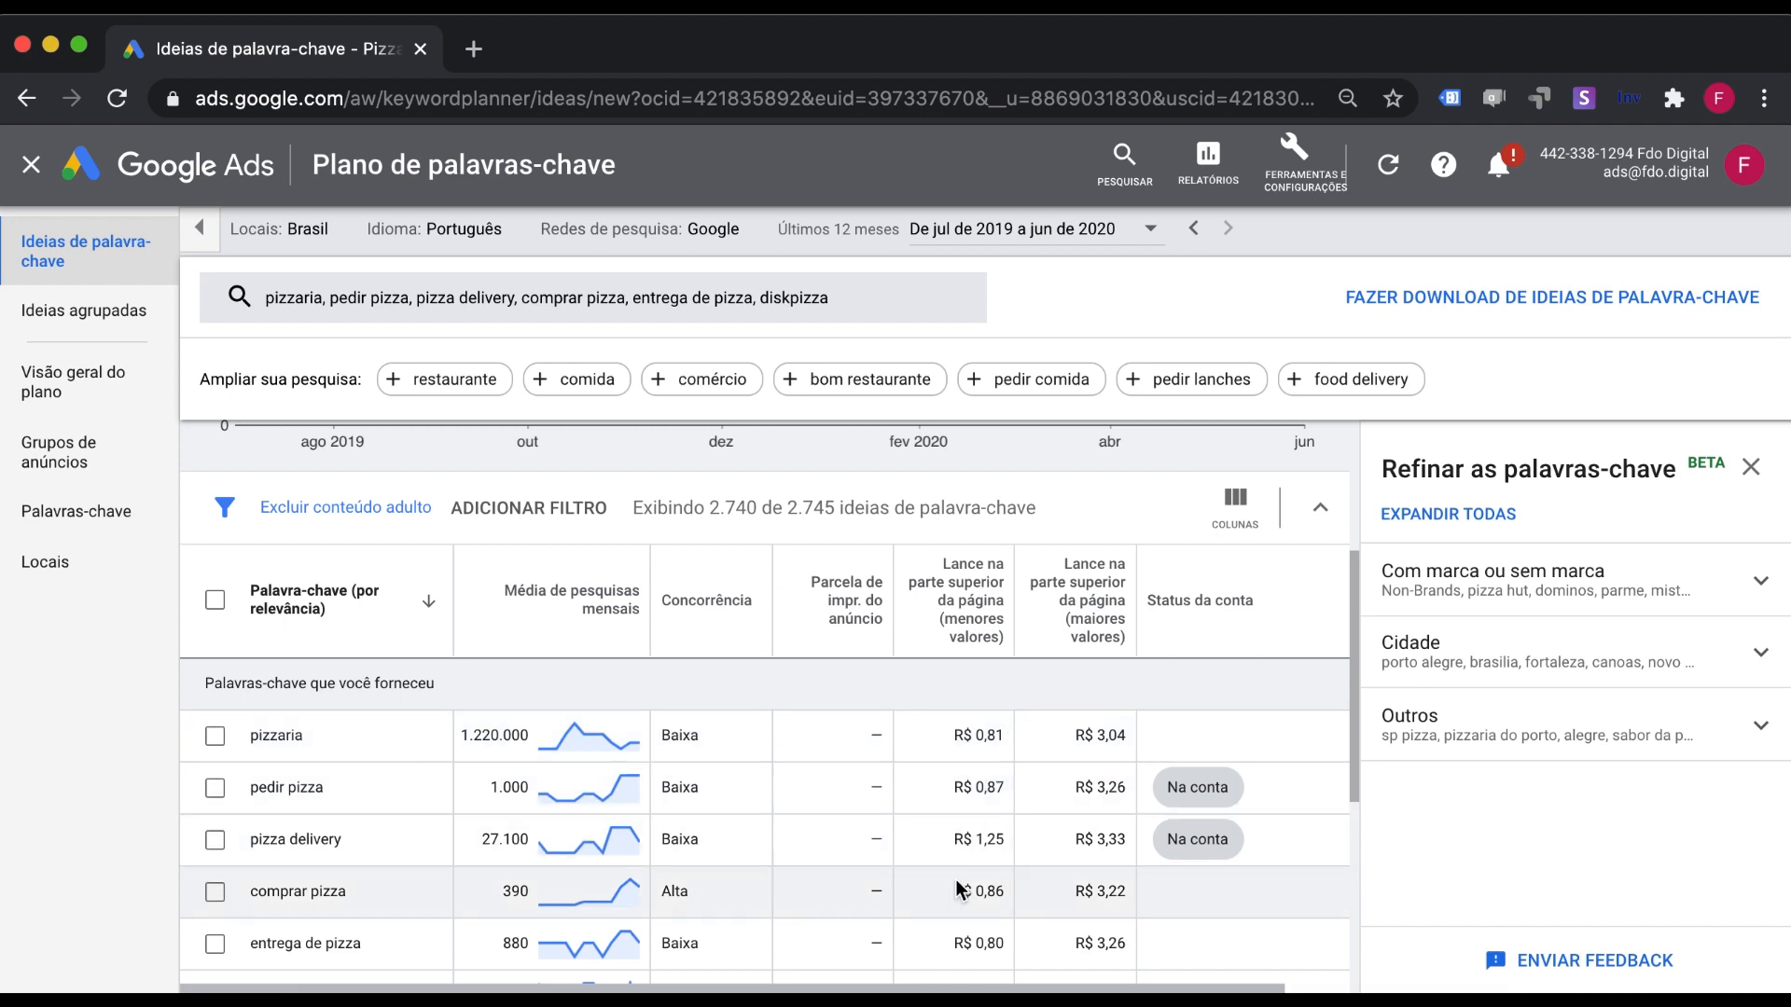
scroll(957, 881, "down", 3)
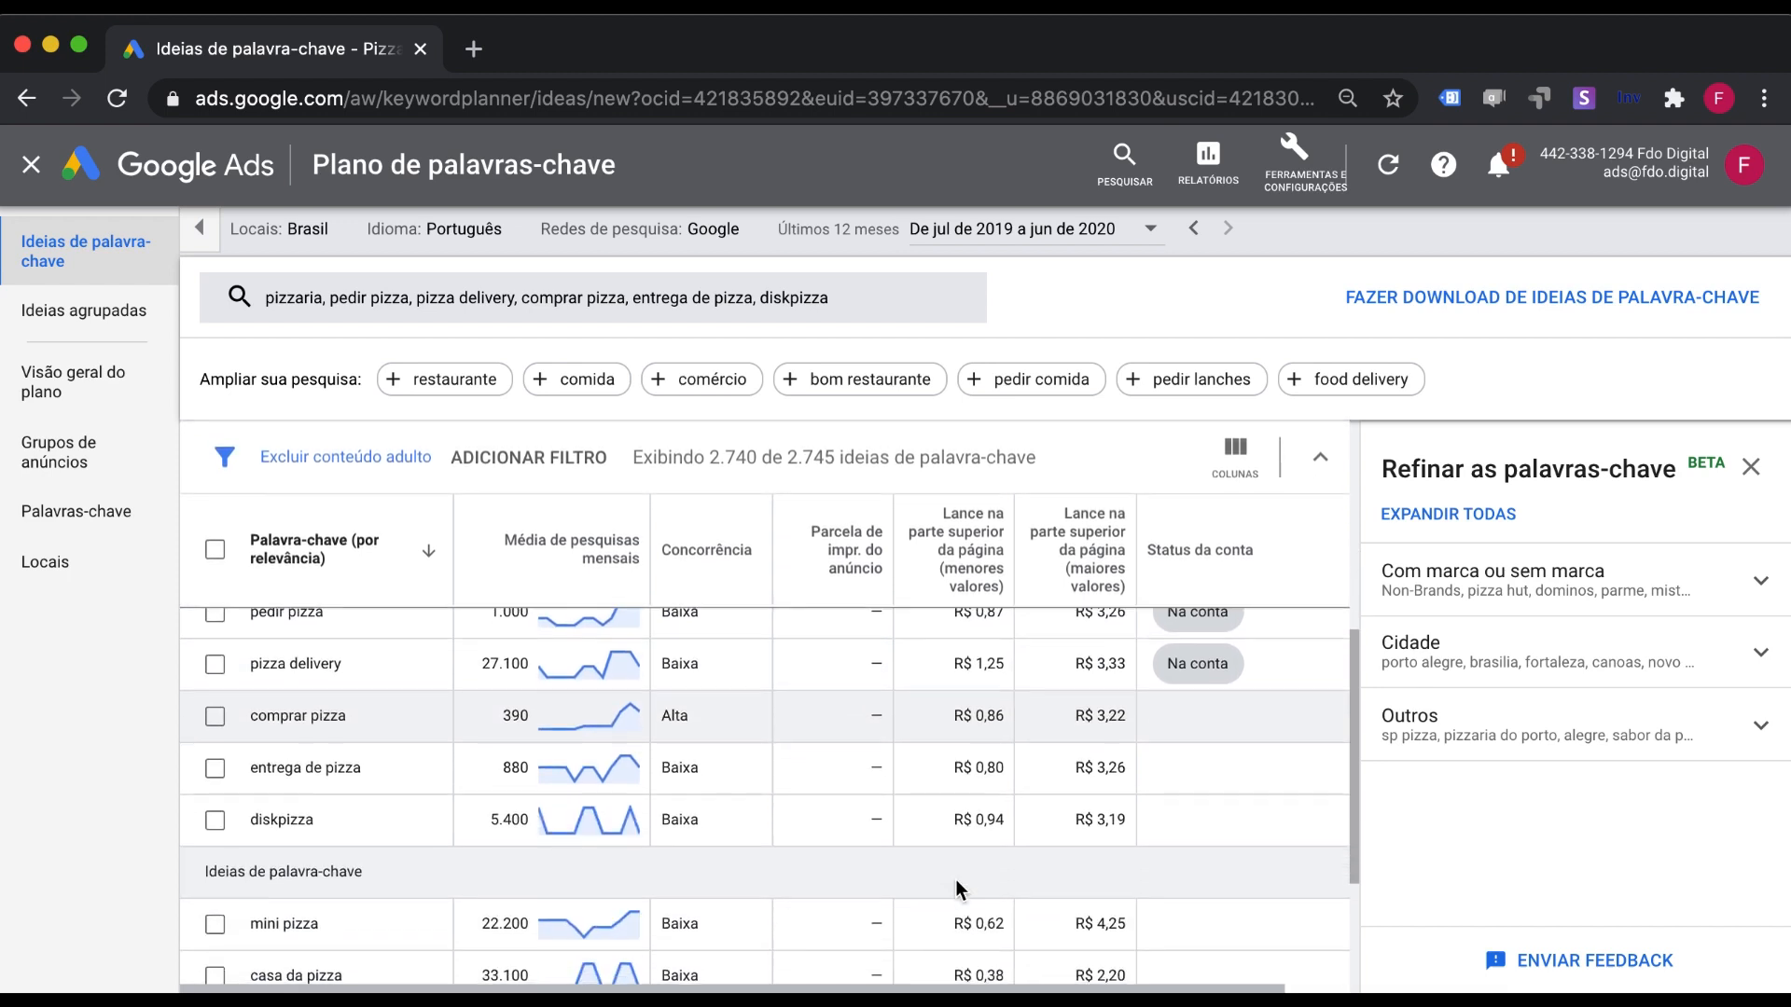
scroll(783, 800, "up", 3)
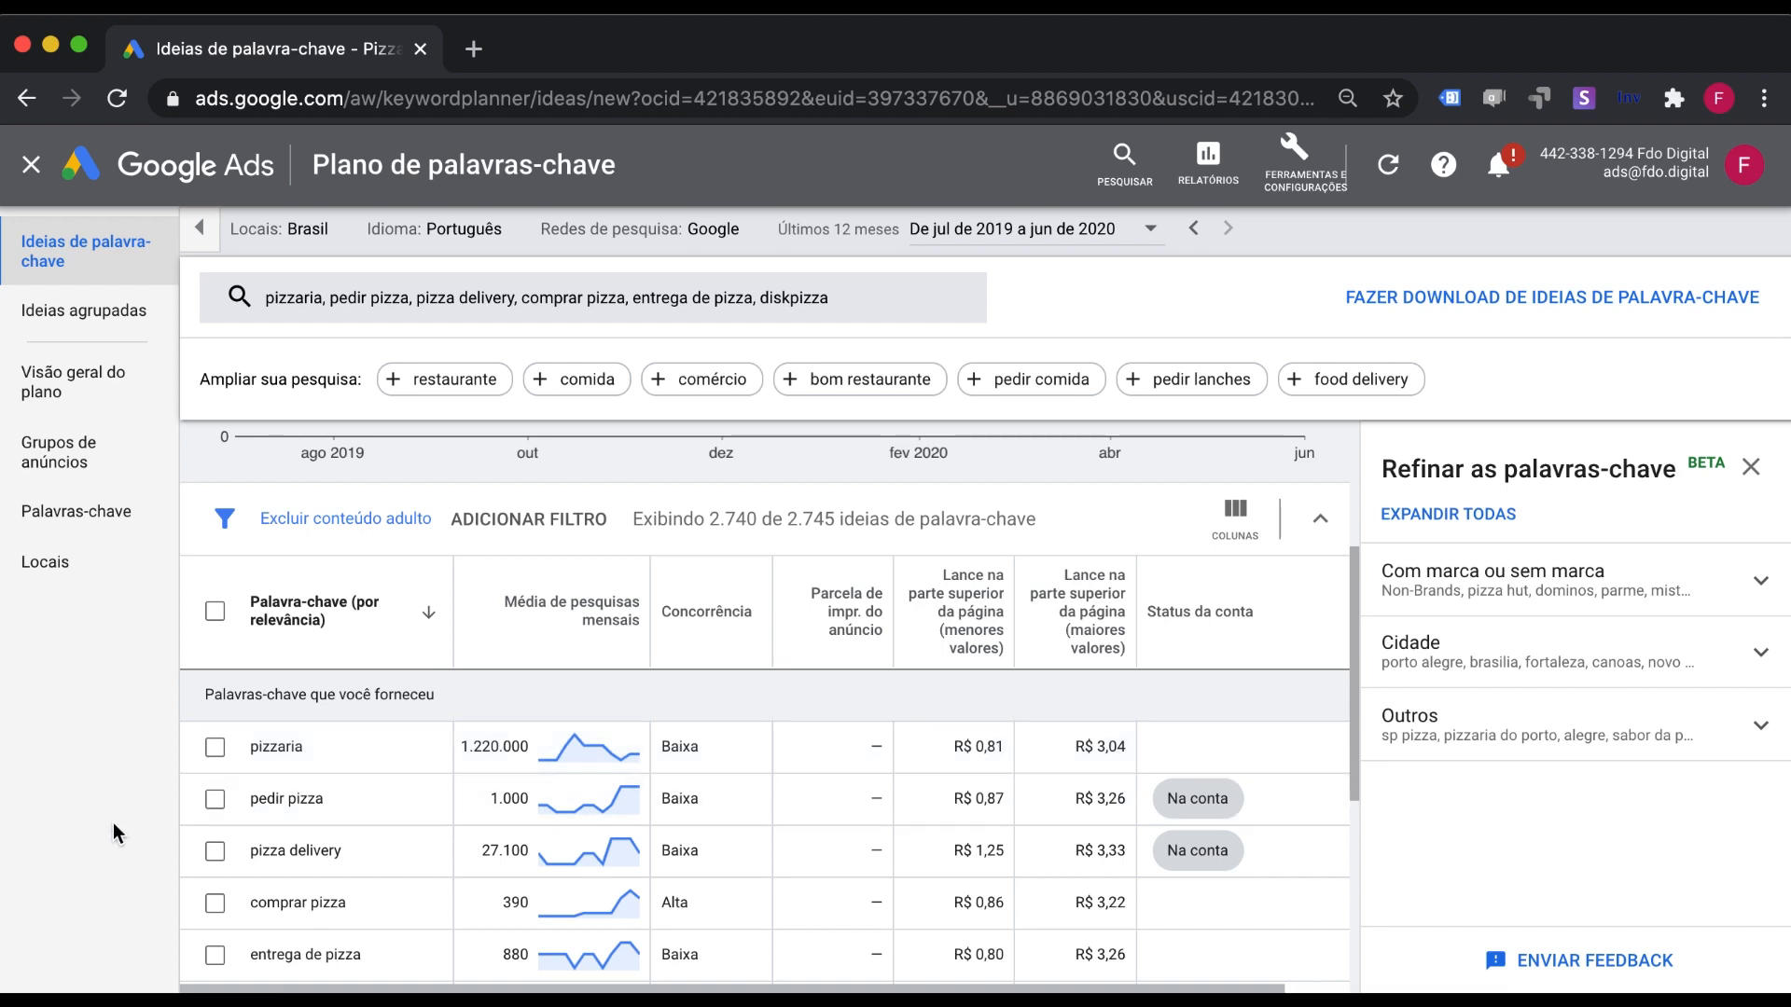
scroll(407, 800, "down", 3)
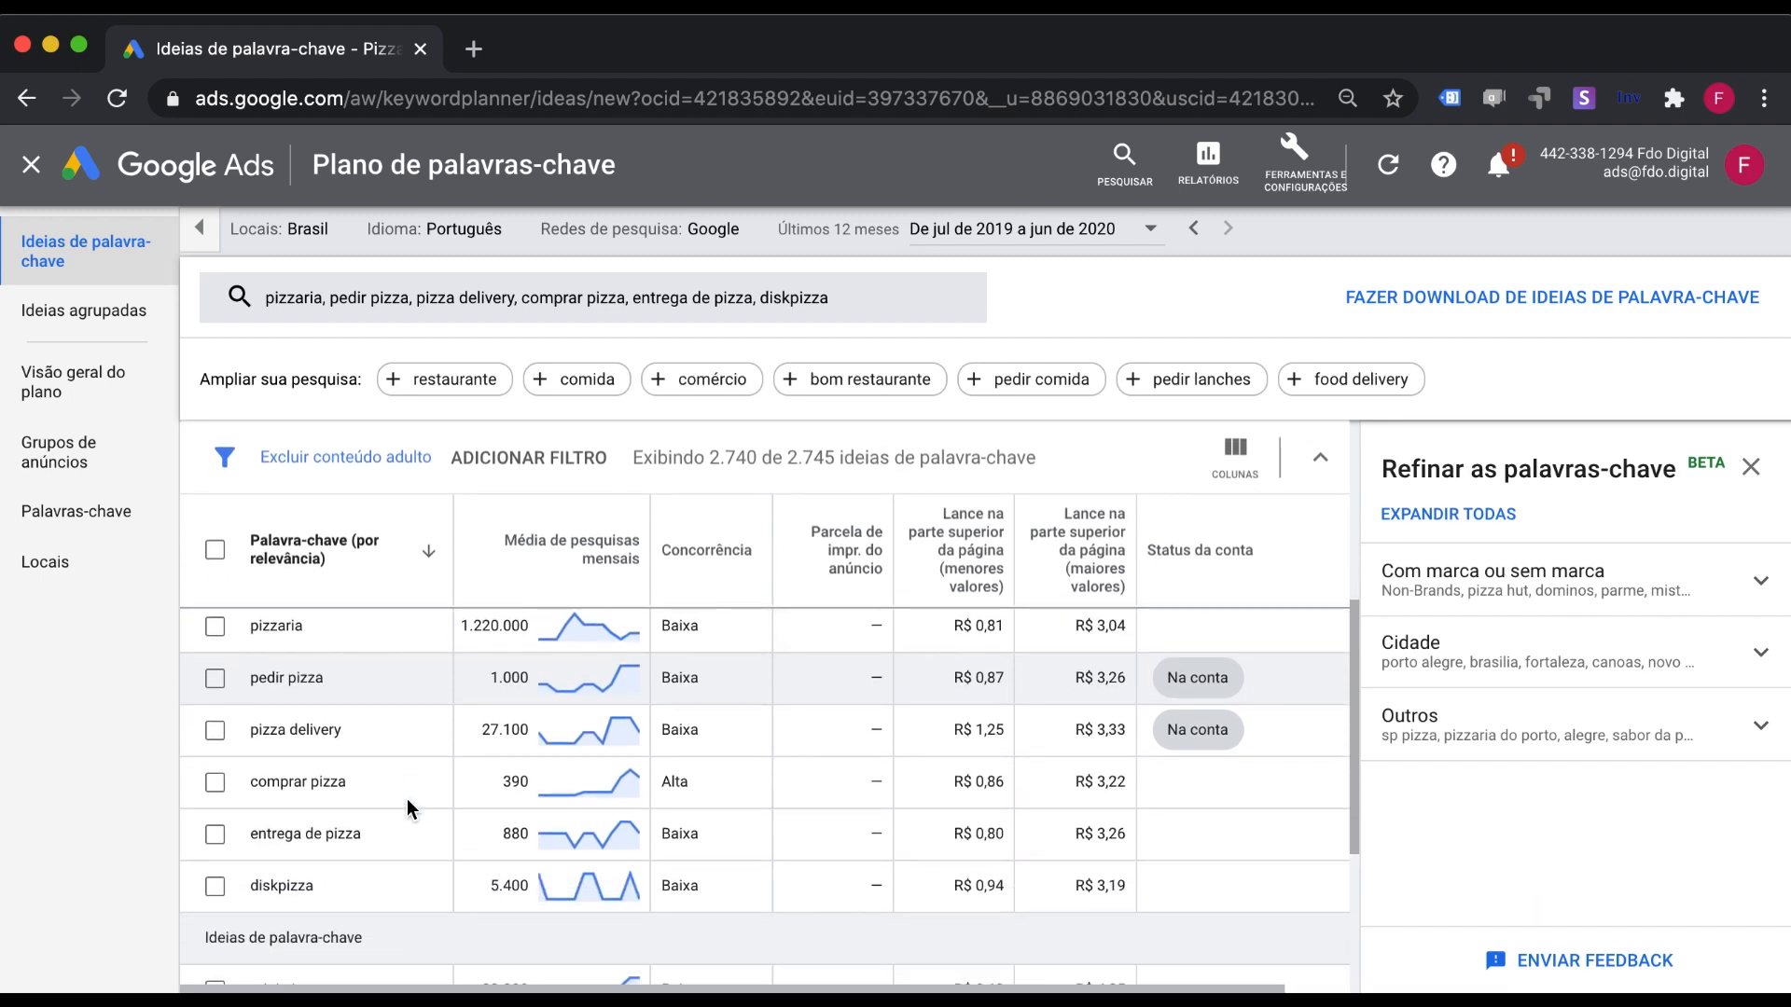
left_click(214, 679)
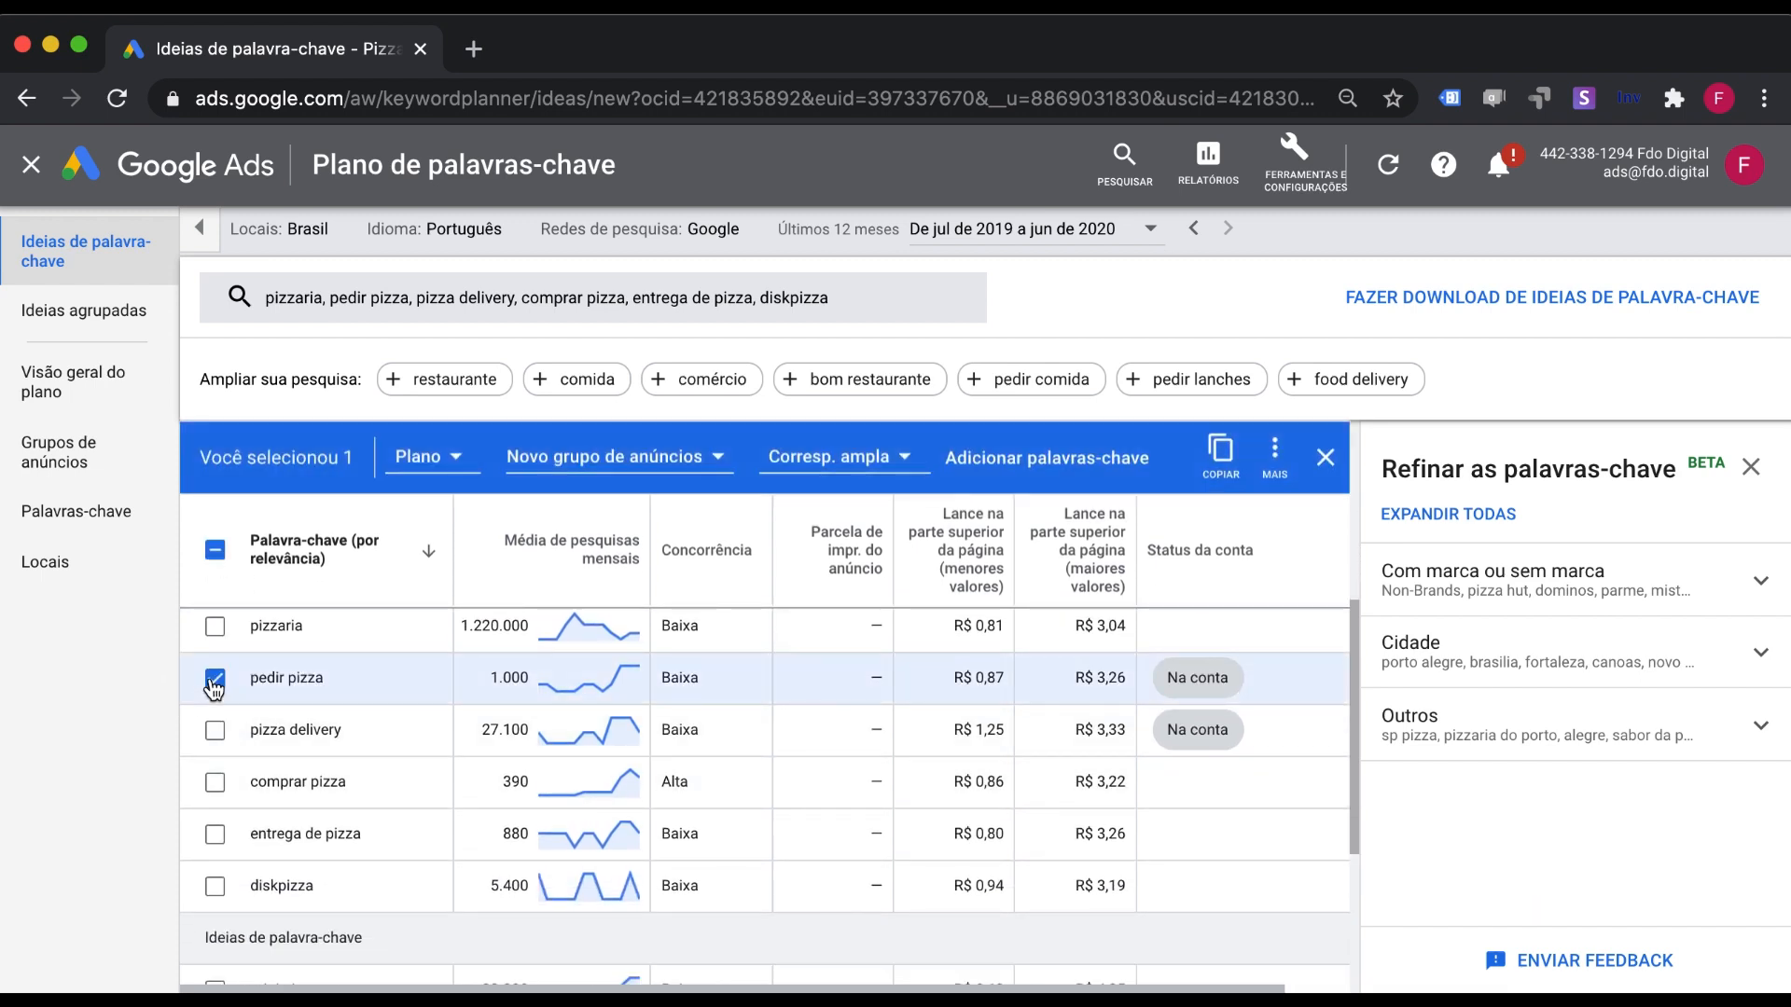
left_click(214, 731)
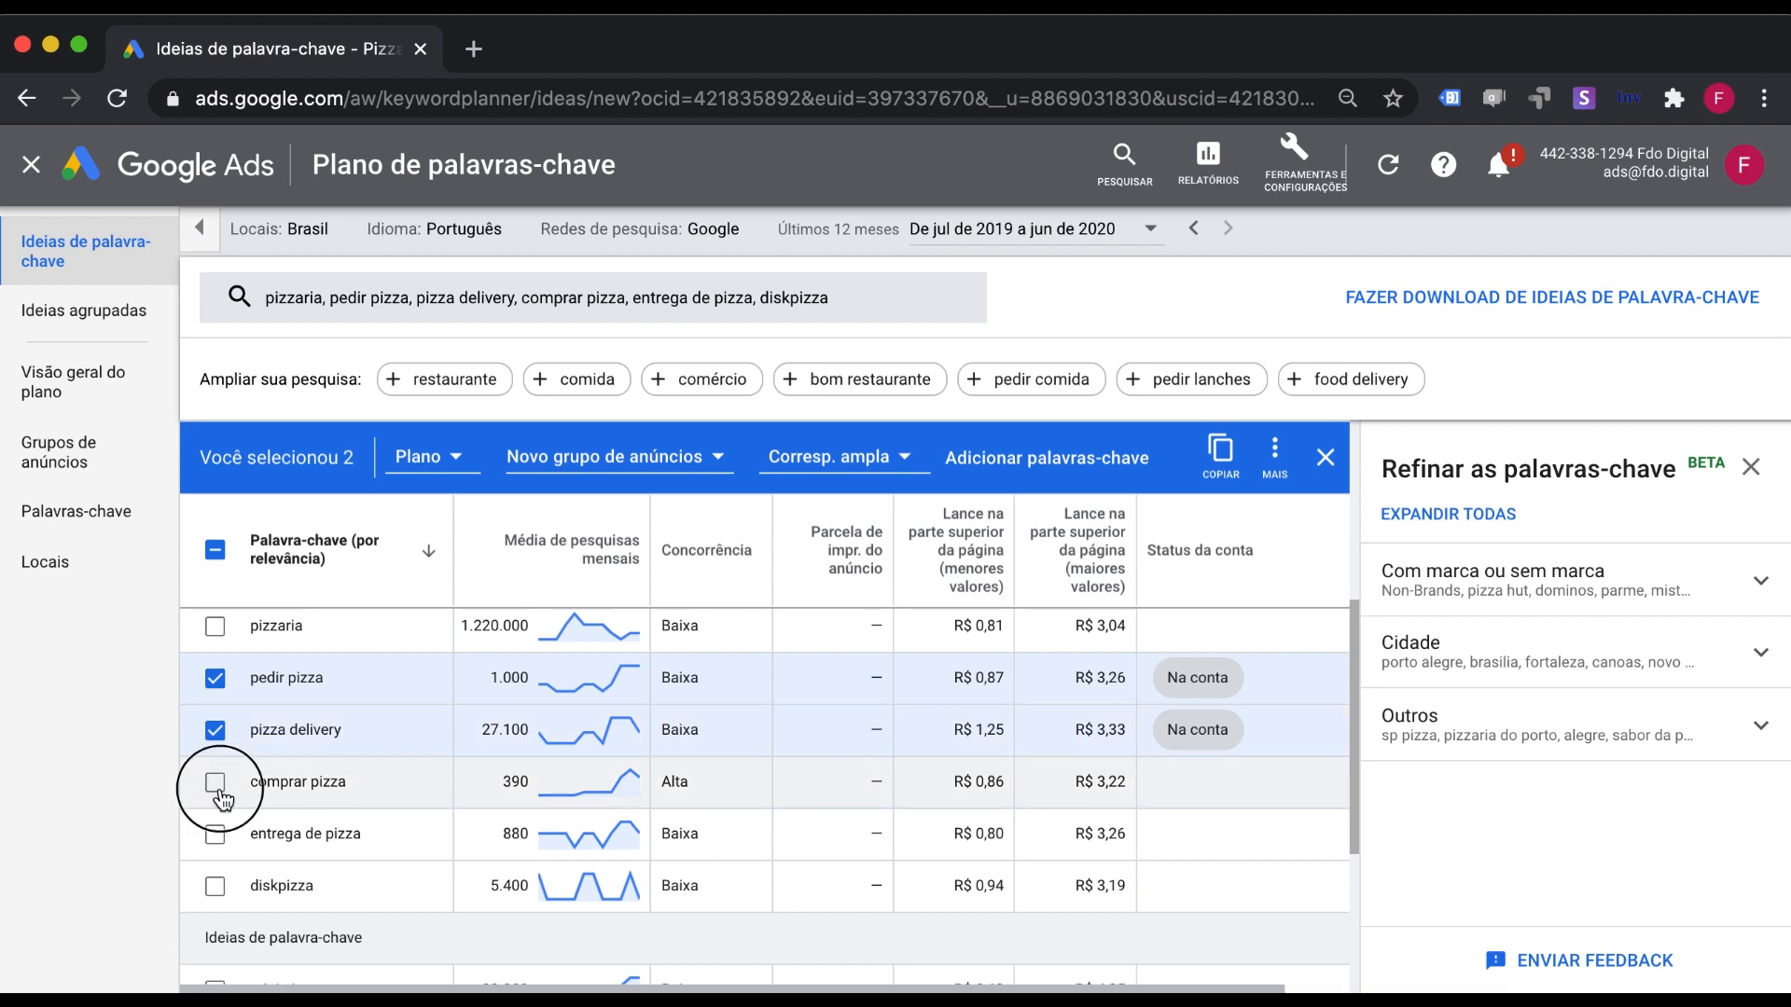
left_click(216, 788)
left_click(216, 833)
scroll(218, 830, "down", 2)
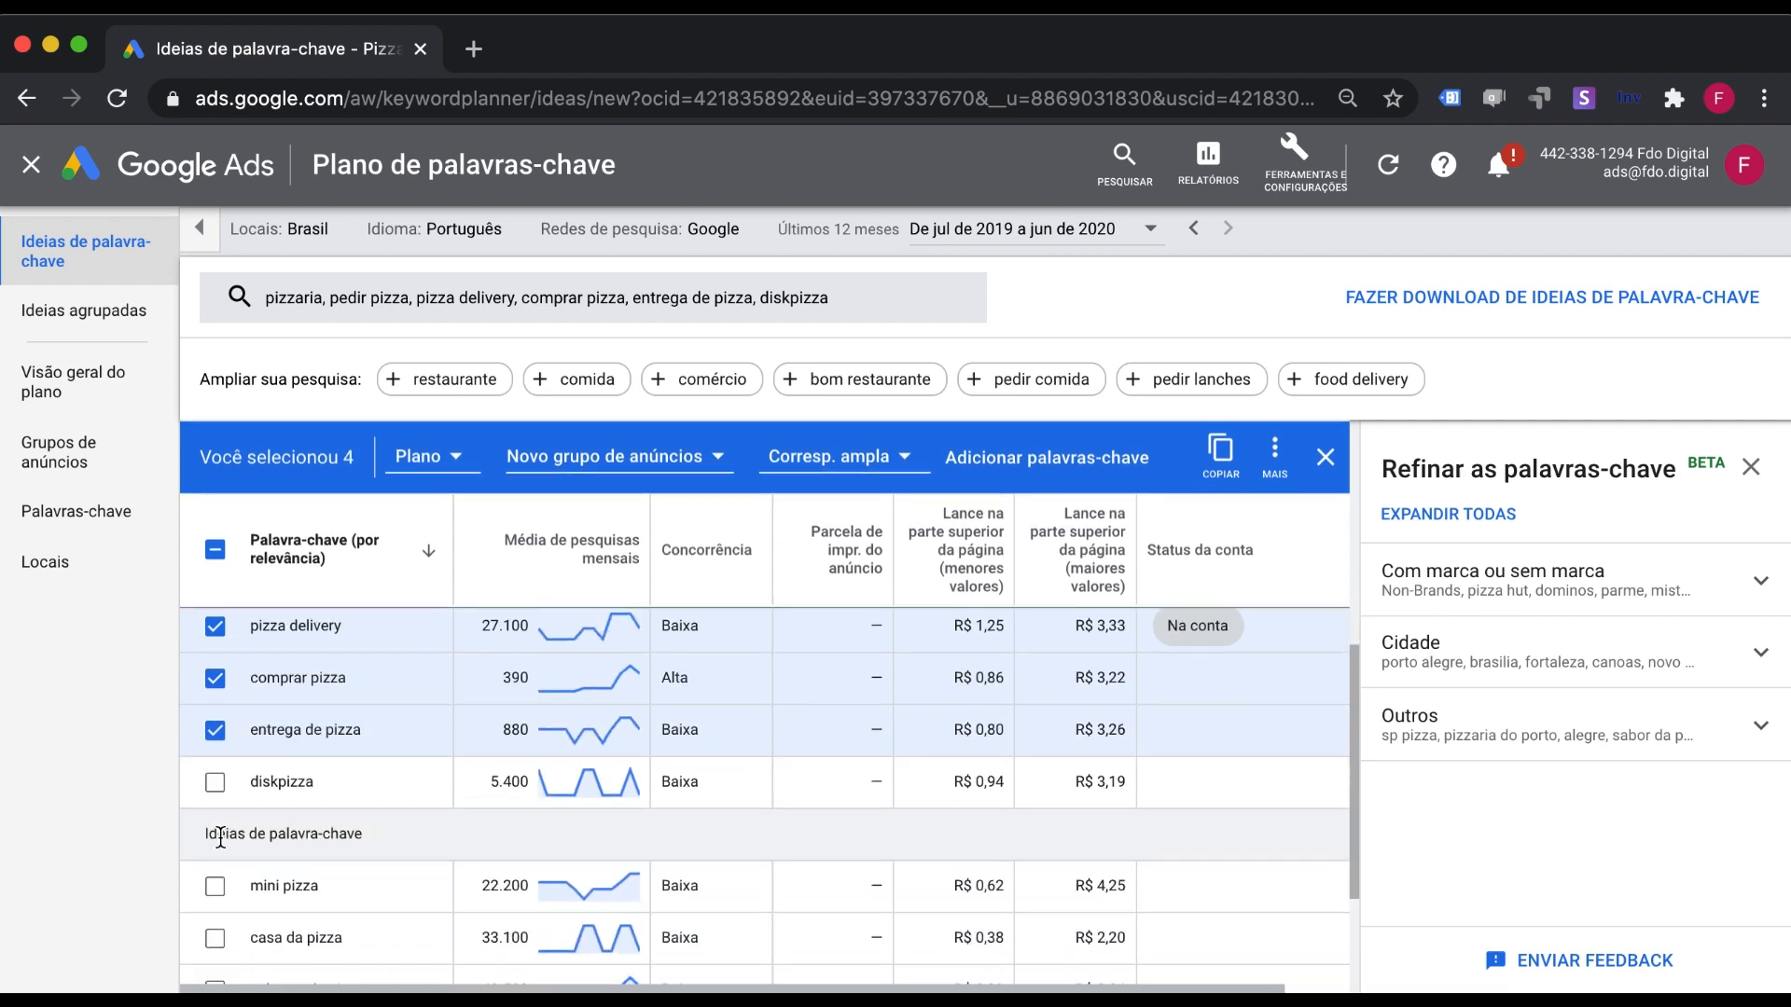
left_click(216, 783)
scroll(487, 781, "up", 2)
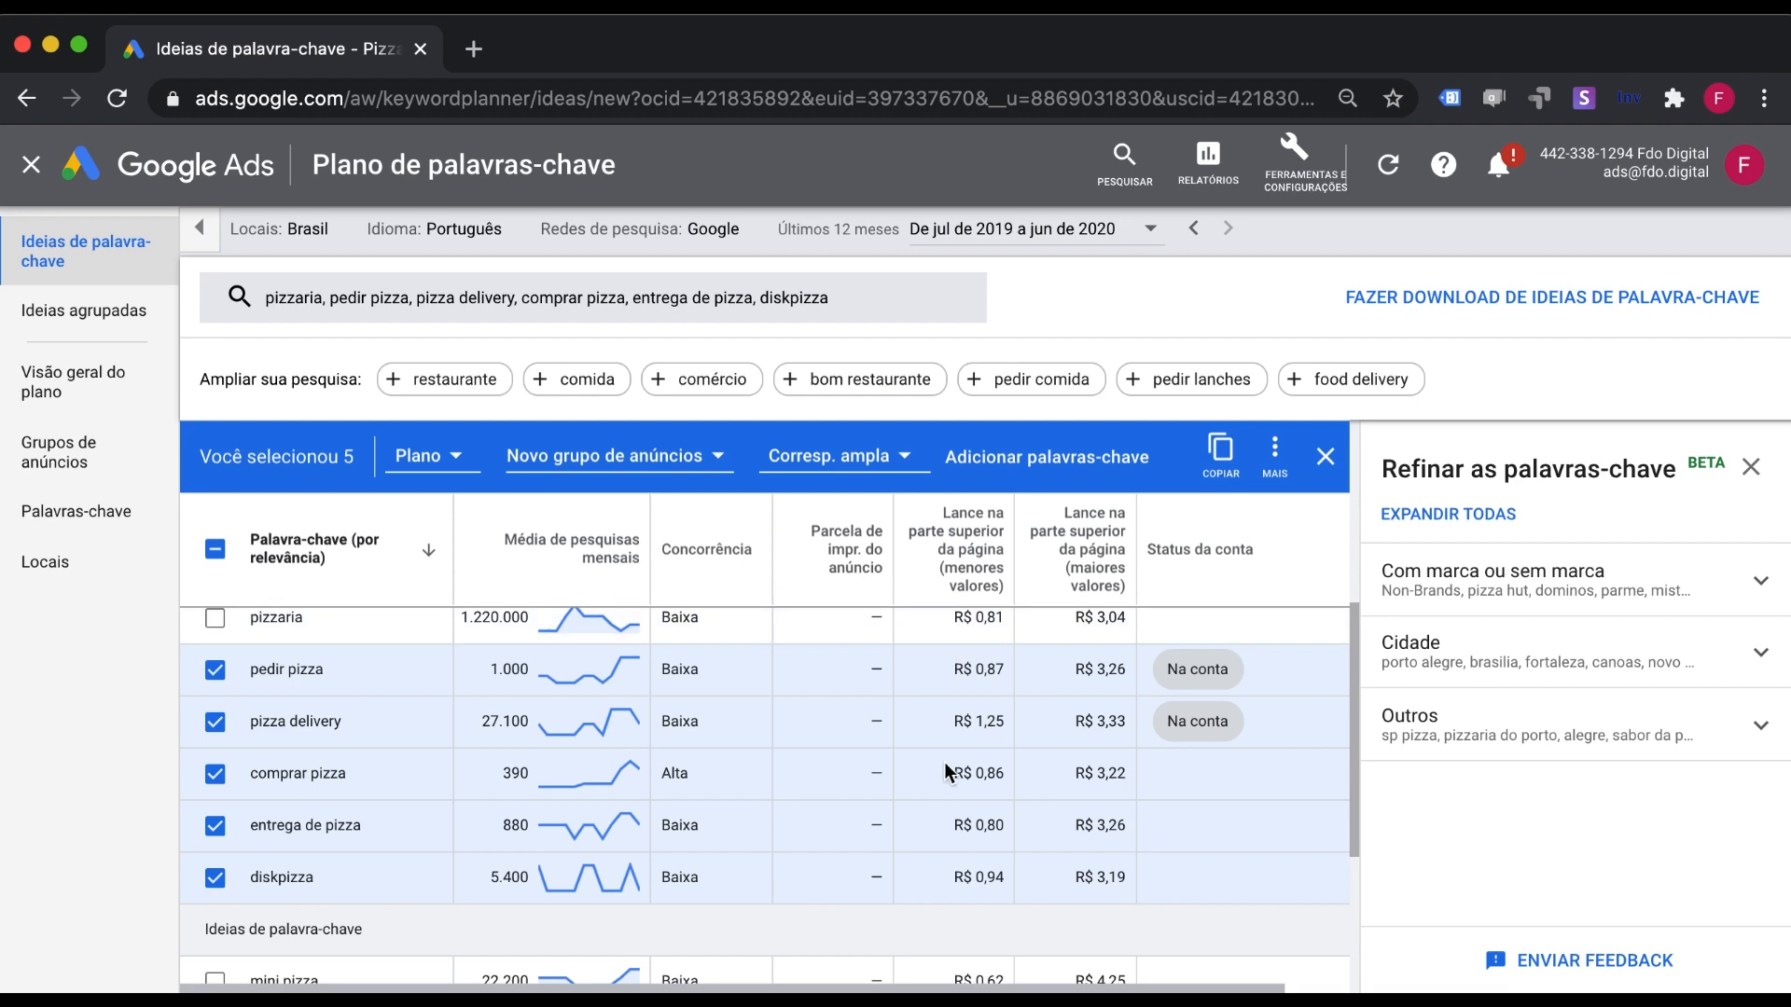
Set the keyword ideas table to show 100 rows per page.
scroll(407, 775, "down", 3)
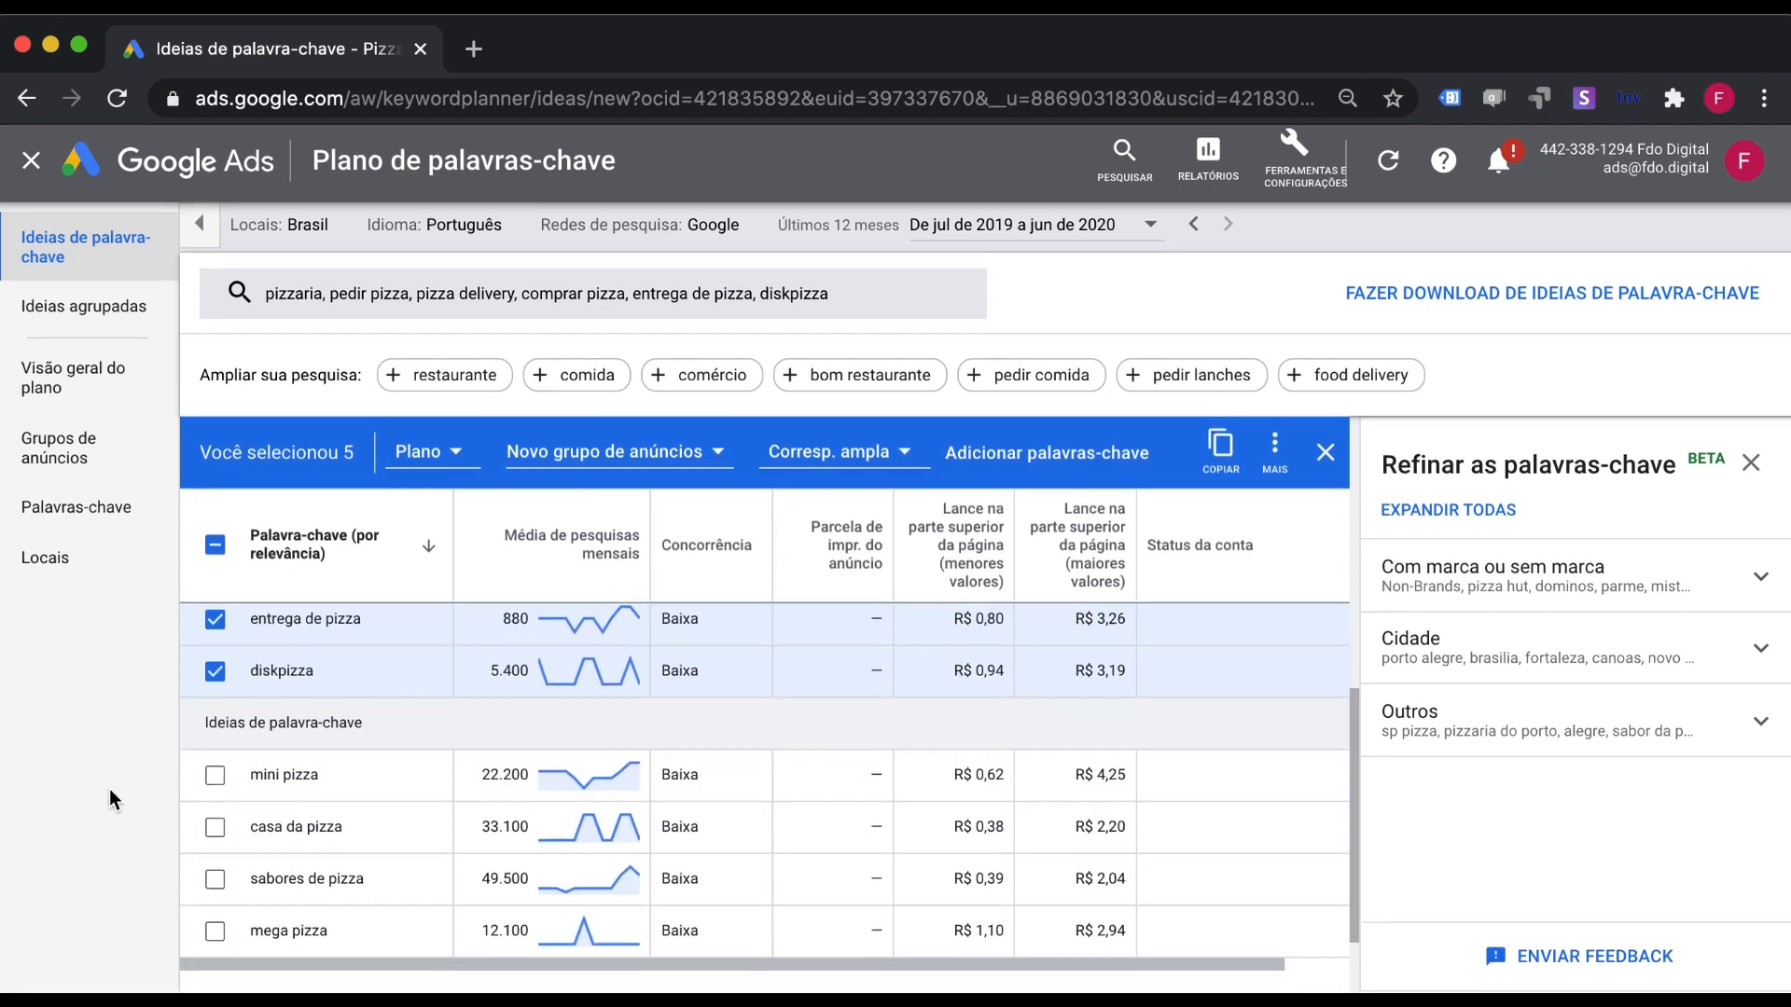
scroll(357, 848, "down", 2)
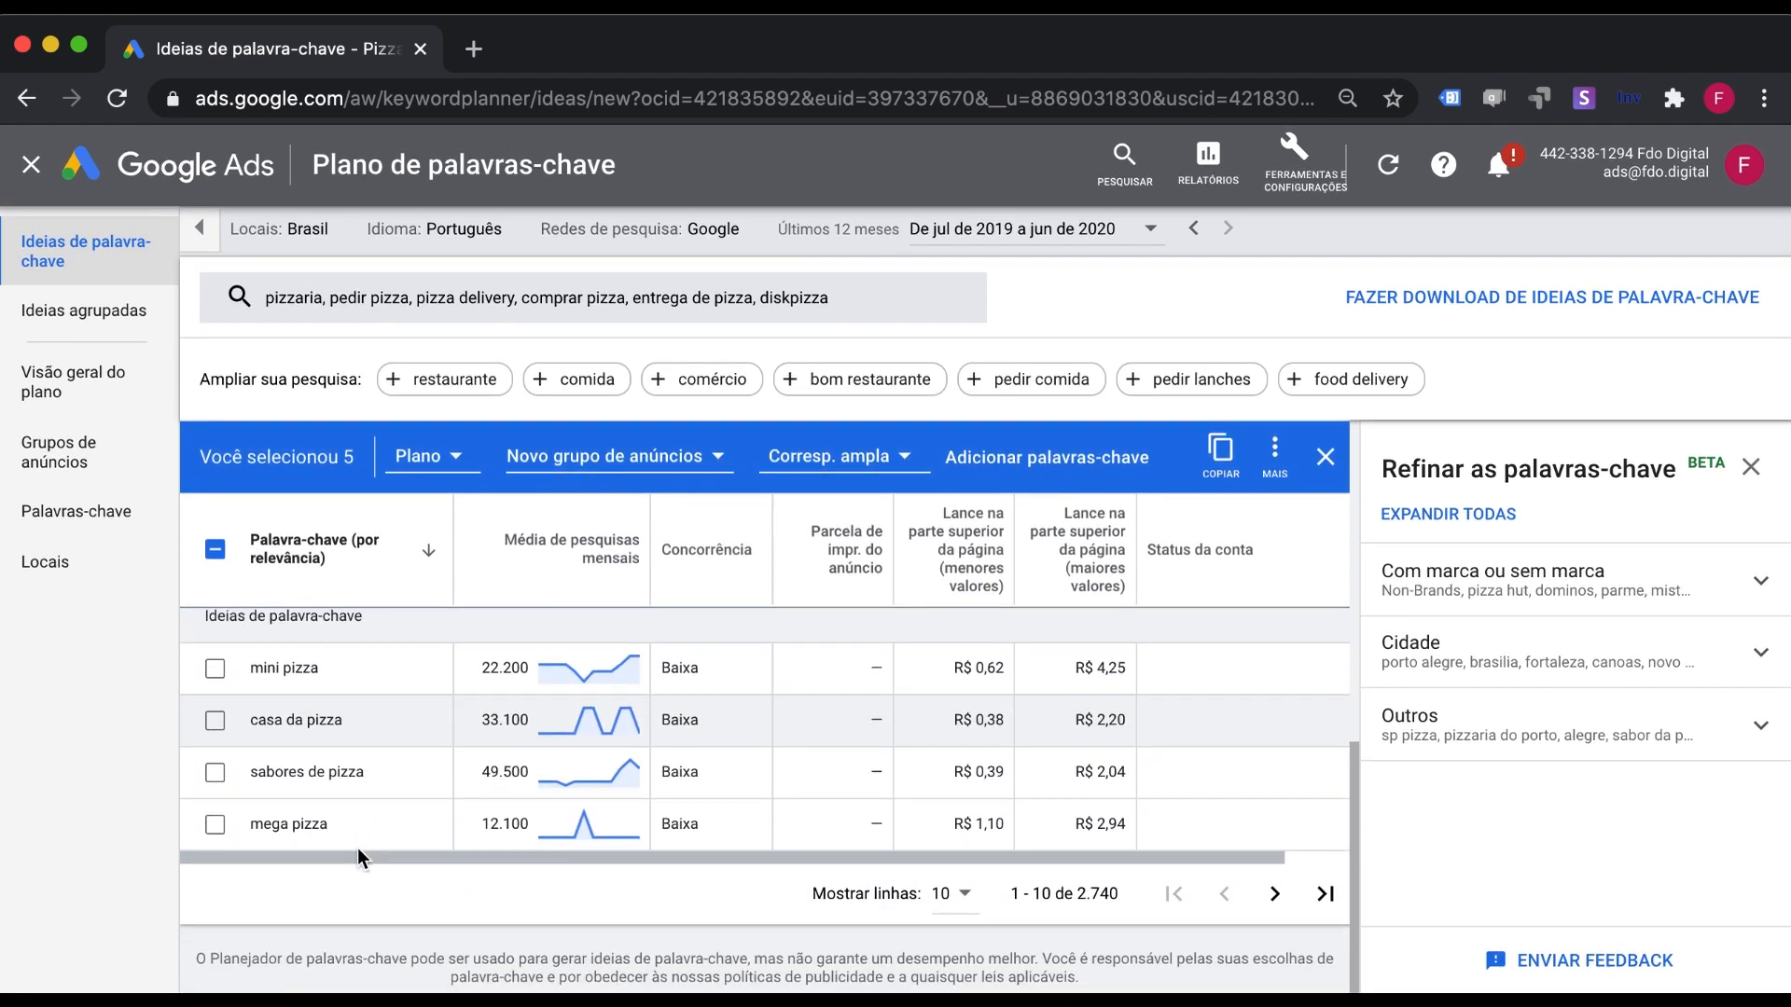
scroll(432, 781, "up", 2)
scroll(433, 782, "down", 2)
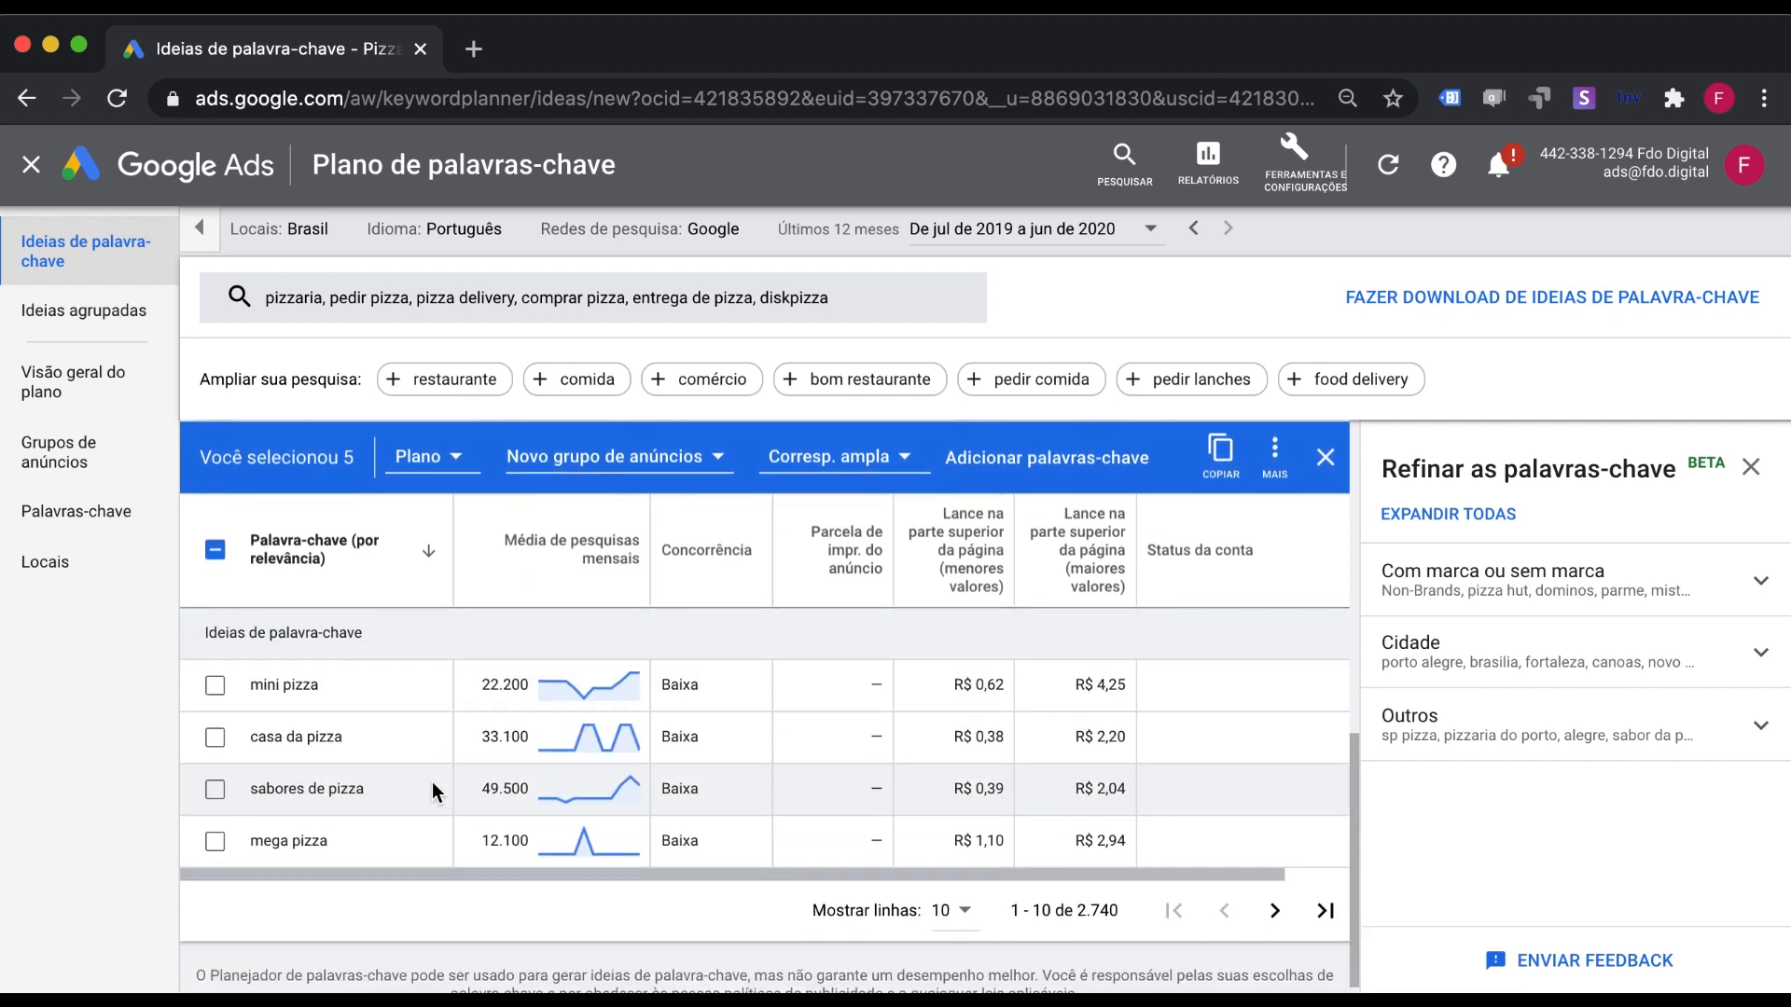
left_click(944, 901)
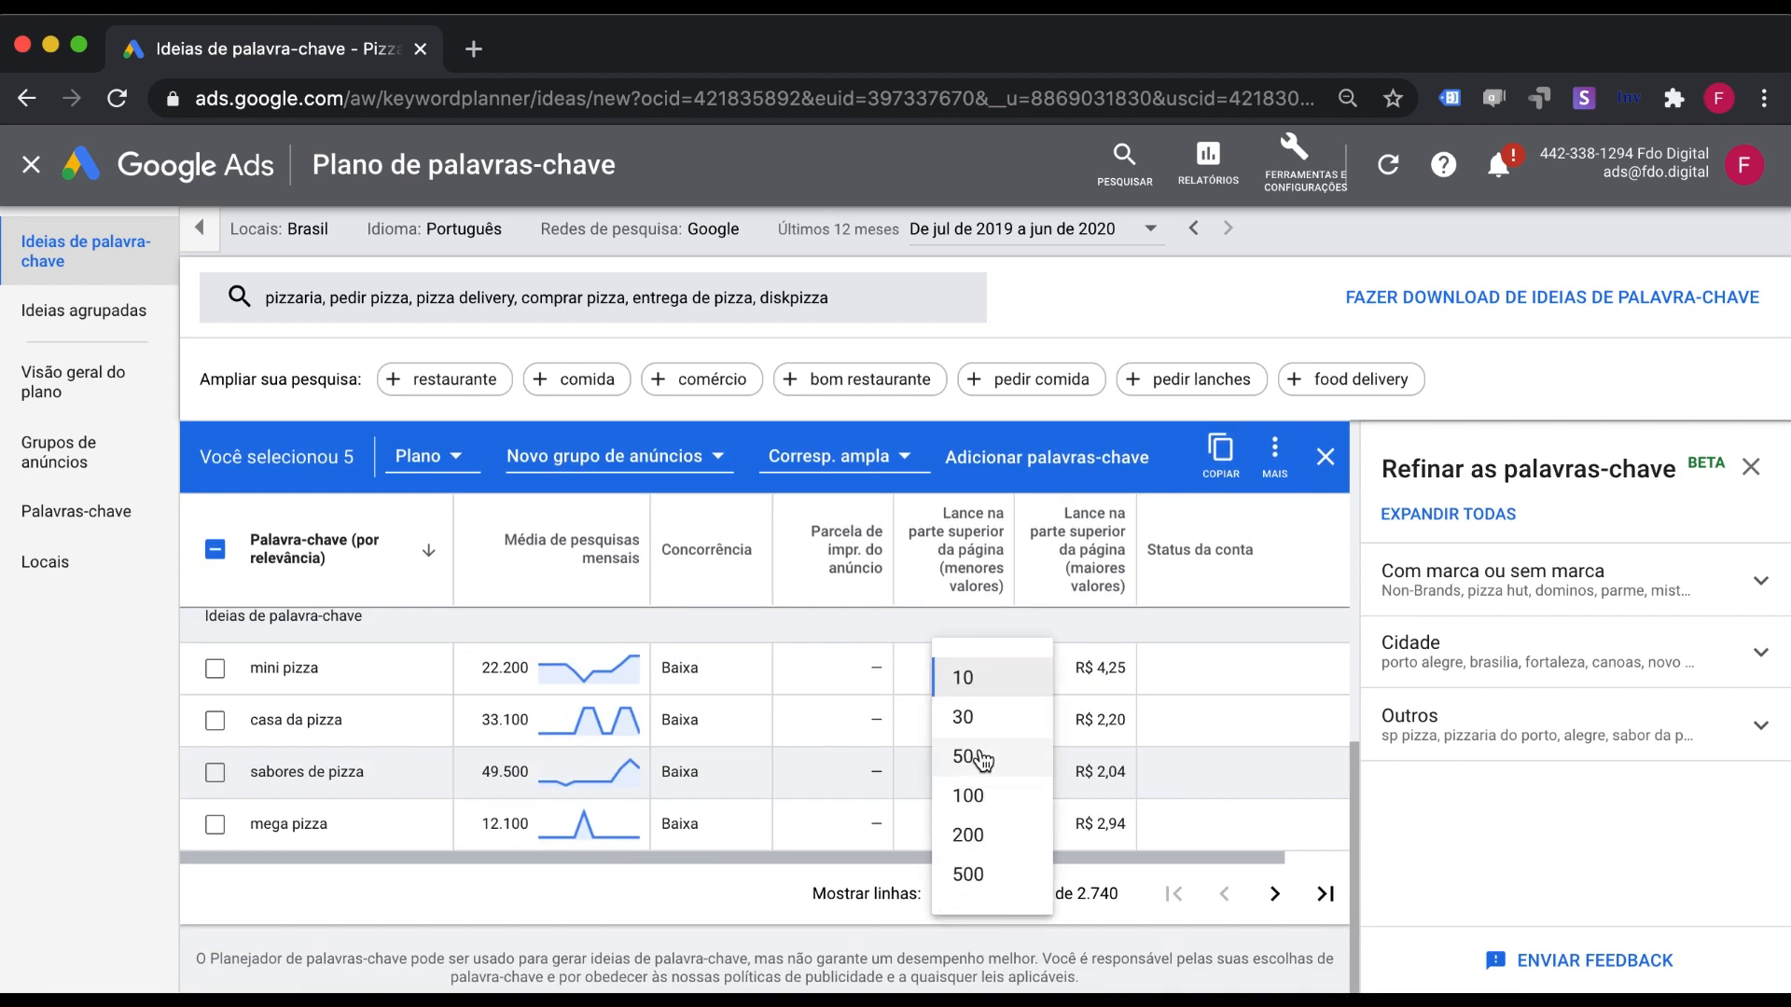
left_click(988, 799)
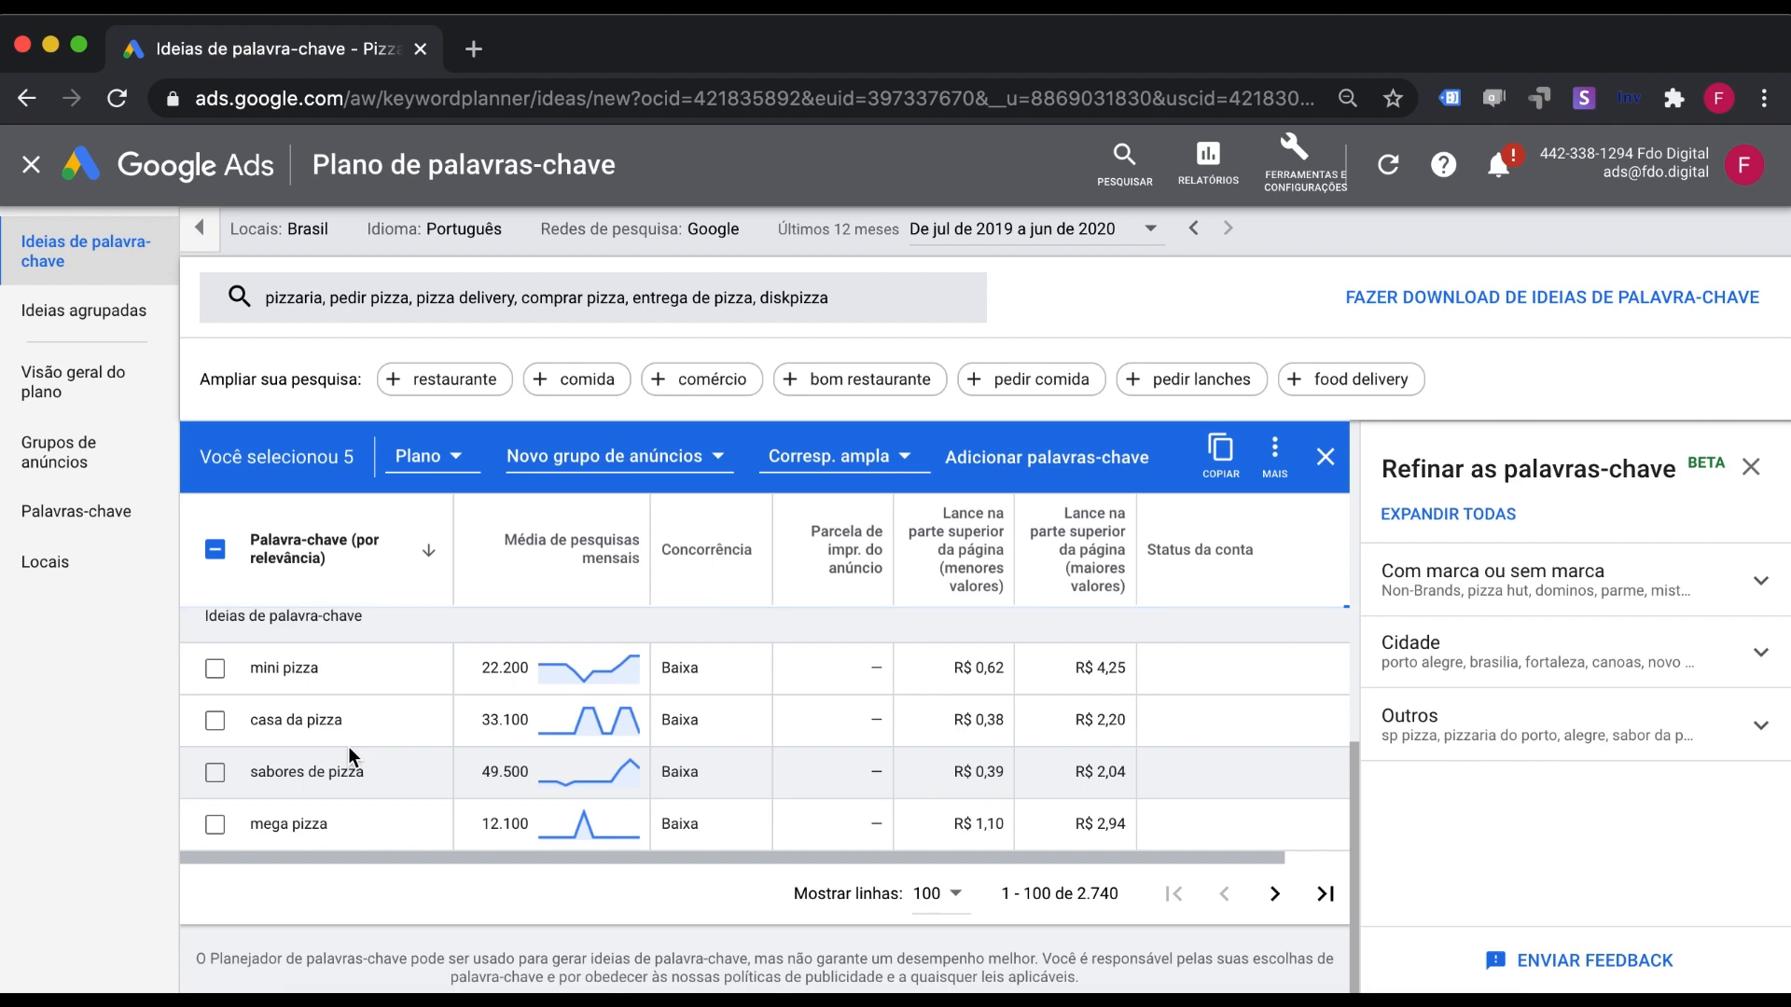
Look through the suggested keyword ideas and add "pizzaria aberta hoje" to the selection.
scroll(412, 737, "up", 4)
scroll(412, 737, "down", 4)
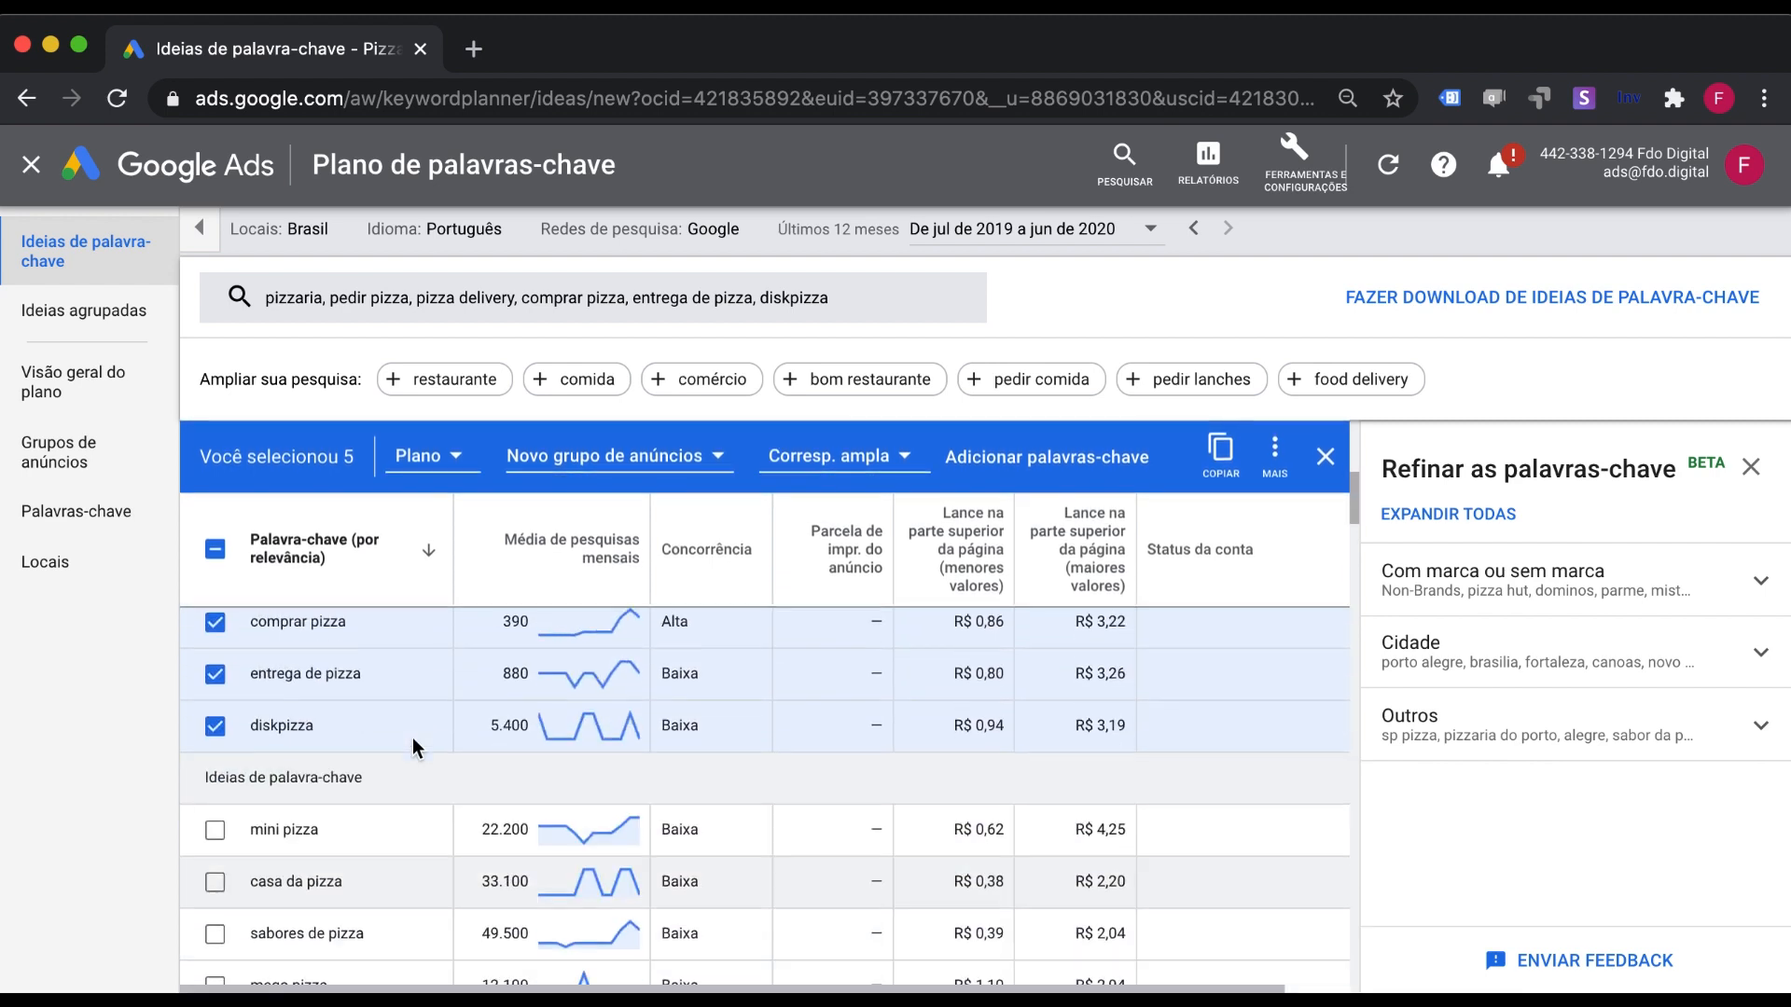
scroll(378, 821, "down", 4)
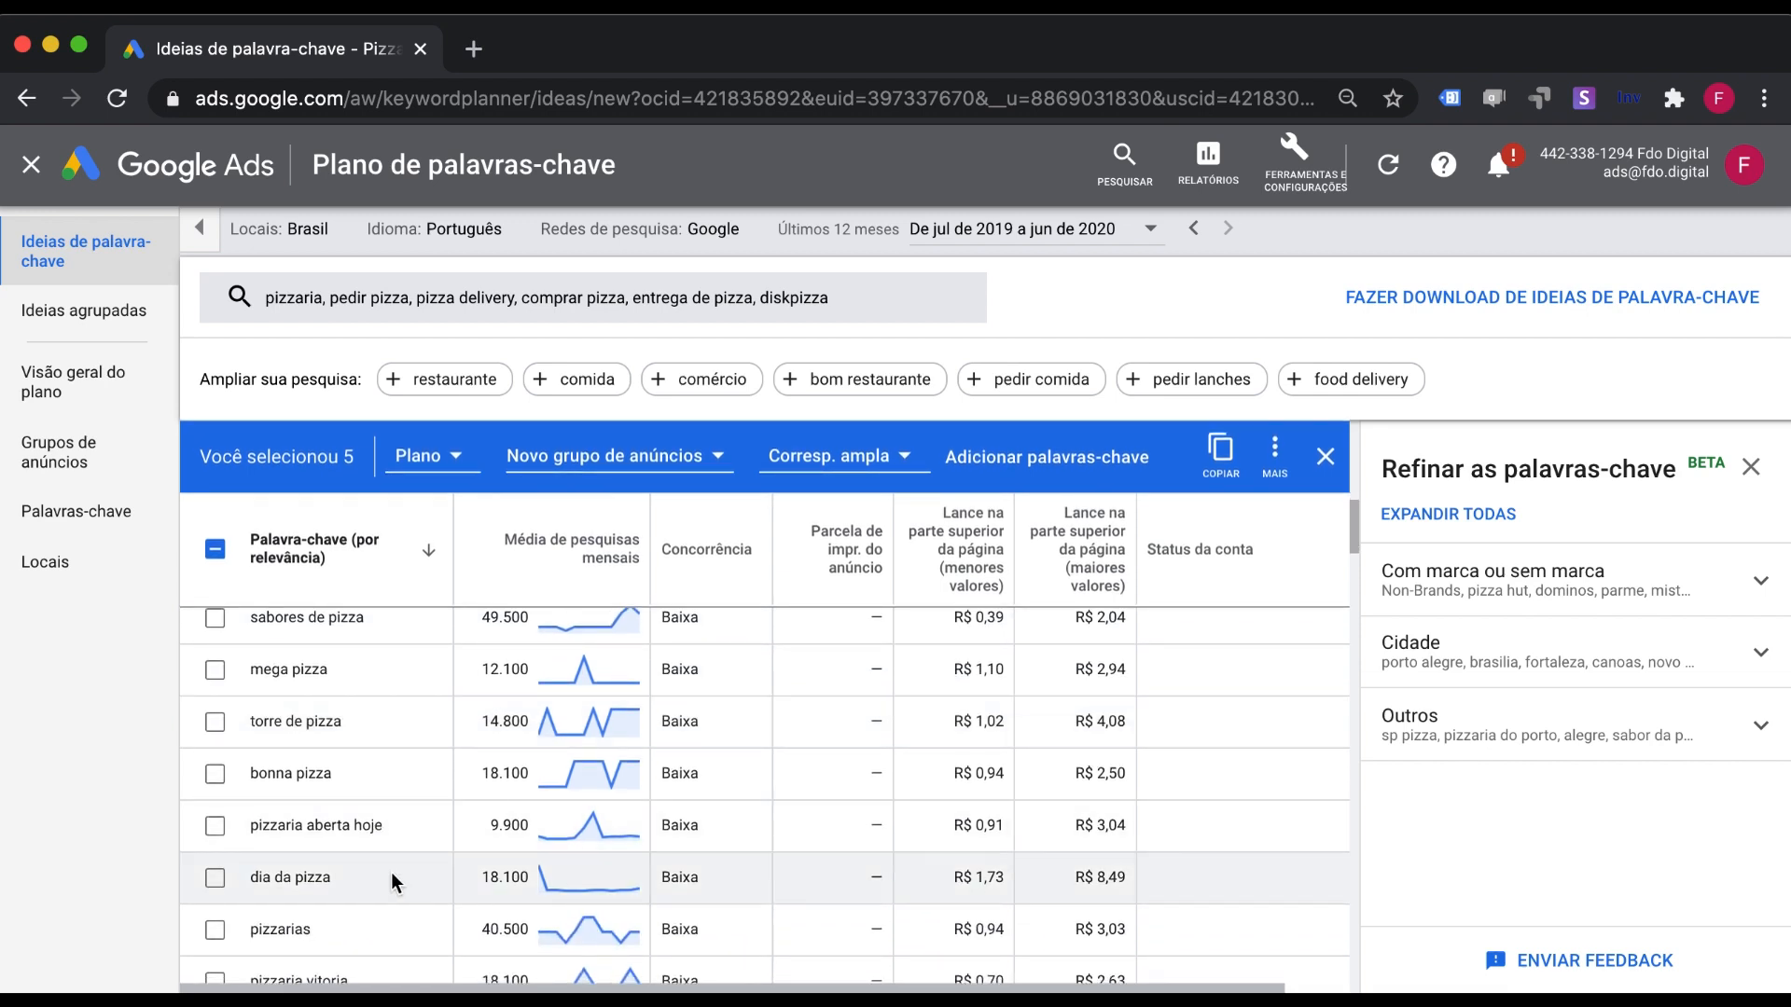
scroll(390, 871, "down", 2)
left_click(215, 759)
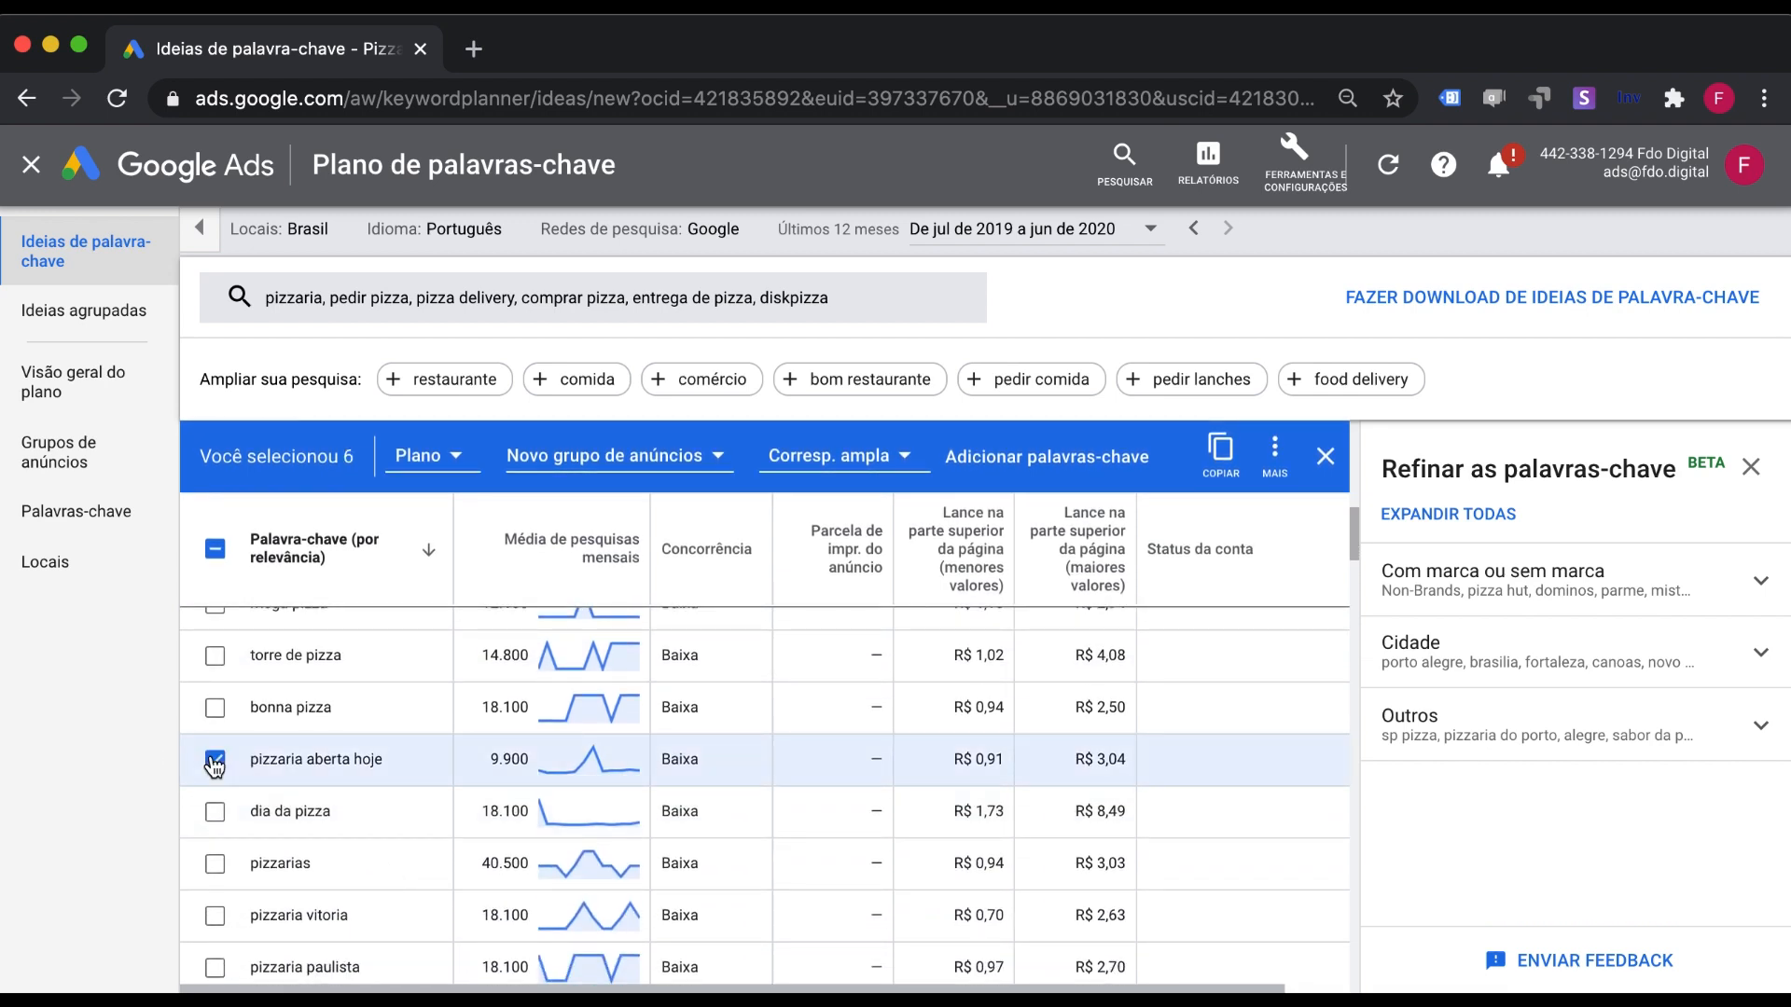
scroll(334, 810, "down", 3)
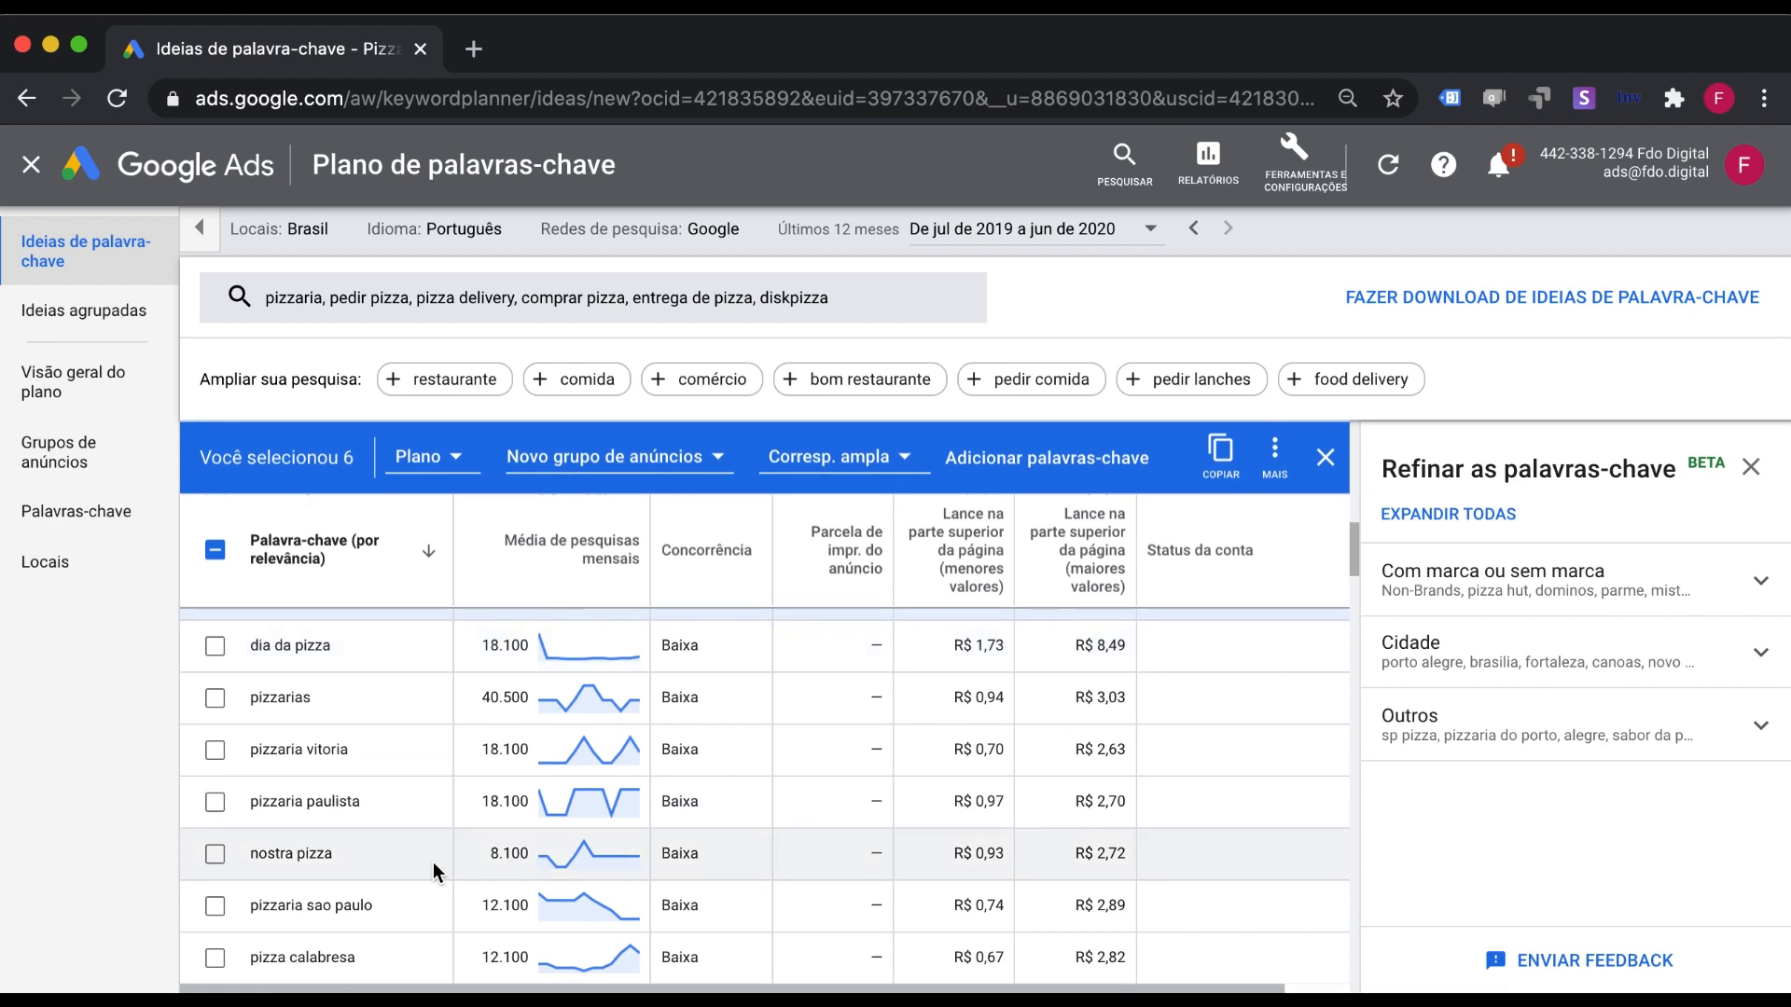
scroll(433, 862, "down", 5)
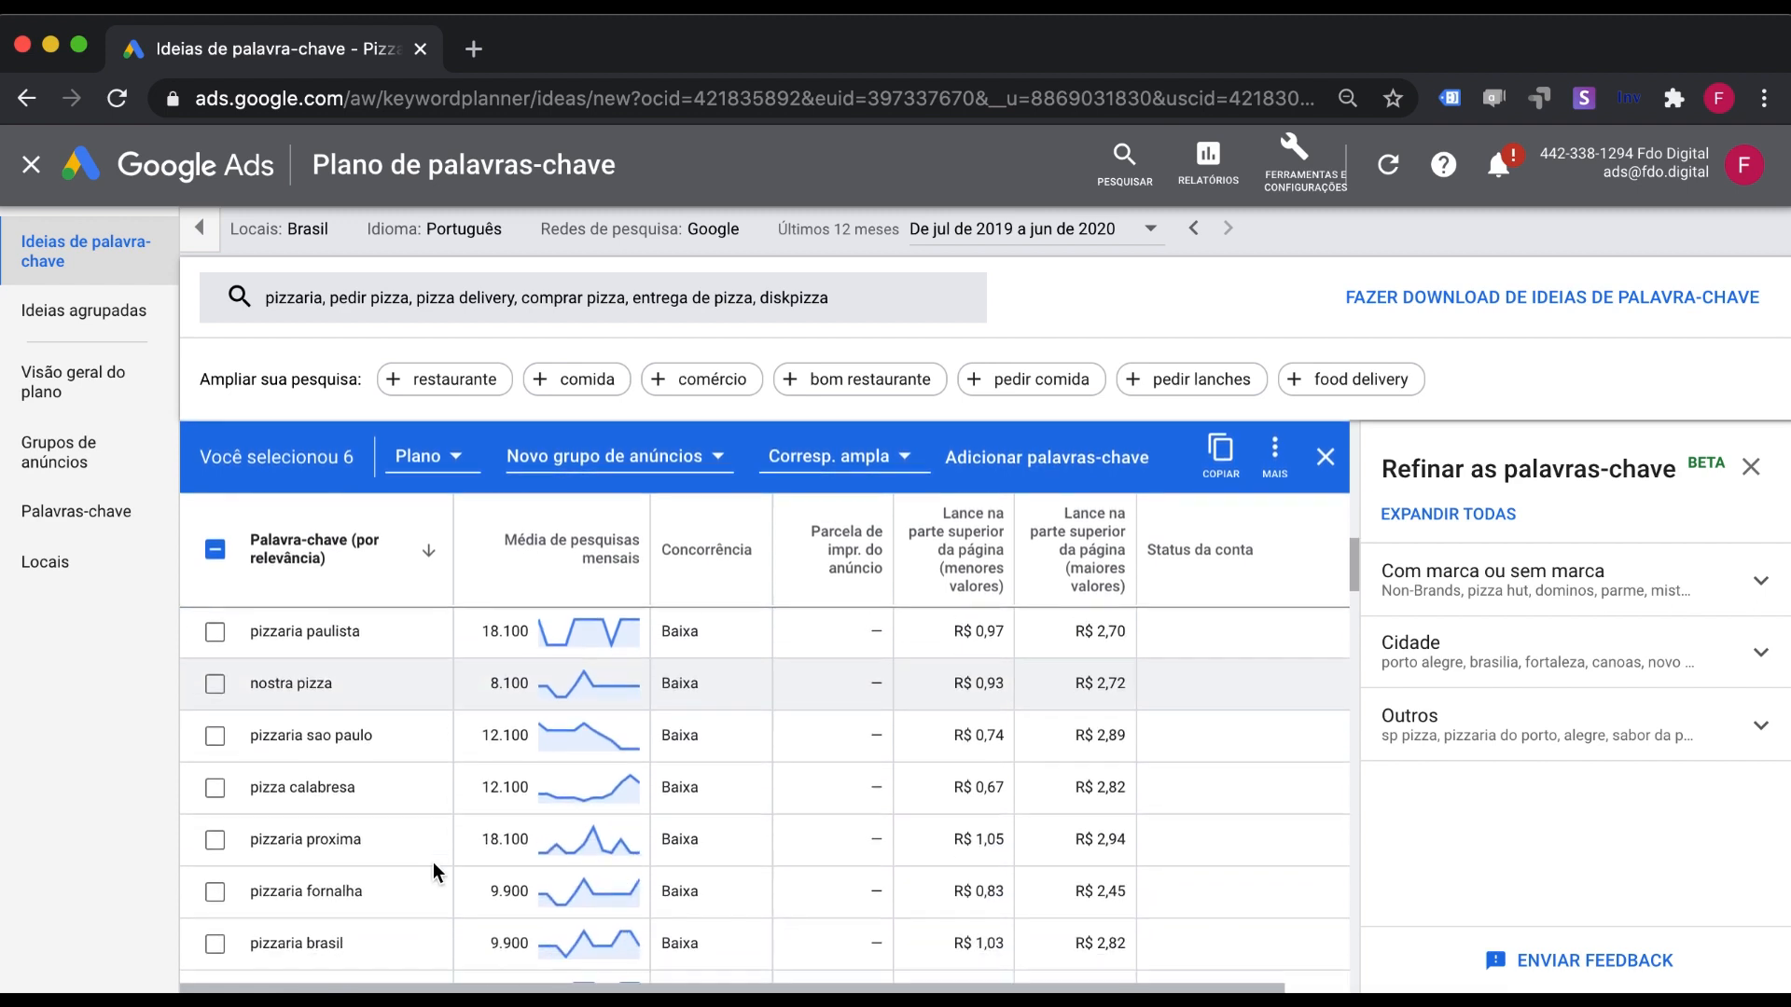
scroll(432, 862, "up", 9)
scroll(433, 862, "up", 8)
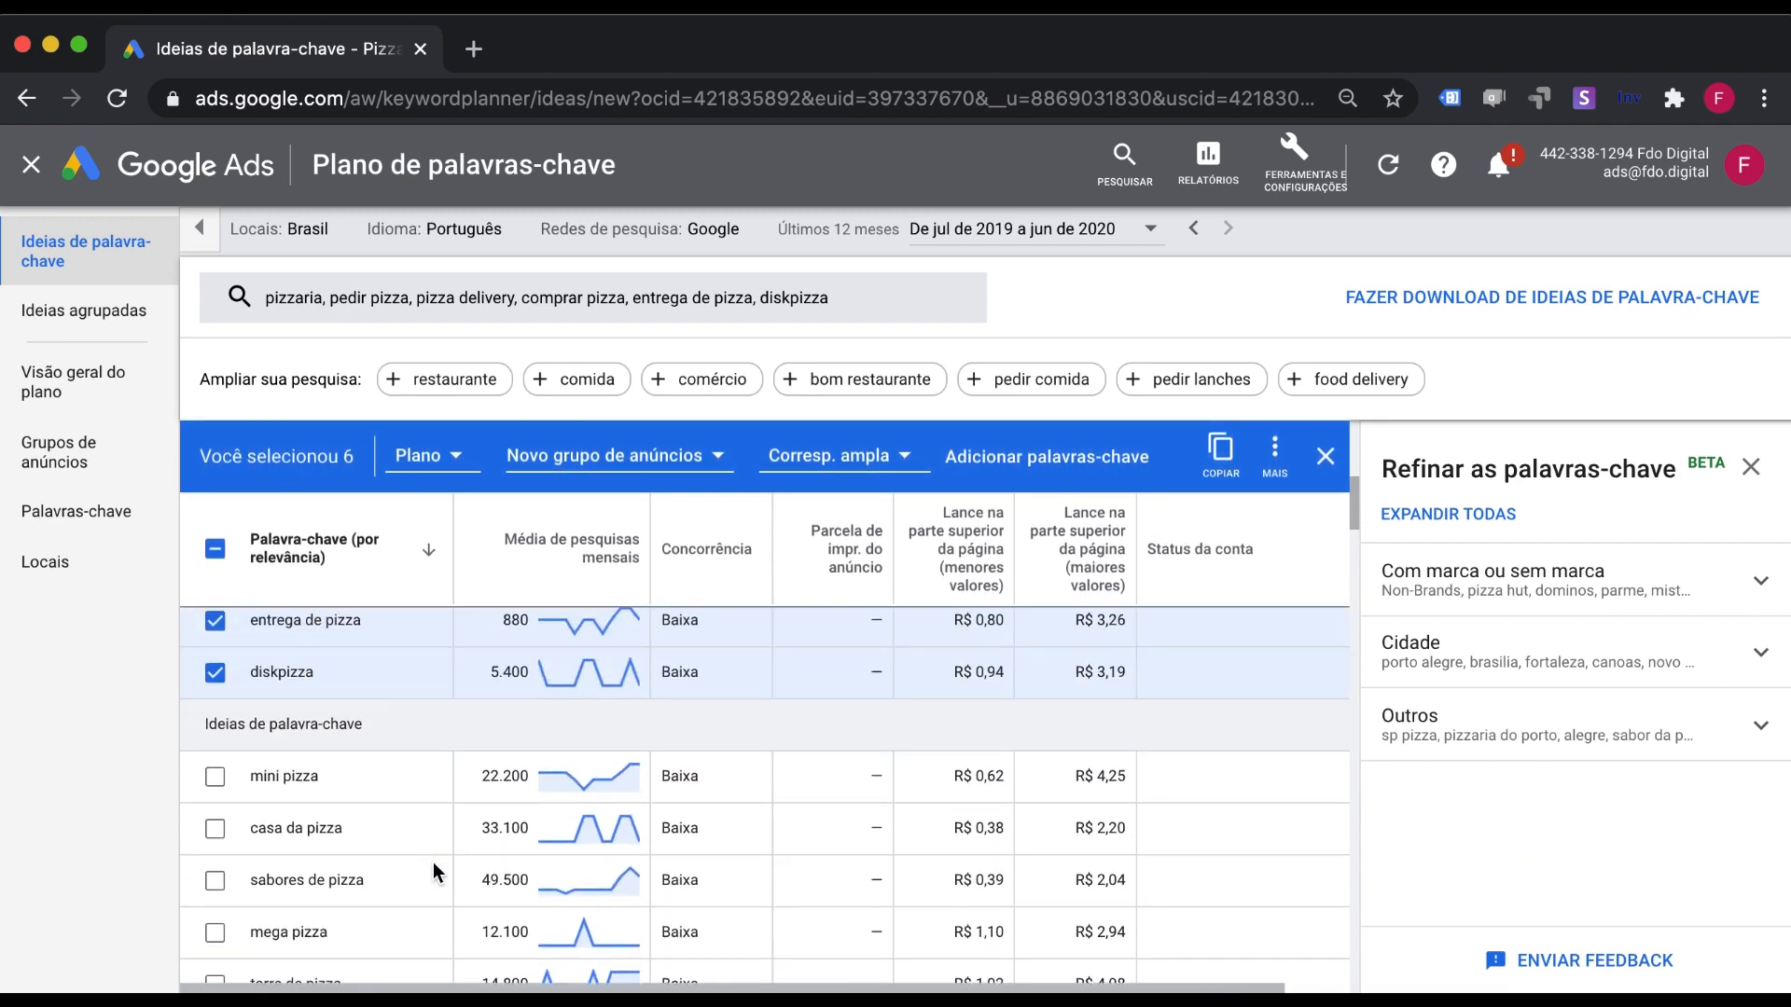
Look through the keyword ideas and add "pizzaria aberta agora" and "pizza hut promoções" to the selection.
scroll(433, 862, "down", 2)
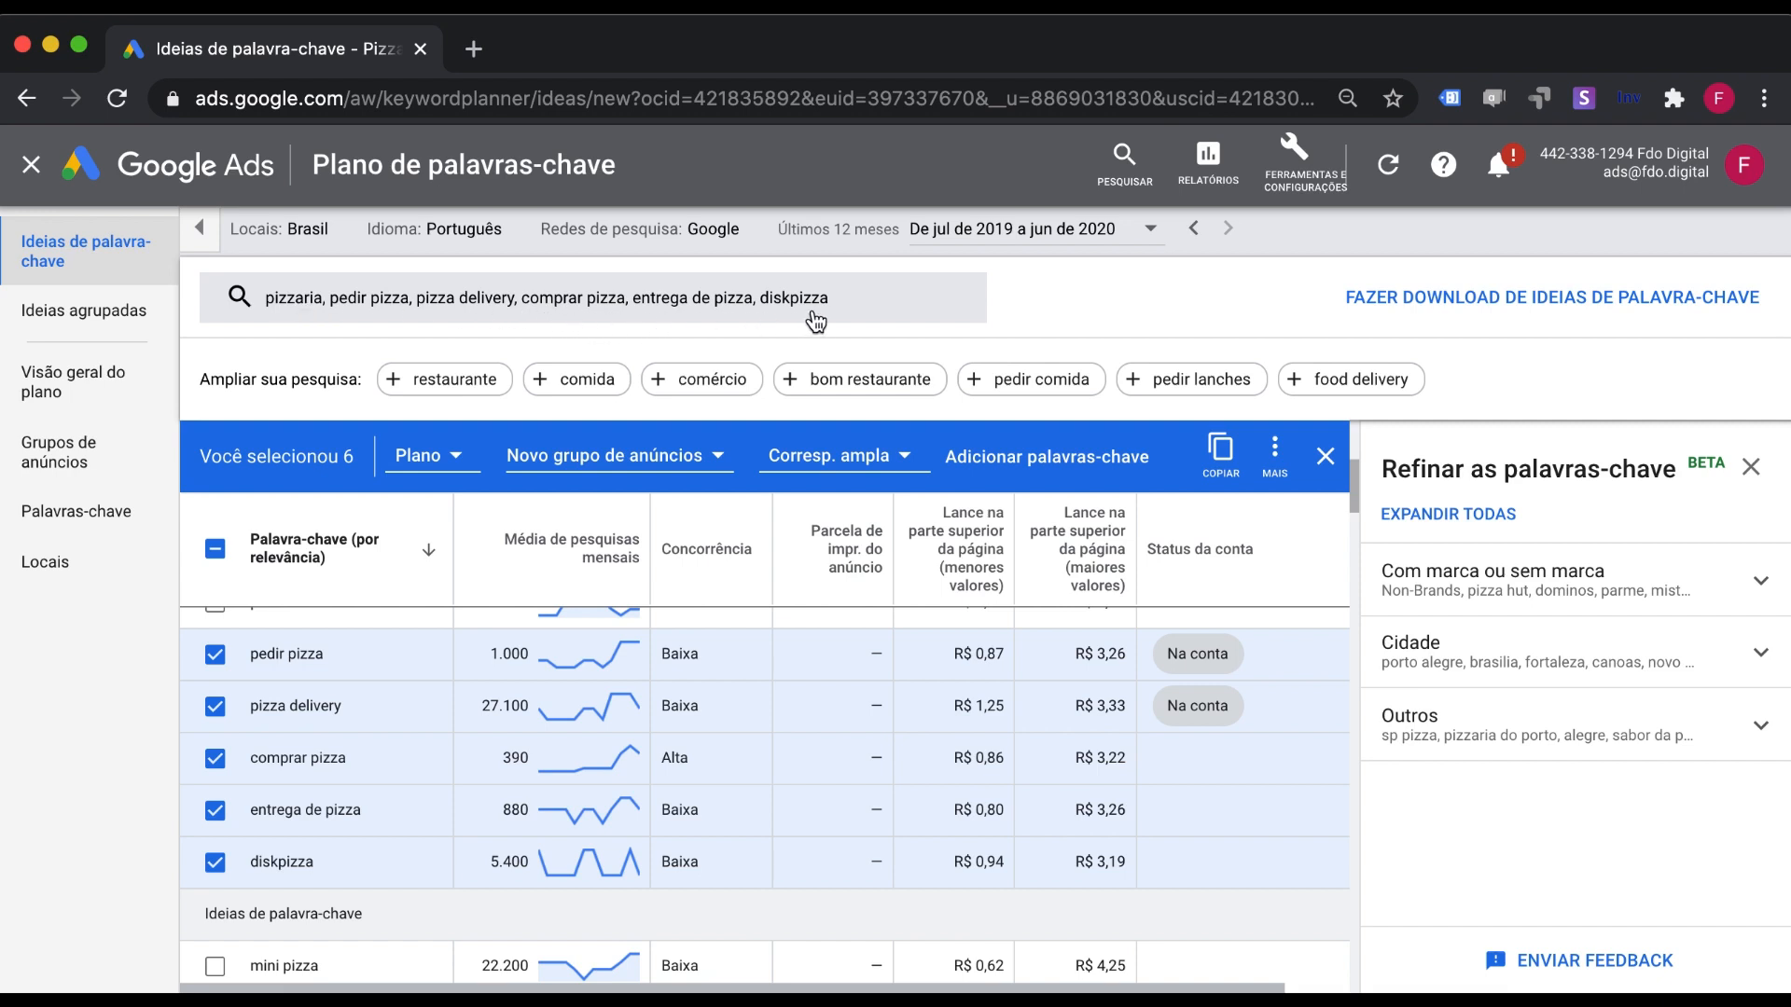
scroll(278, 658, "down", 2)
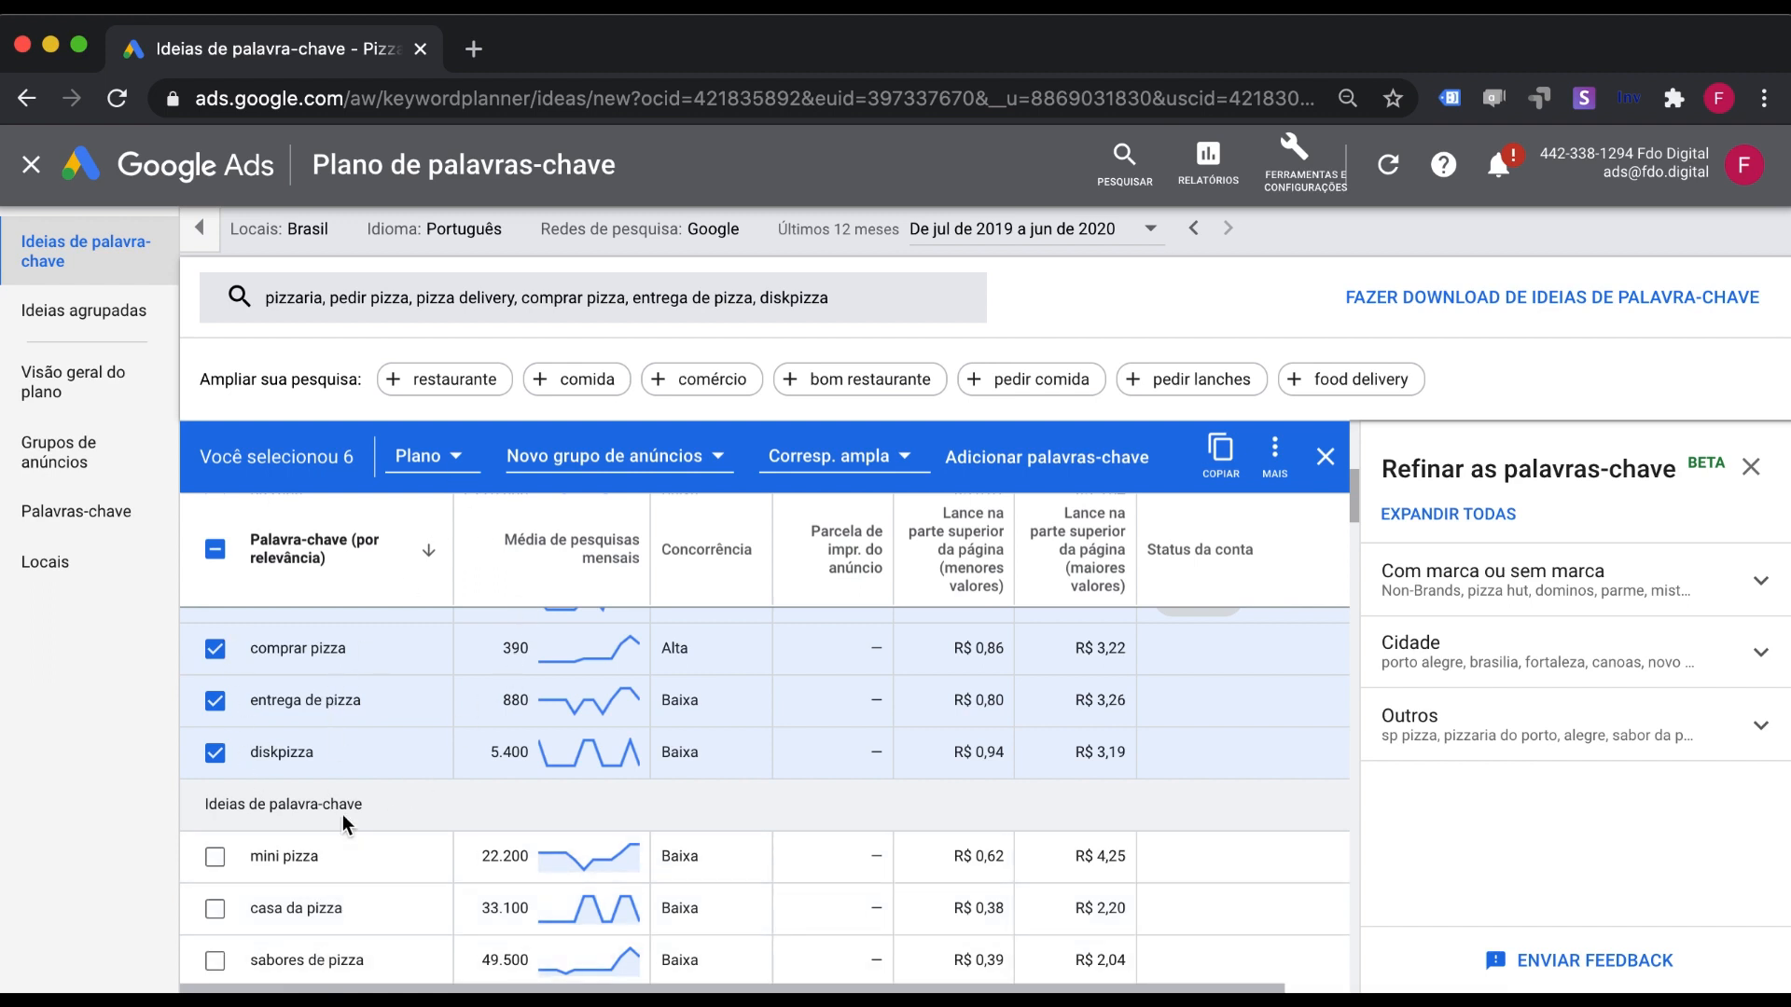
scroll(343, 814, "down", 5)
scroll(343, 814, "down", 5)
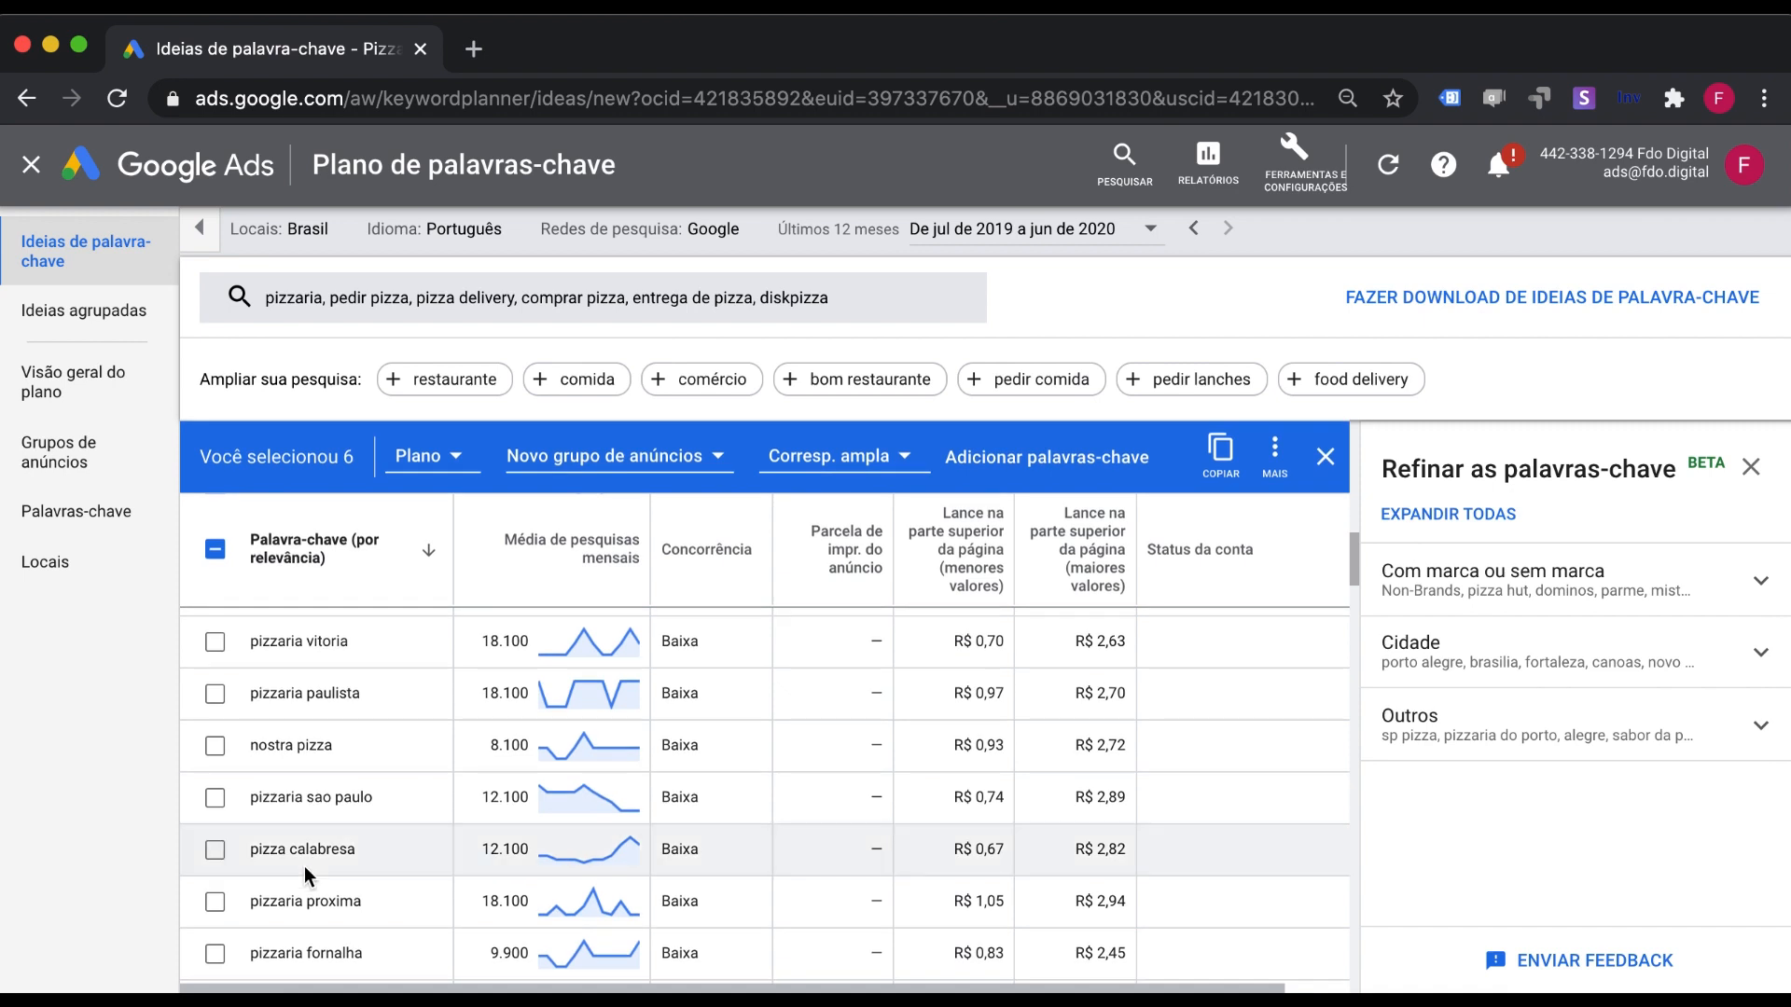
scroll(304, 865, "down", 3)
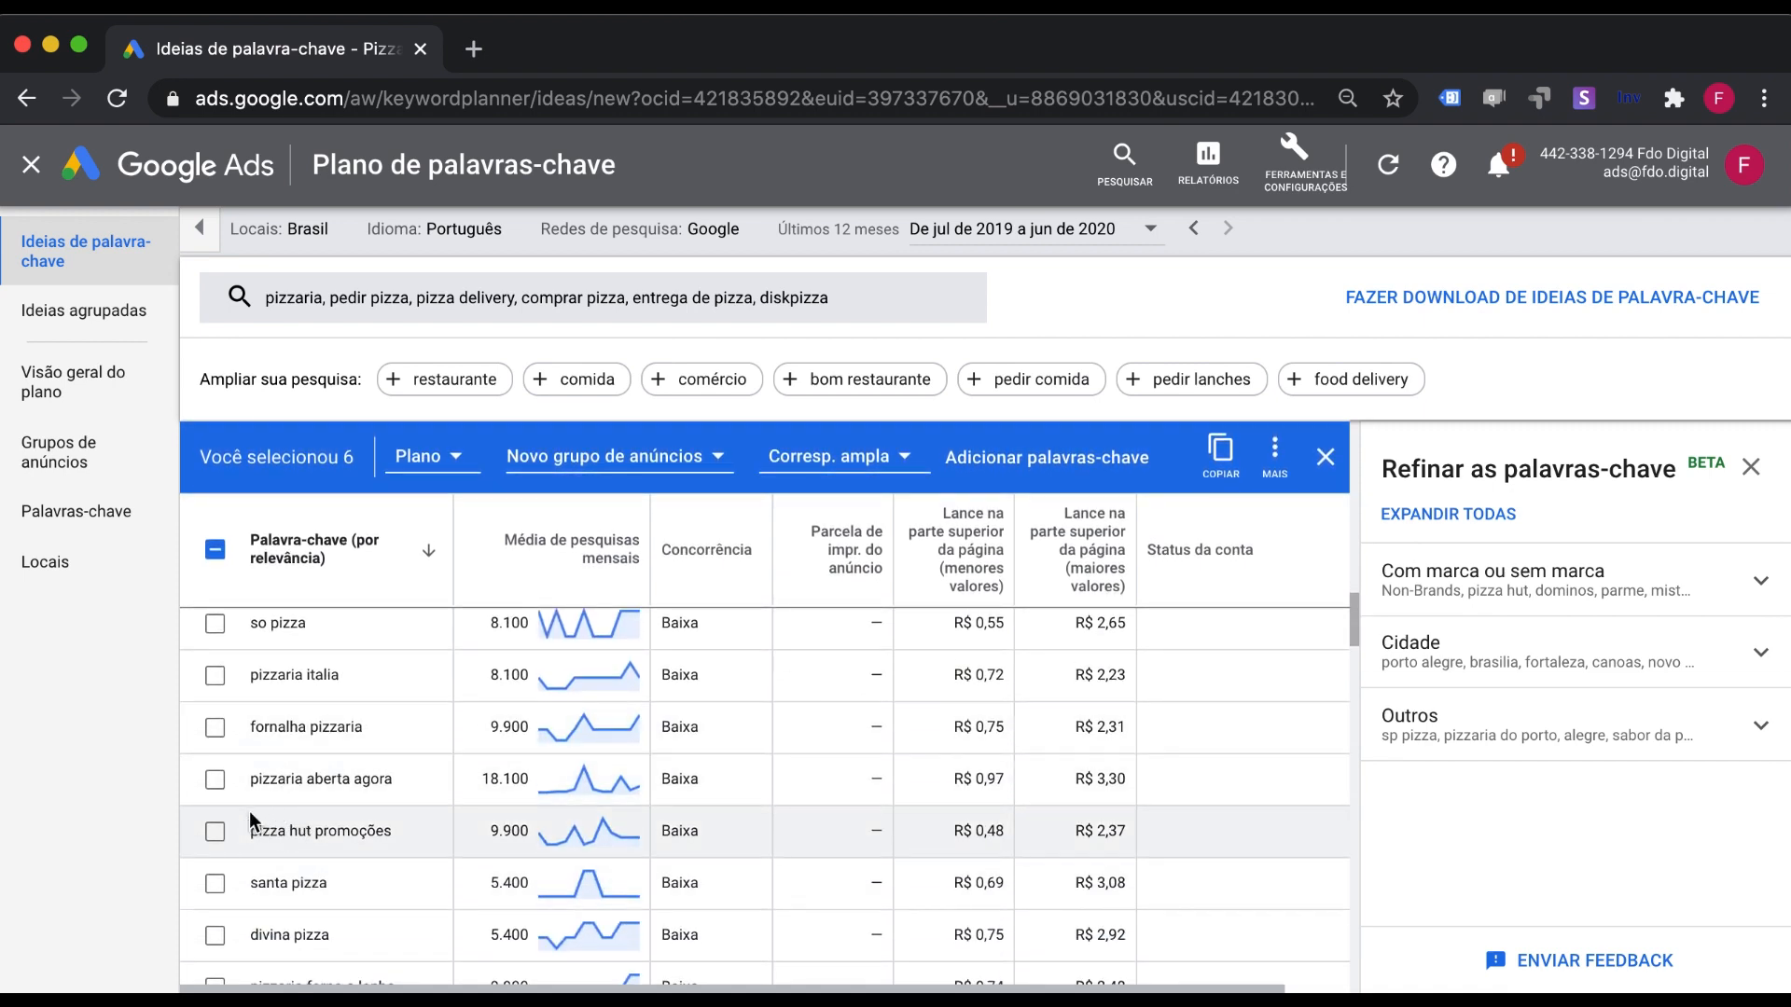
left_click(215, 779)
scroll(338, 829, "down", 1)
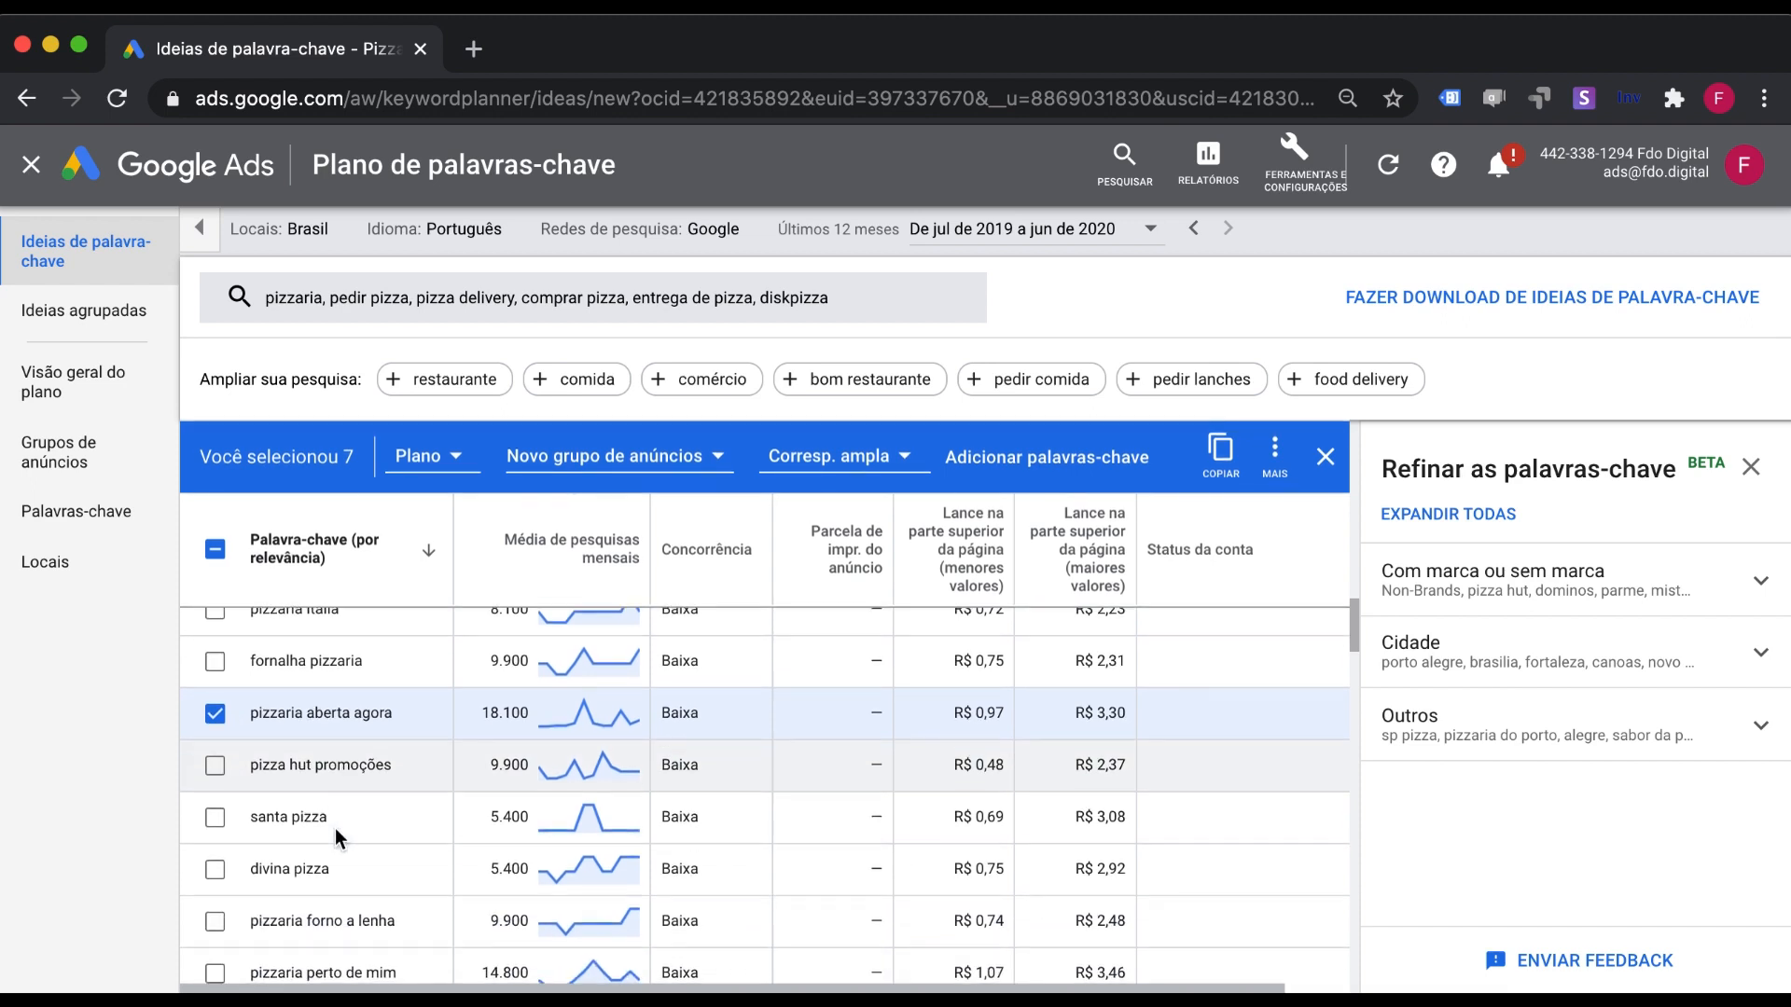
left_click(216, 763)
Add "pizzaria perto de mim" and "pizzaria forno a lenha" to the selection and look through the keyword ideas that follow.
scroll(376, 855, "down", 4)
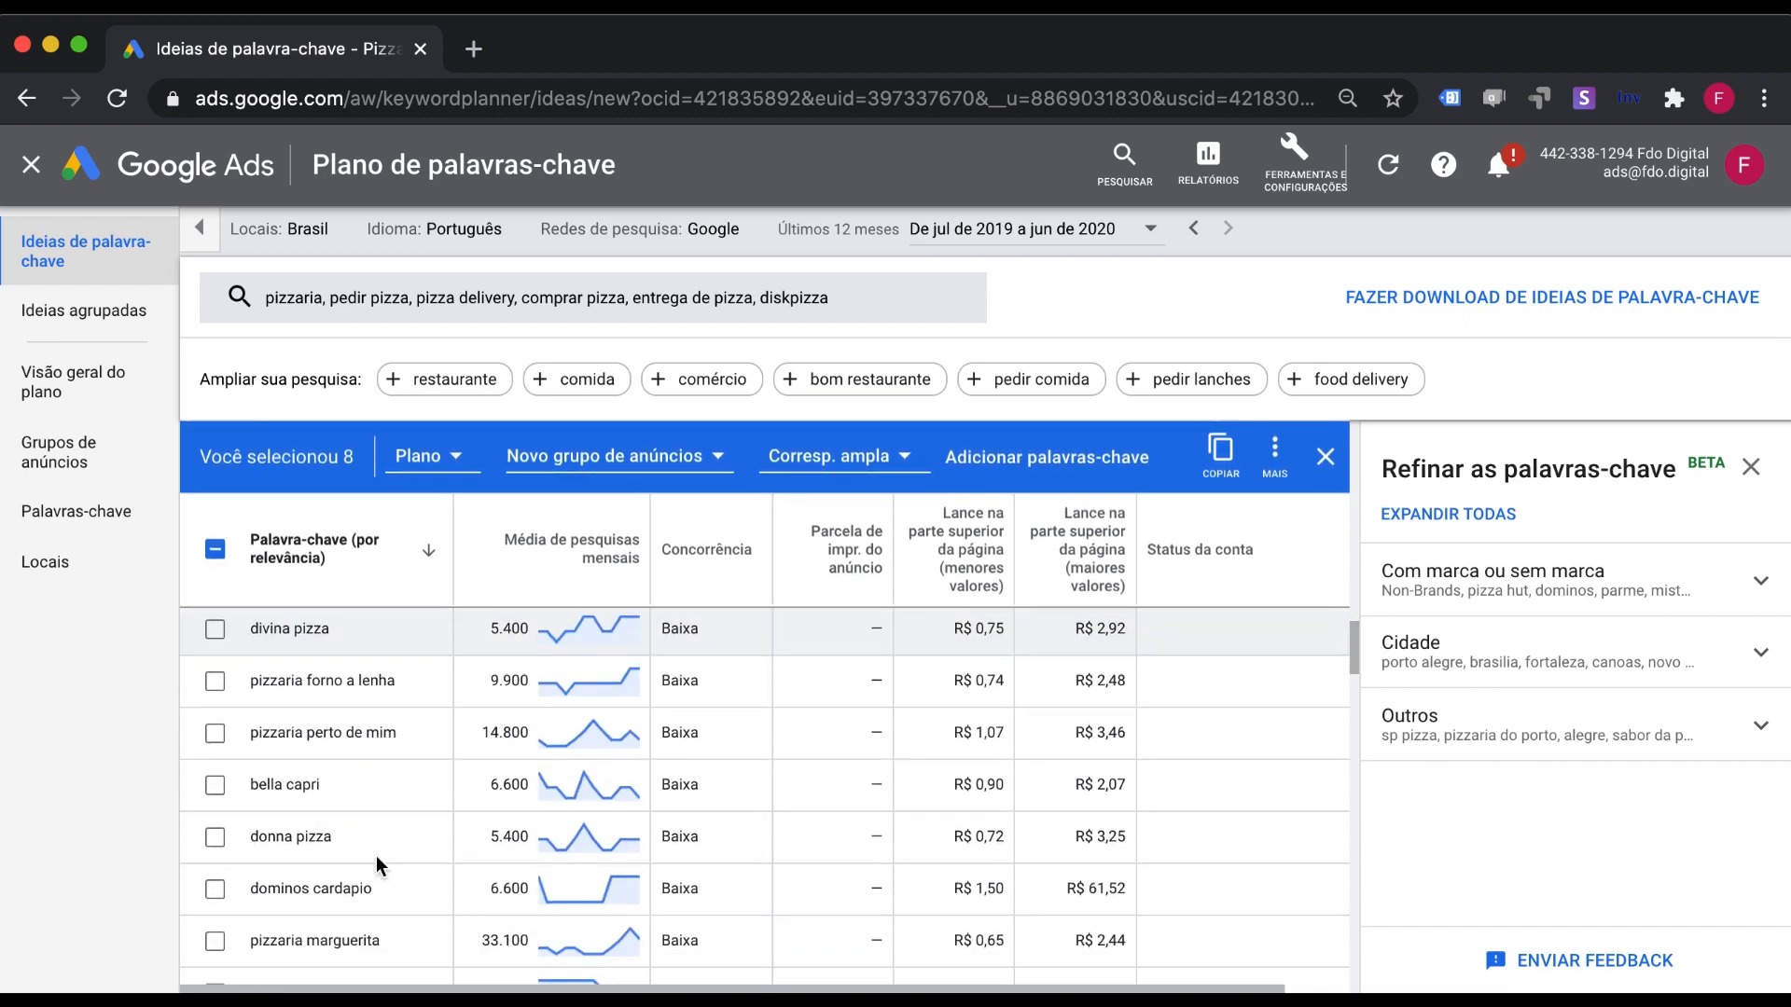
left_click(216, 733)
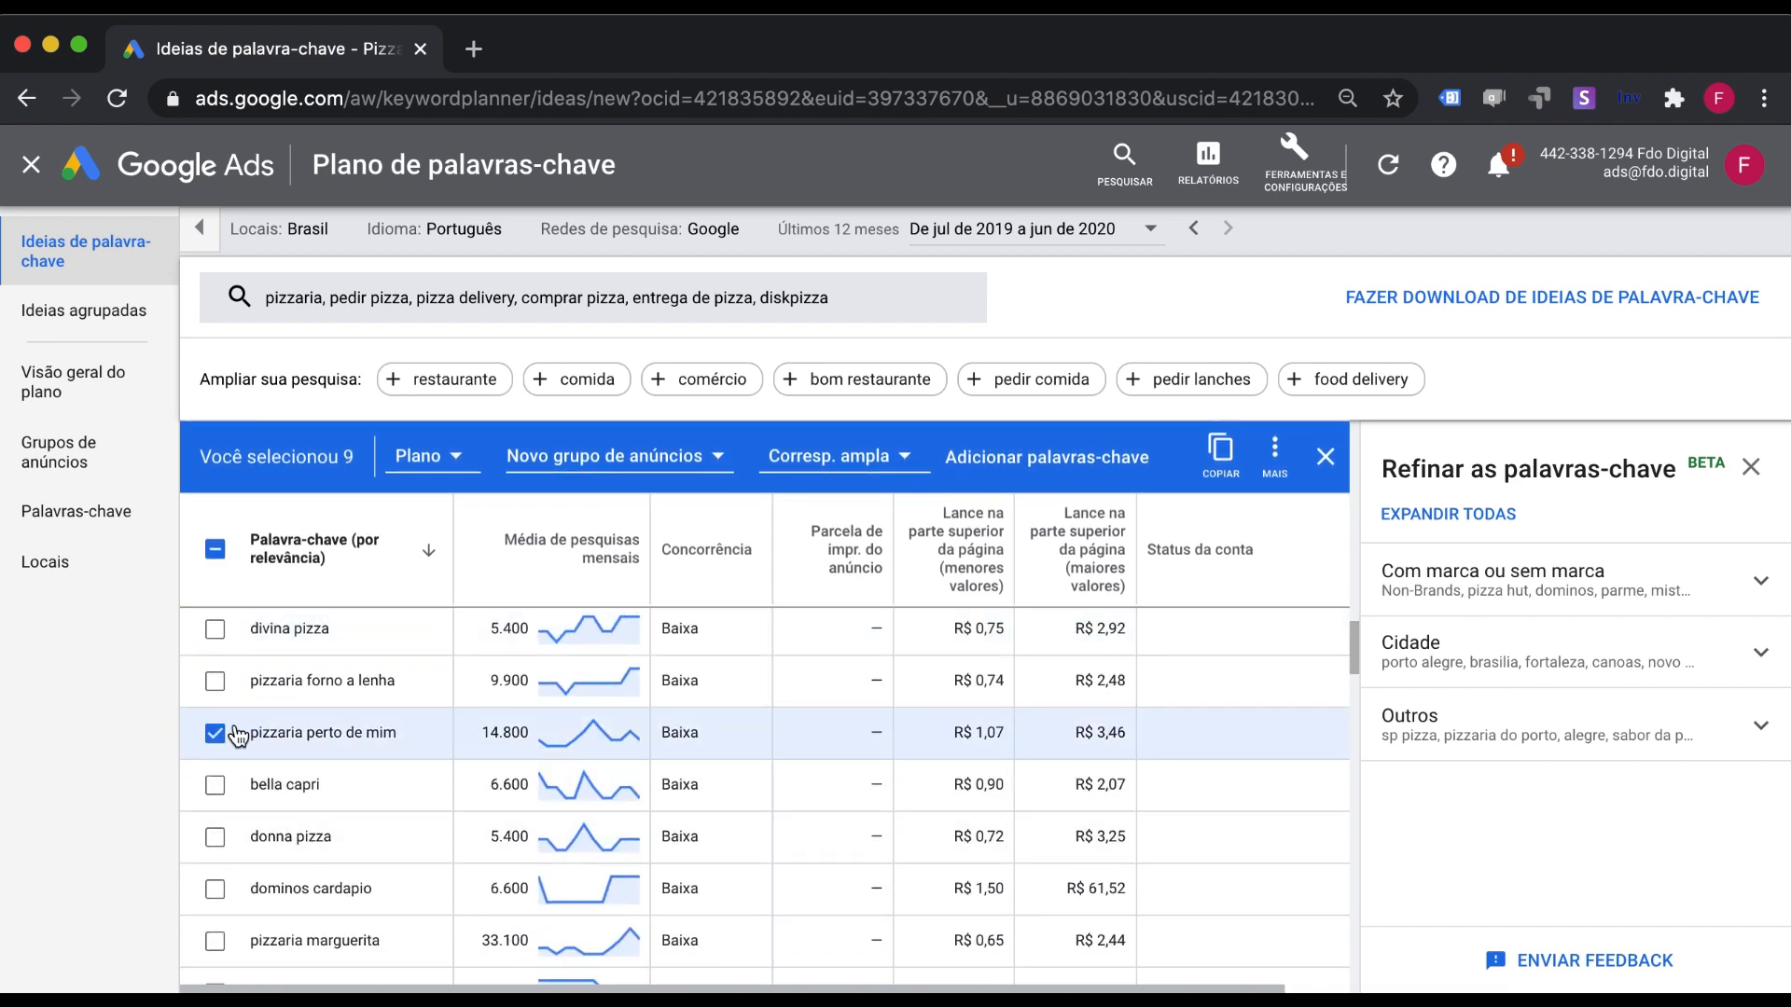
left_click(215, 681)
scroll(330, 775, "down", 2)
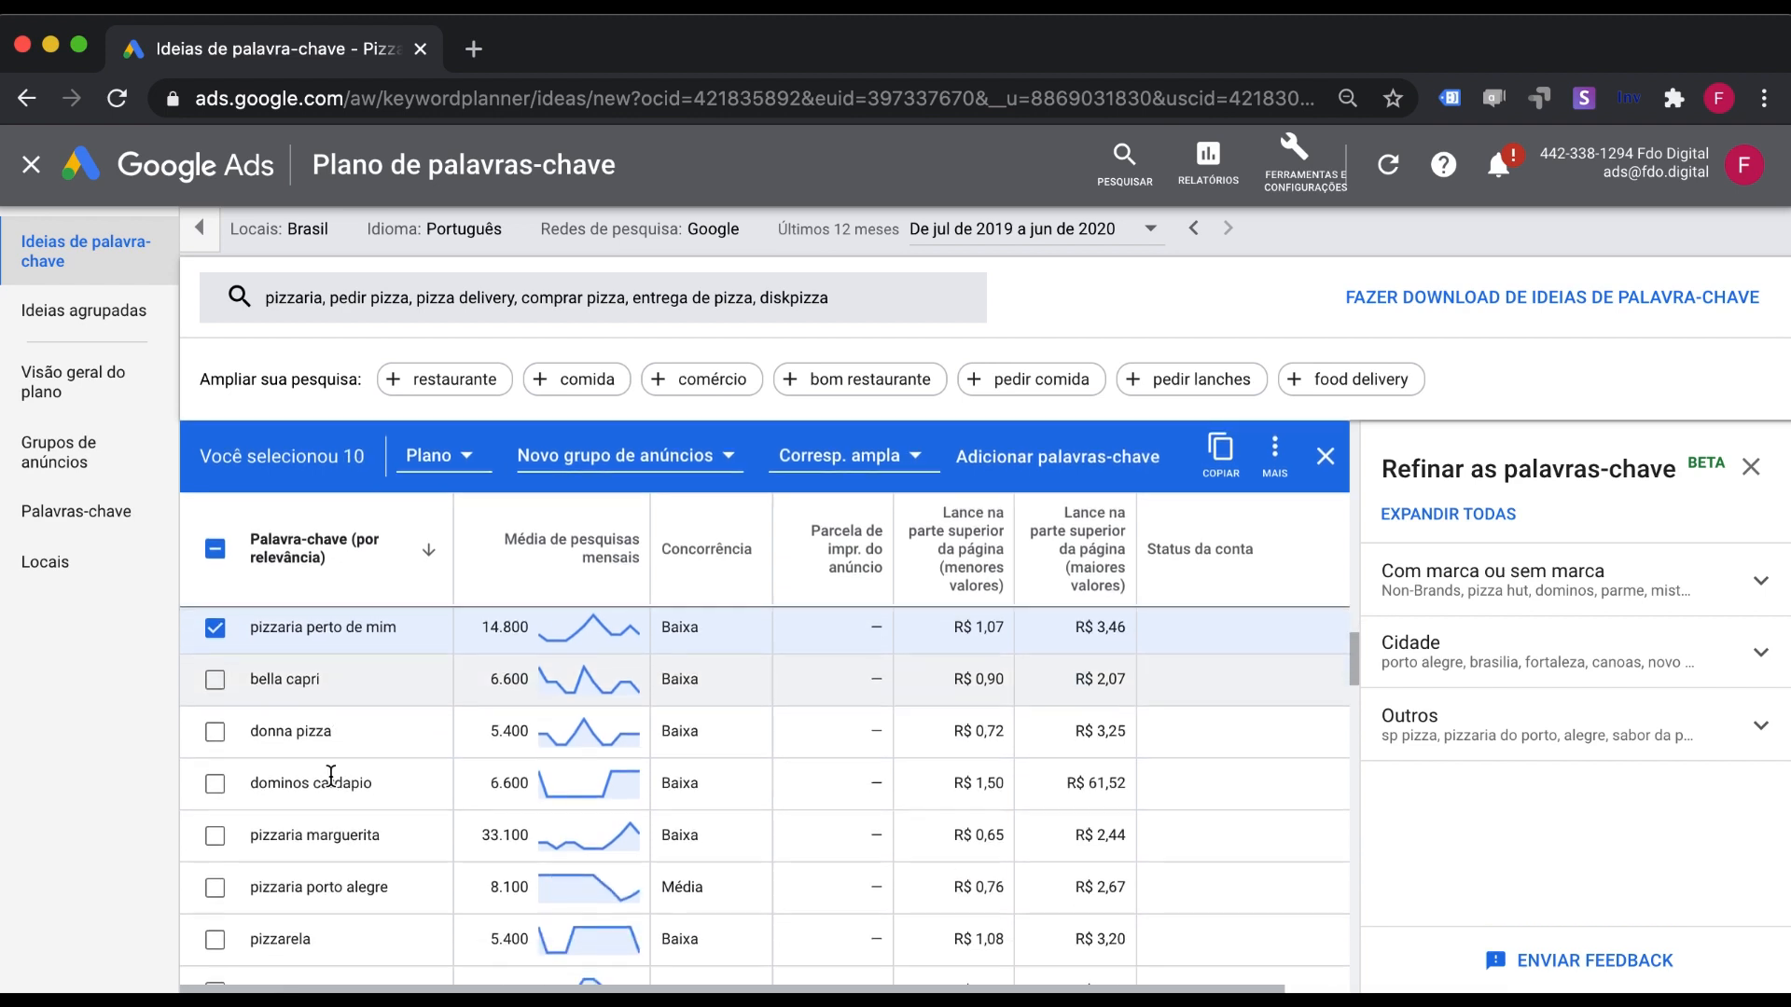
scroll(330, 775, "down", 1)
scroll(323, 910, "down", 2)
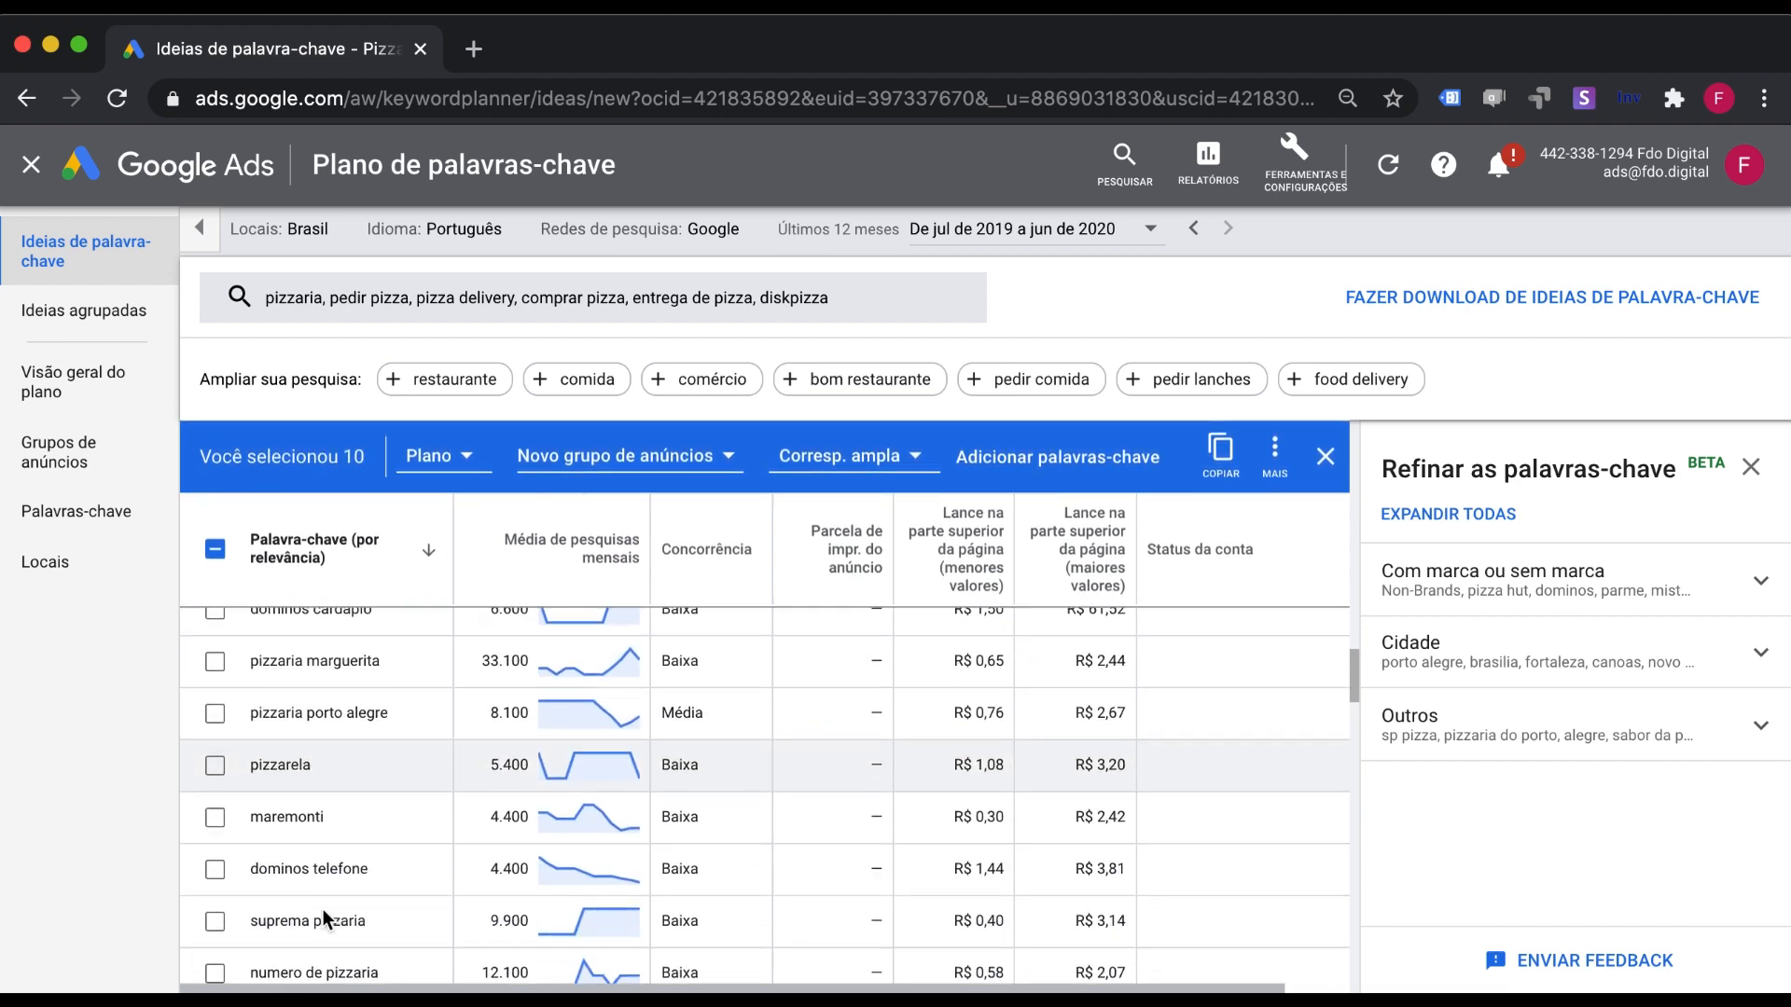
scroll(321, 909, "down", 1)
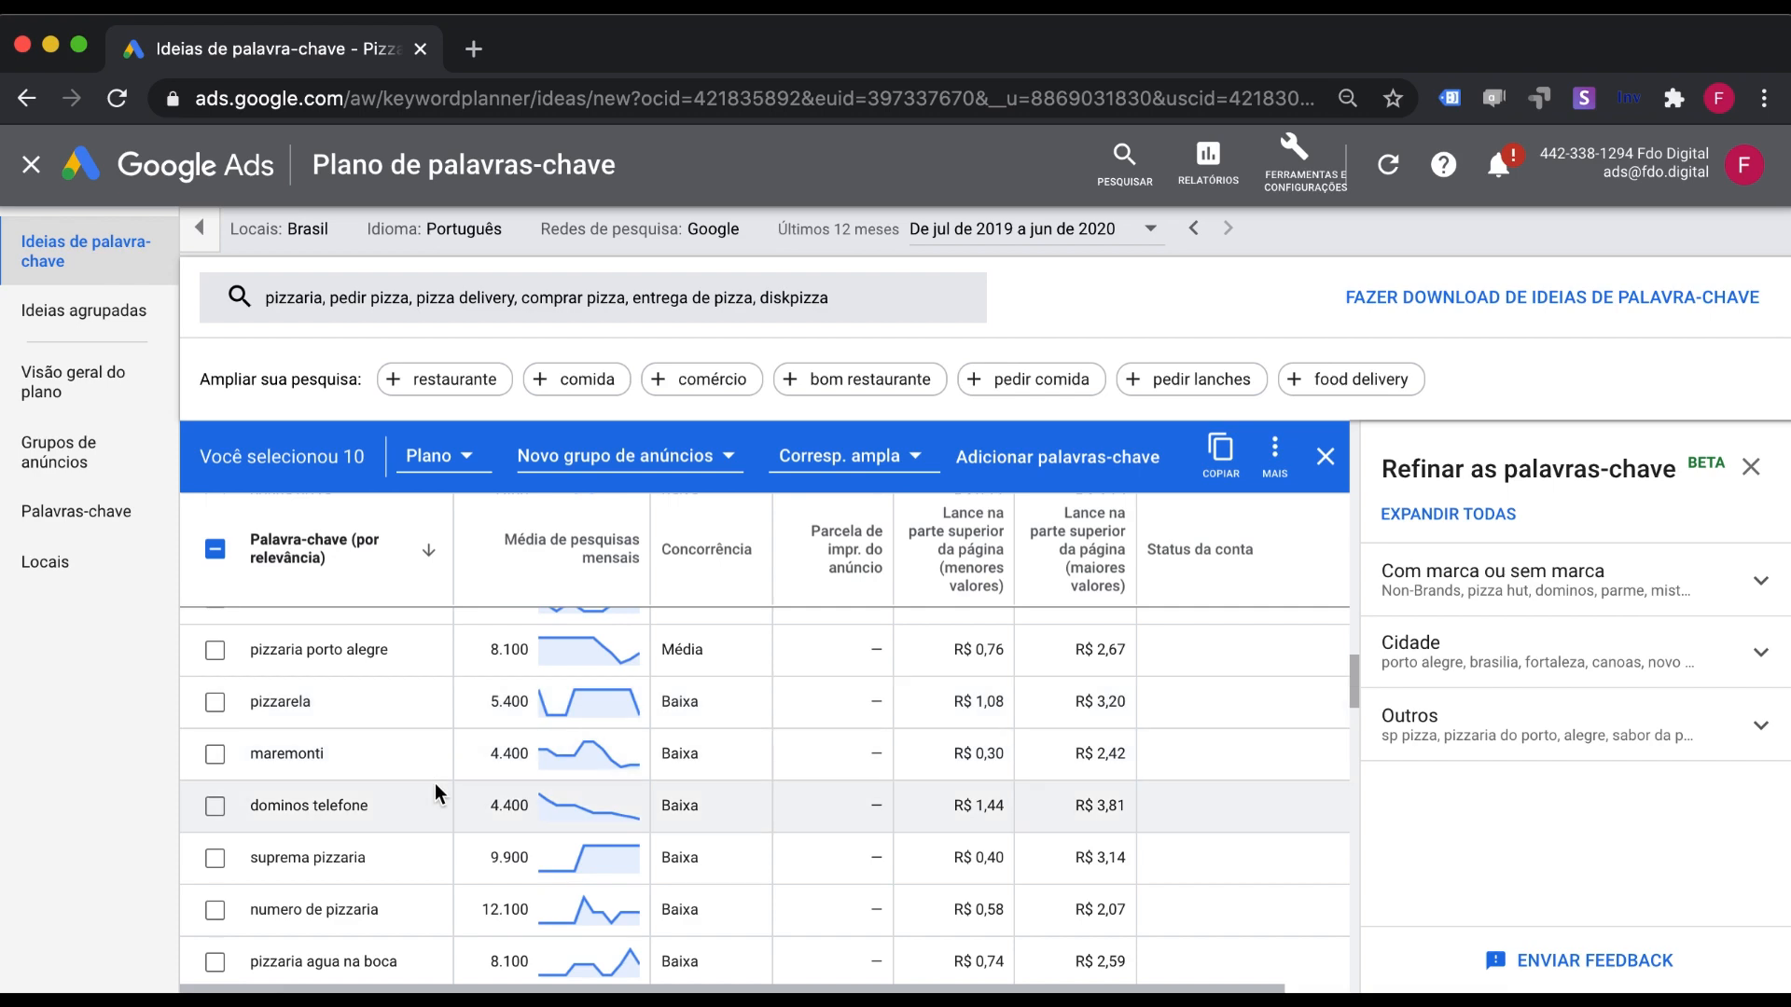
Add the selected keywords to the plan as a new ad group with broad match.
scroll(435, 785, "up", 10)
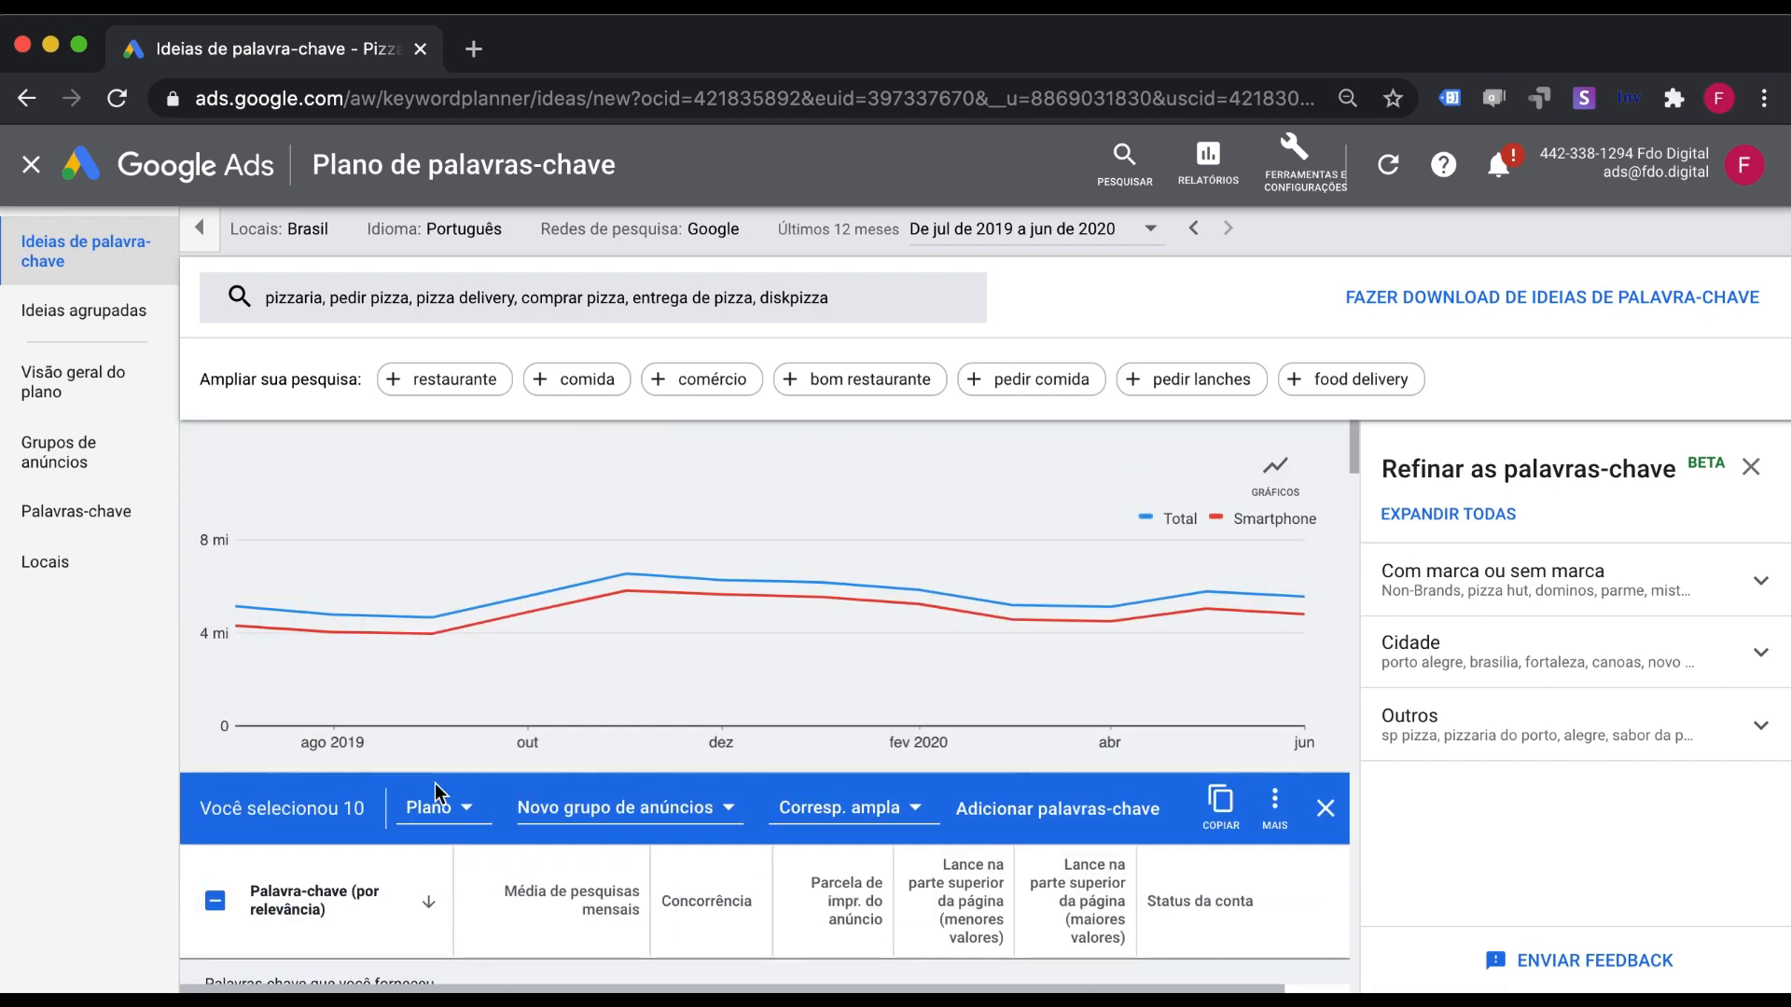
scroll(261, 863, "down", 6)
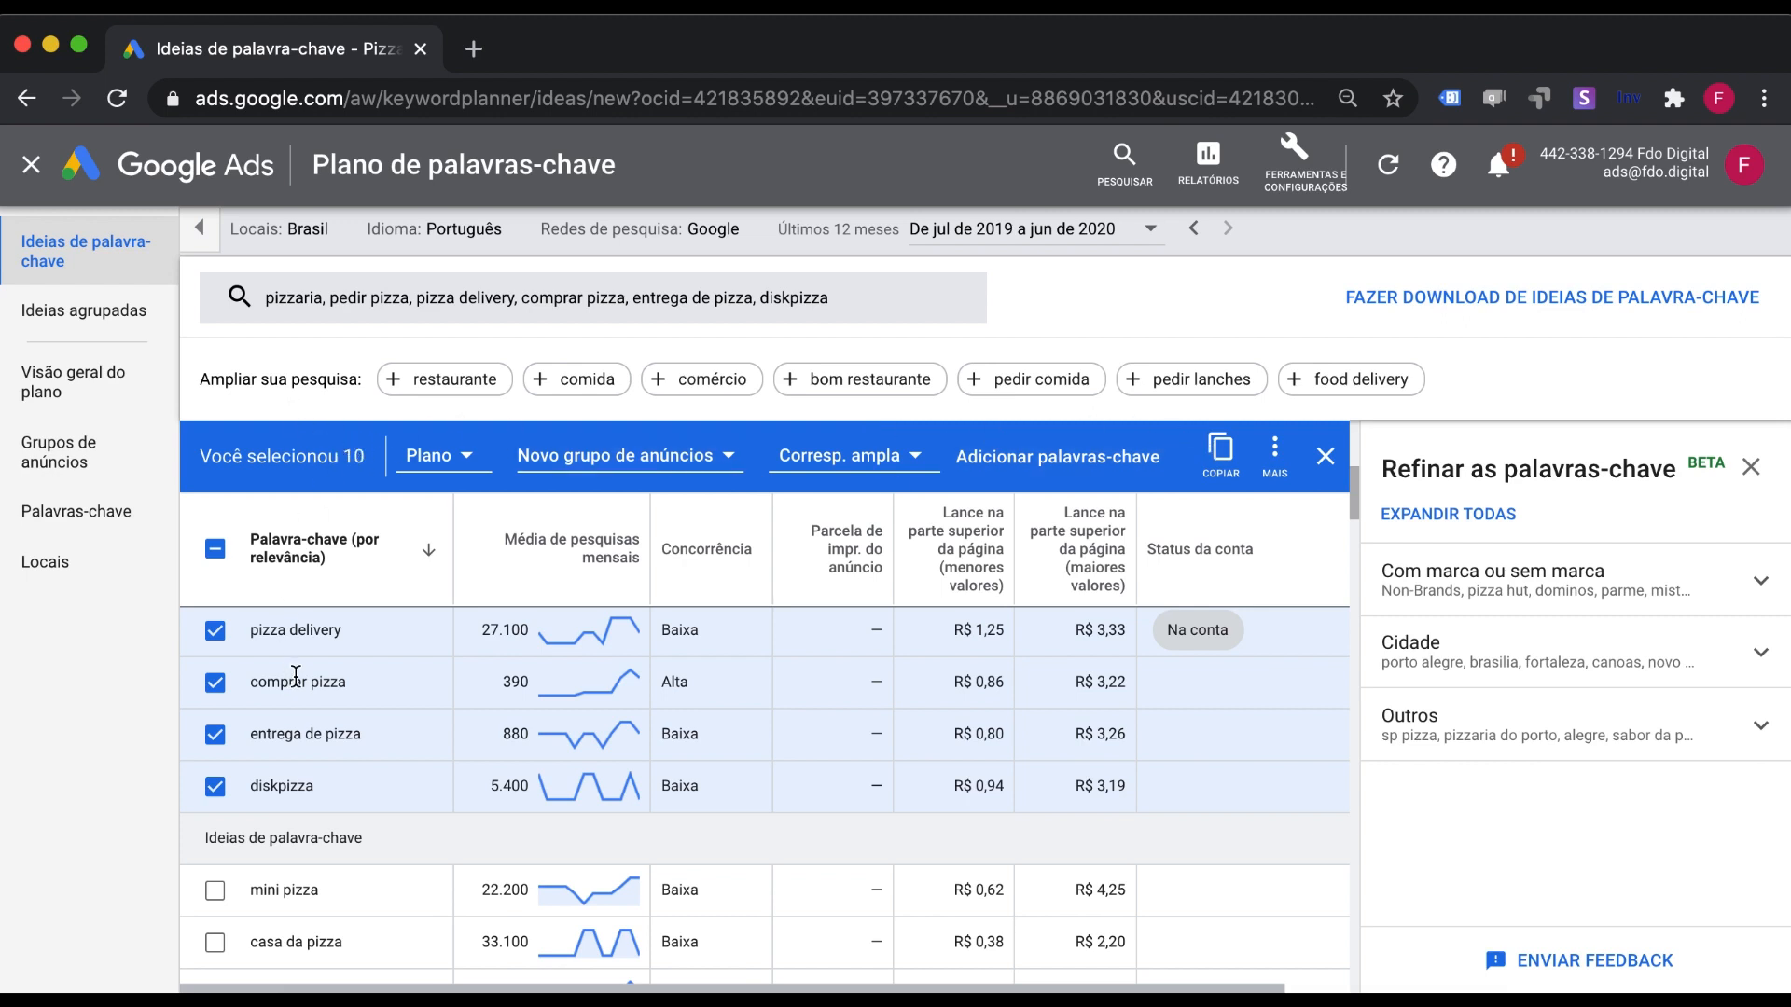
left_click(430, 455)
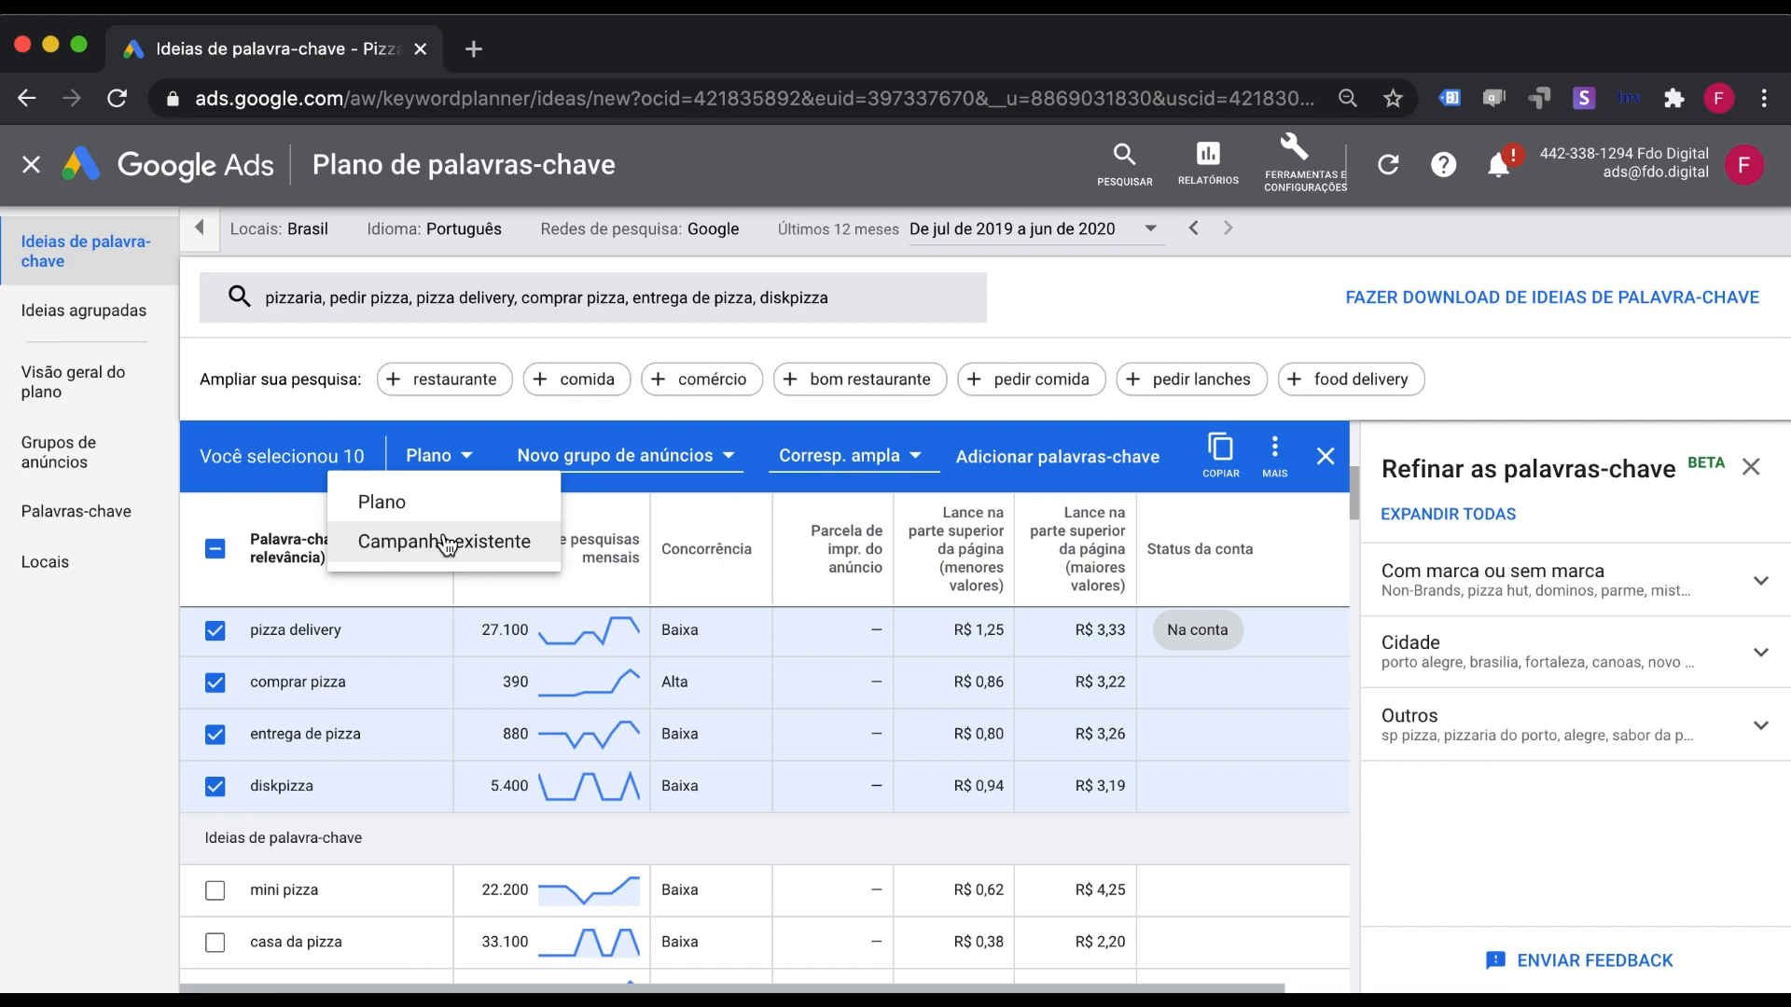
left_click(379, 513)
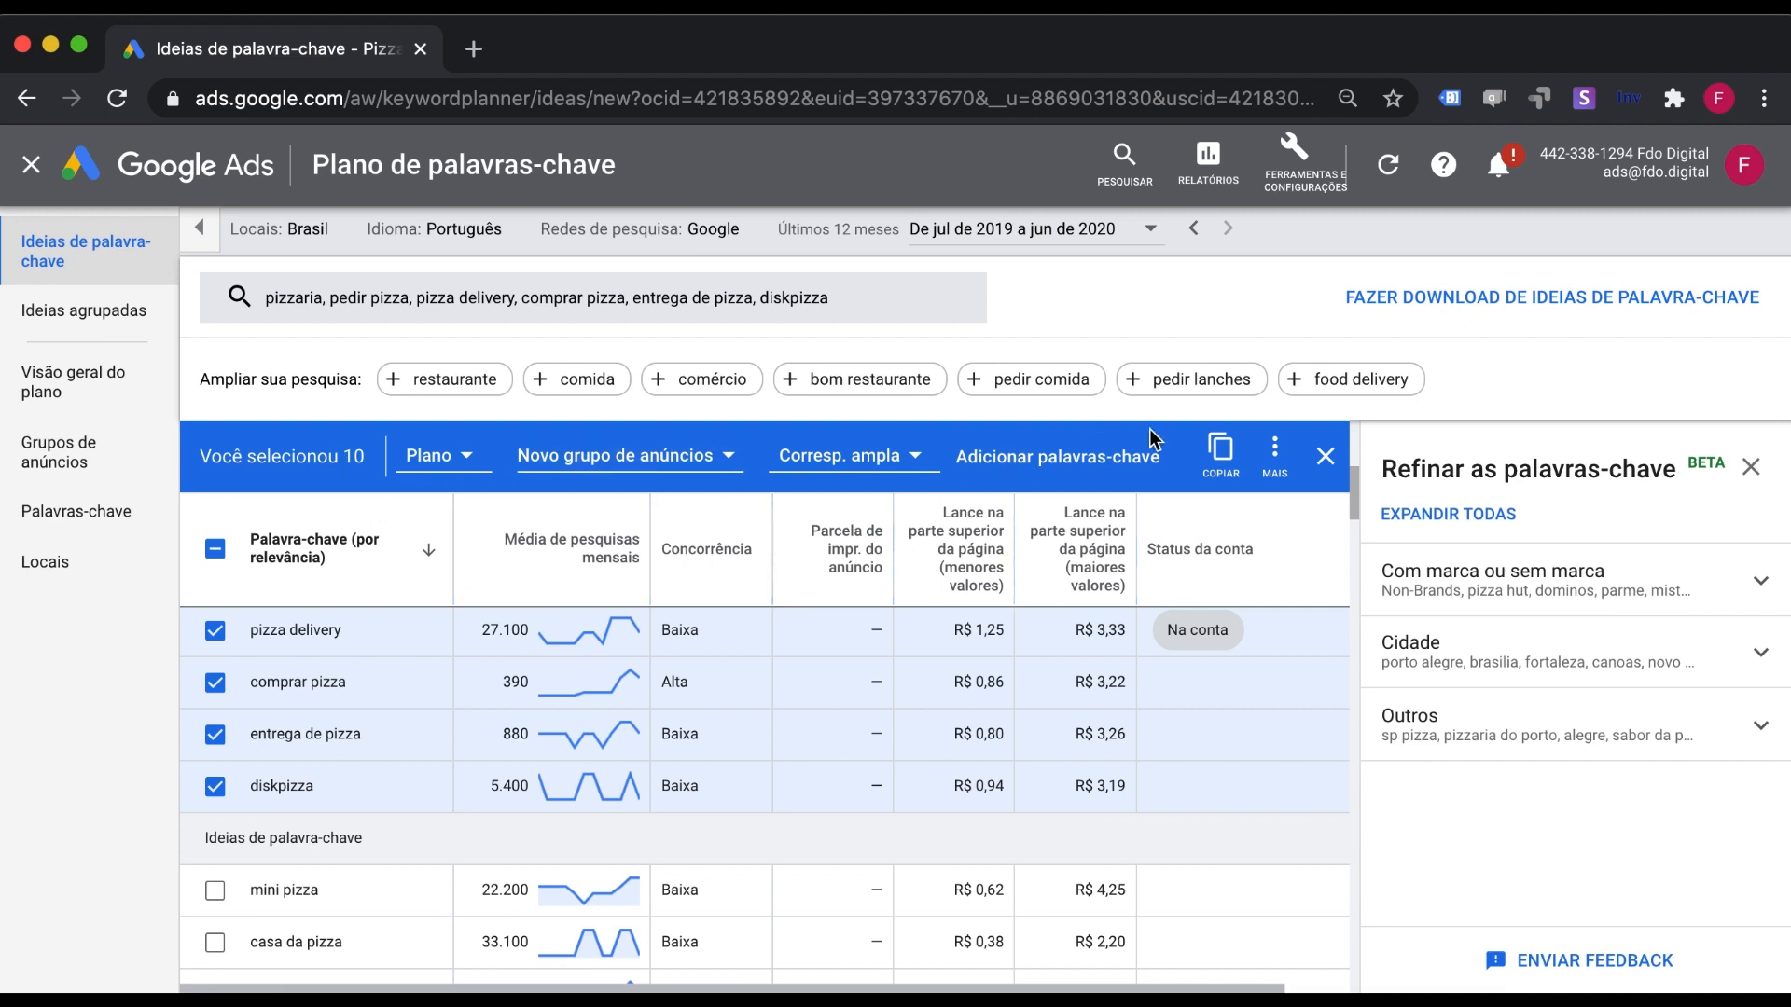
left_click(1032, 467)
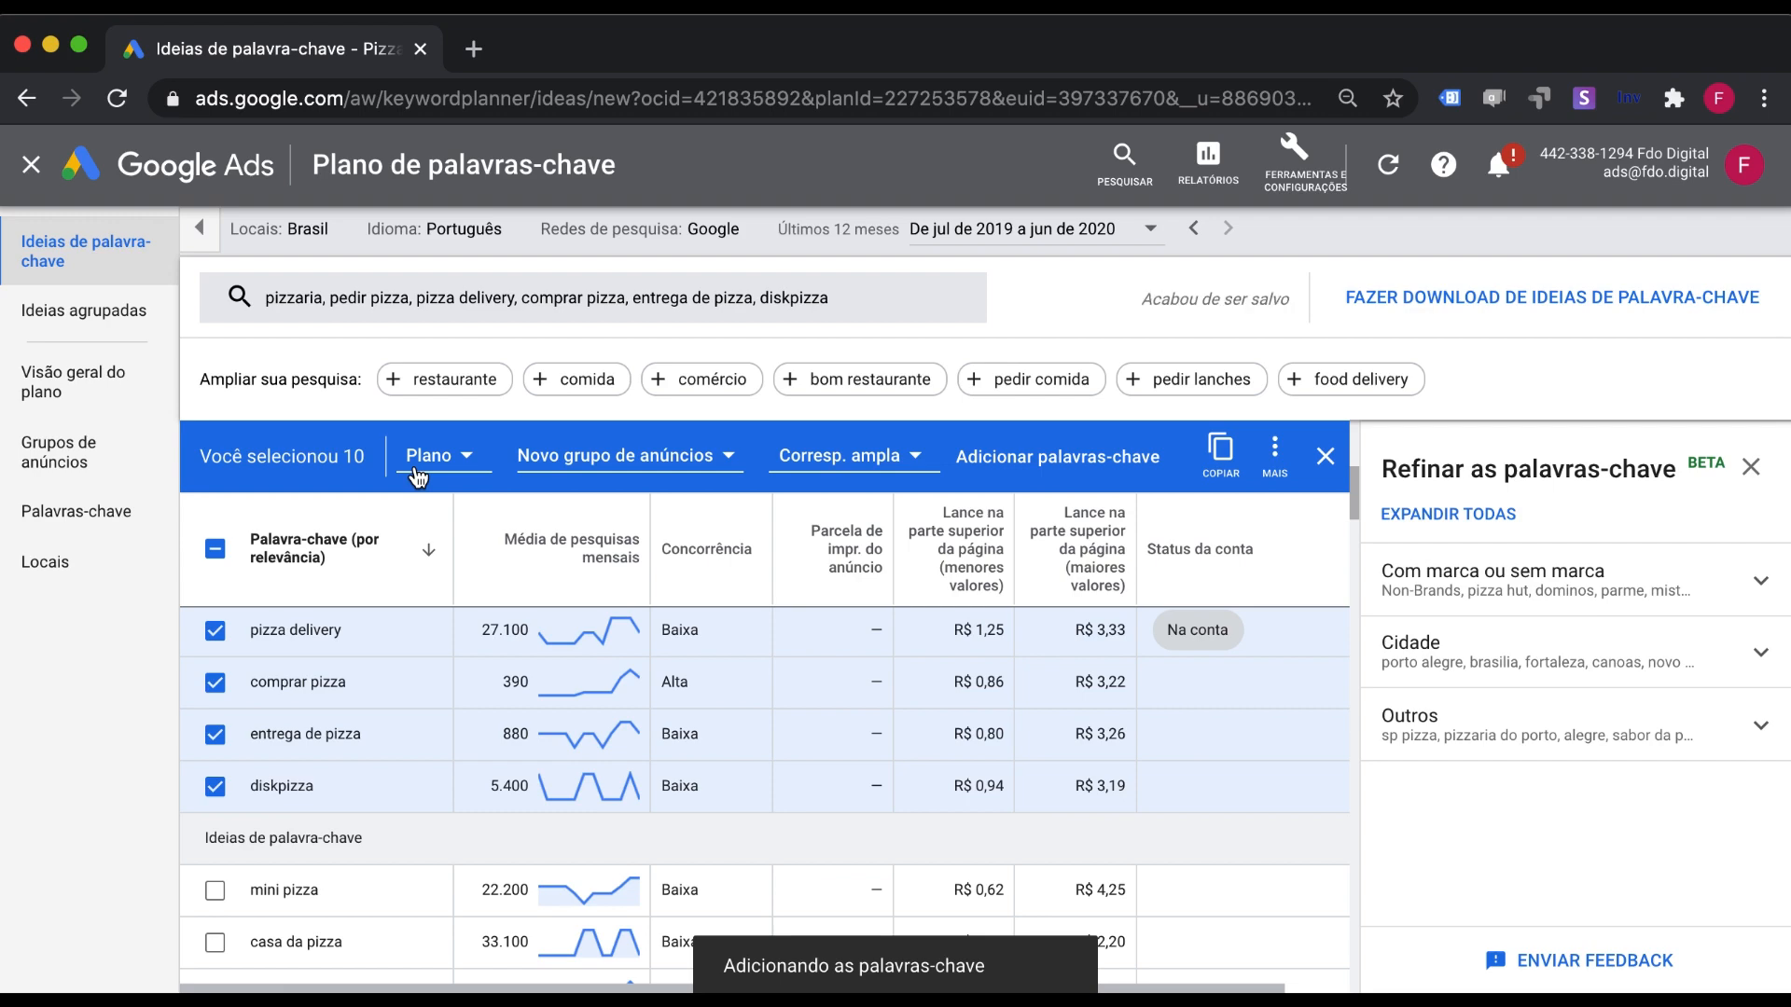
Open the plan overview and dismiss the notice about forecasts reflecting market changes.
left_click(56, 378)
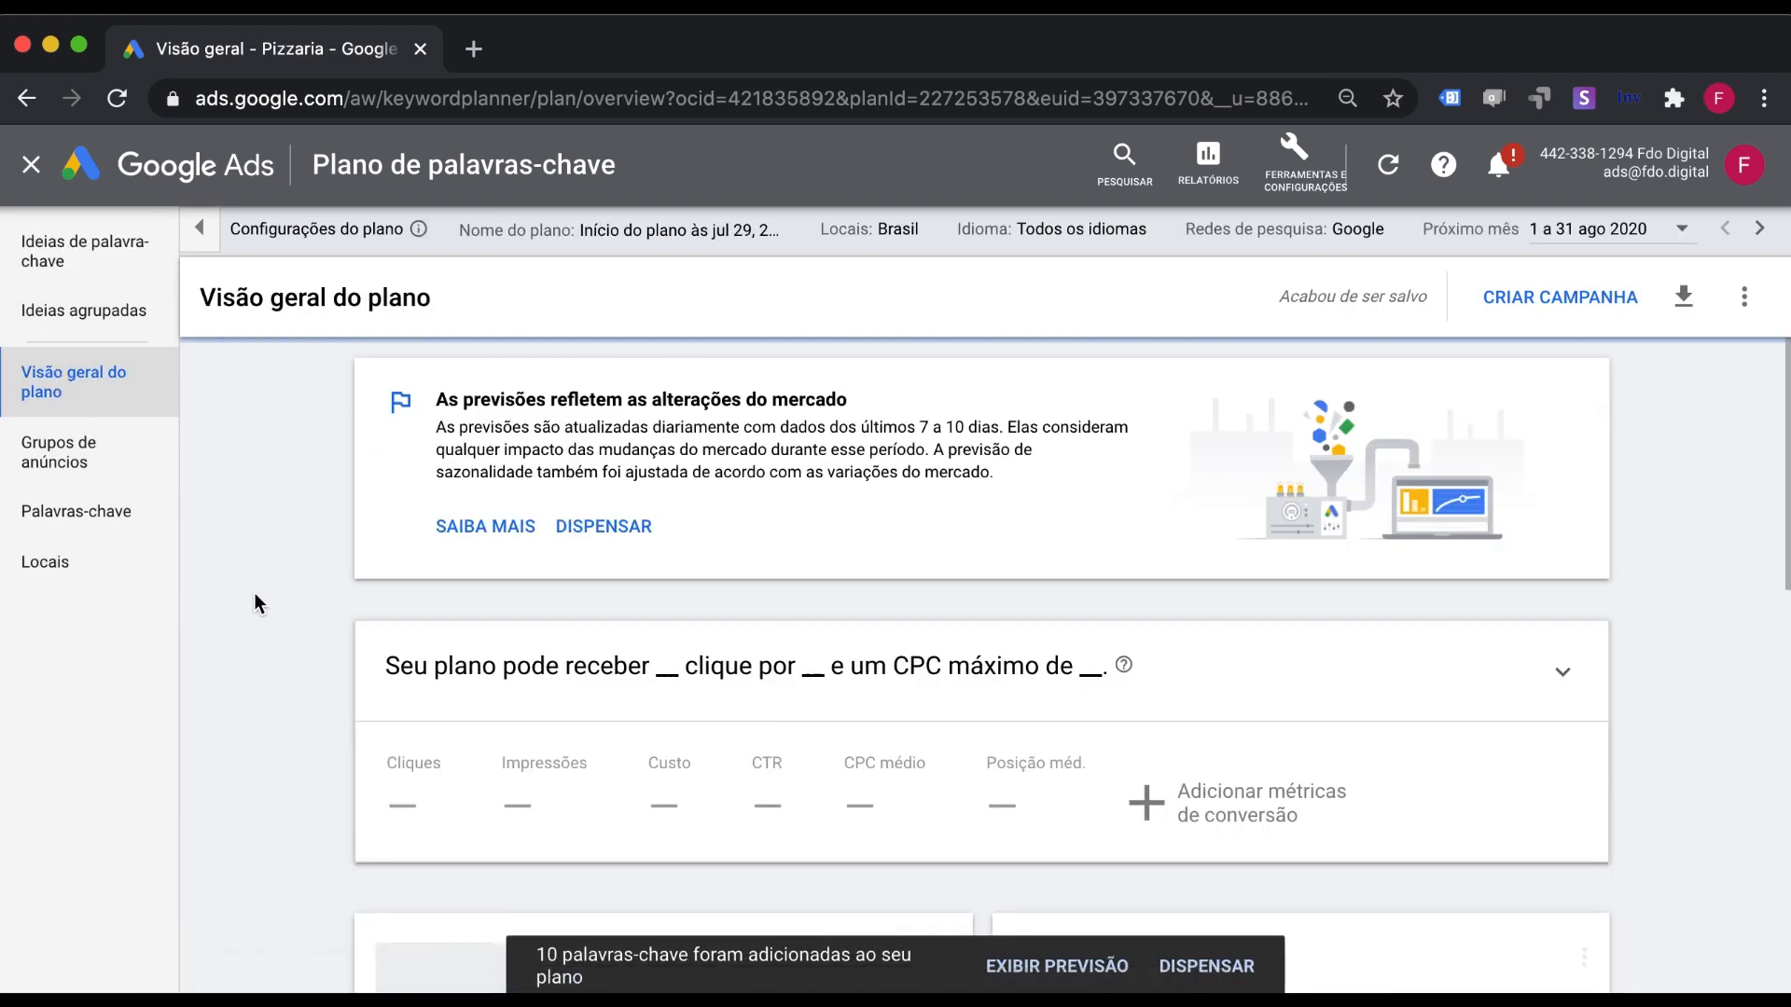
scroll(254, 592, "down", 4)
scroll(254, 591, "down", 2)
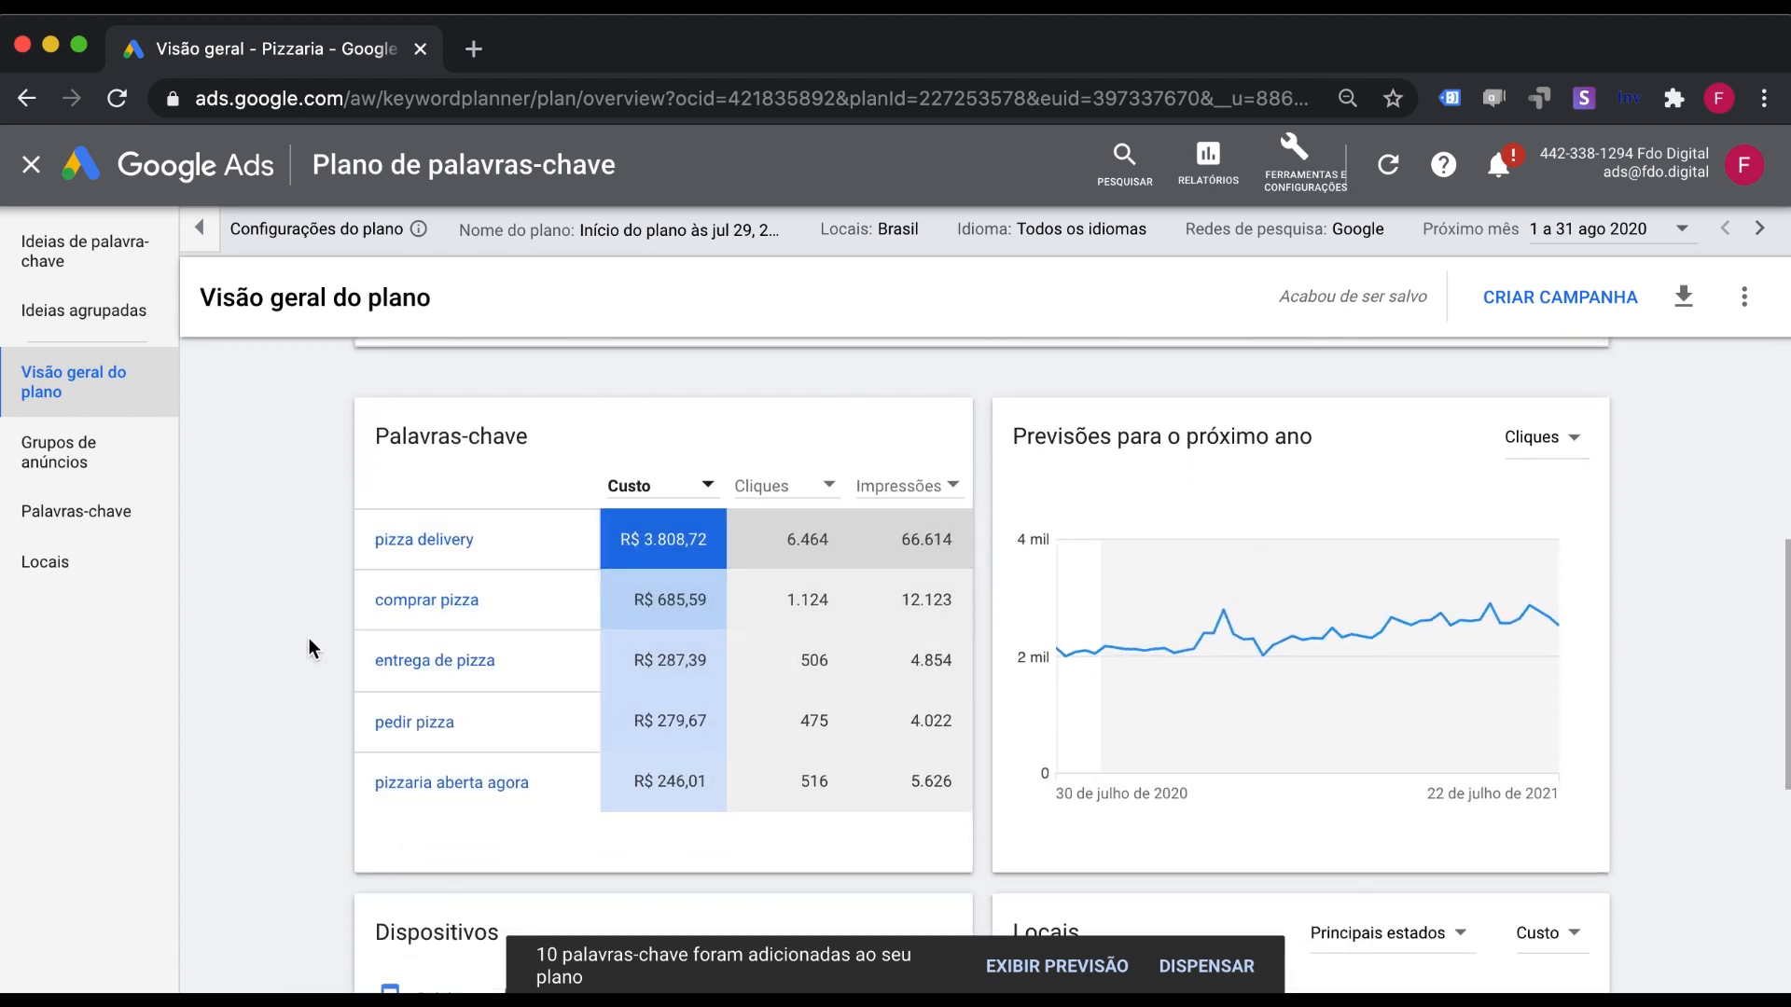
scroll(289, 616, "up", 6)
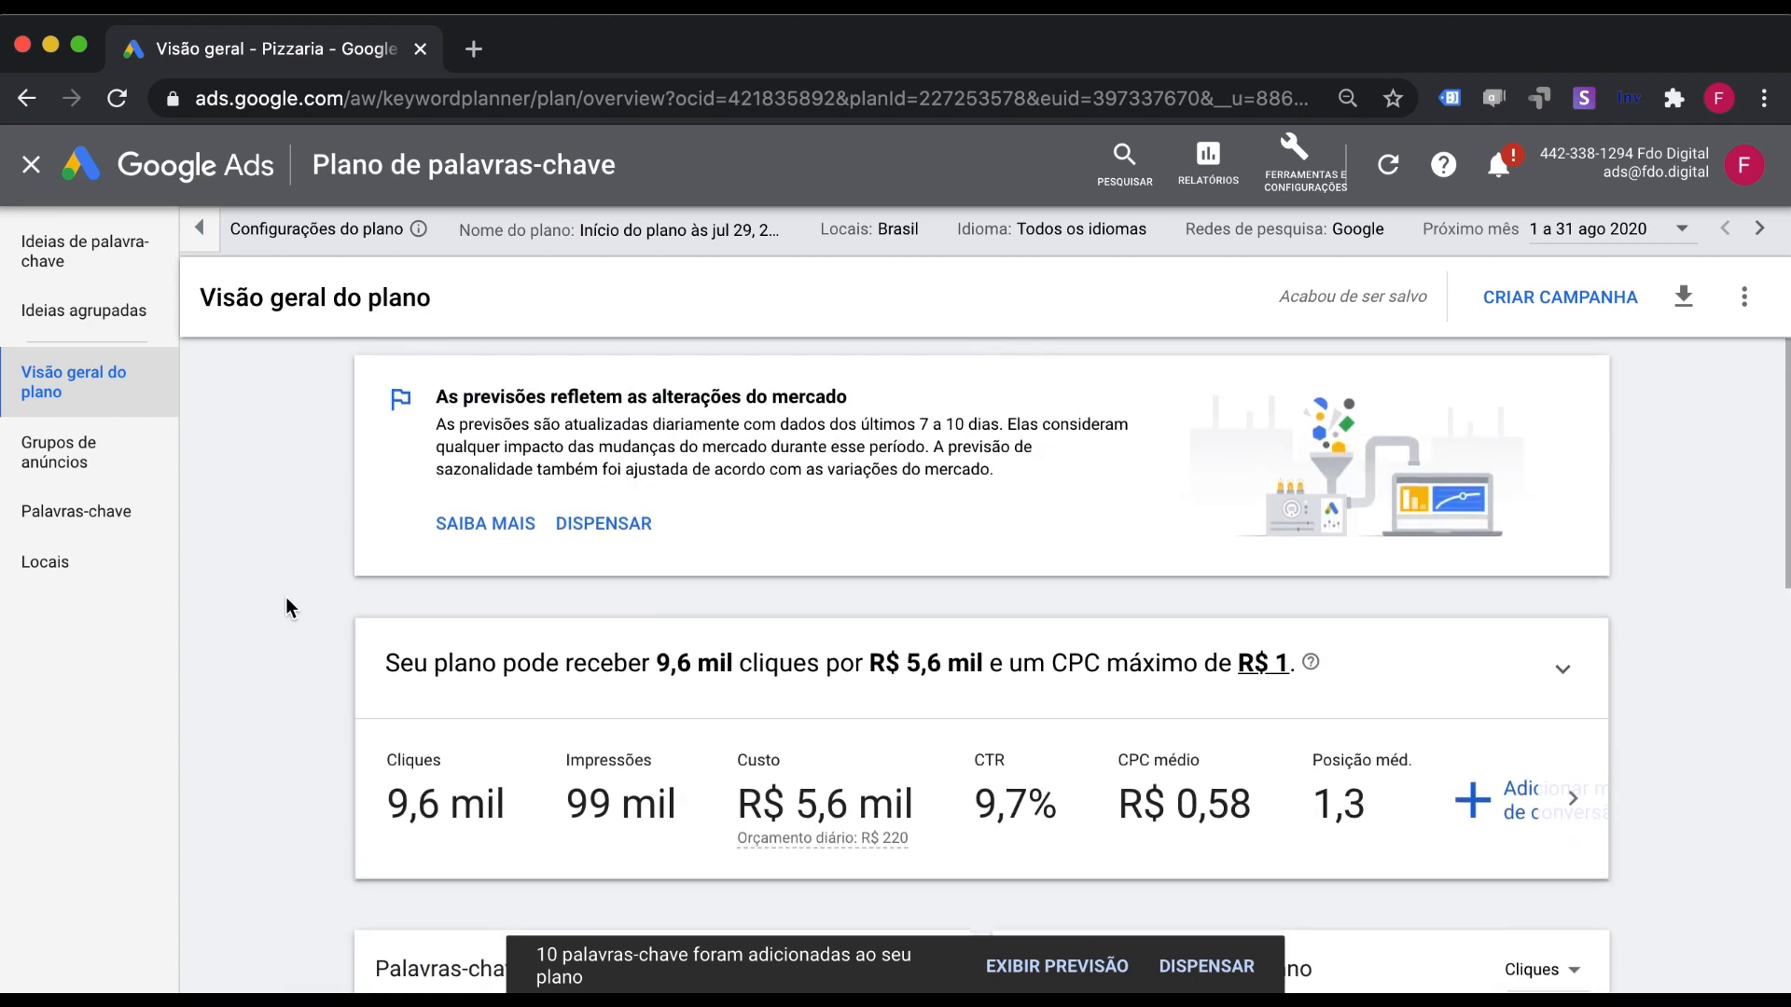
scroll(286, 607, "down", 2)
left_click(603, 420)
Review the plan's forecast metrics, cost per keyword, next-year forecast, devices and locations.
scroll(328, 680, "down", 1)
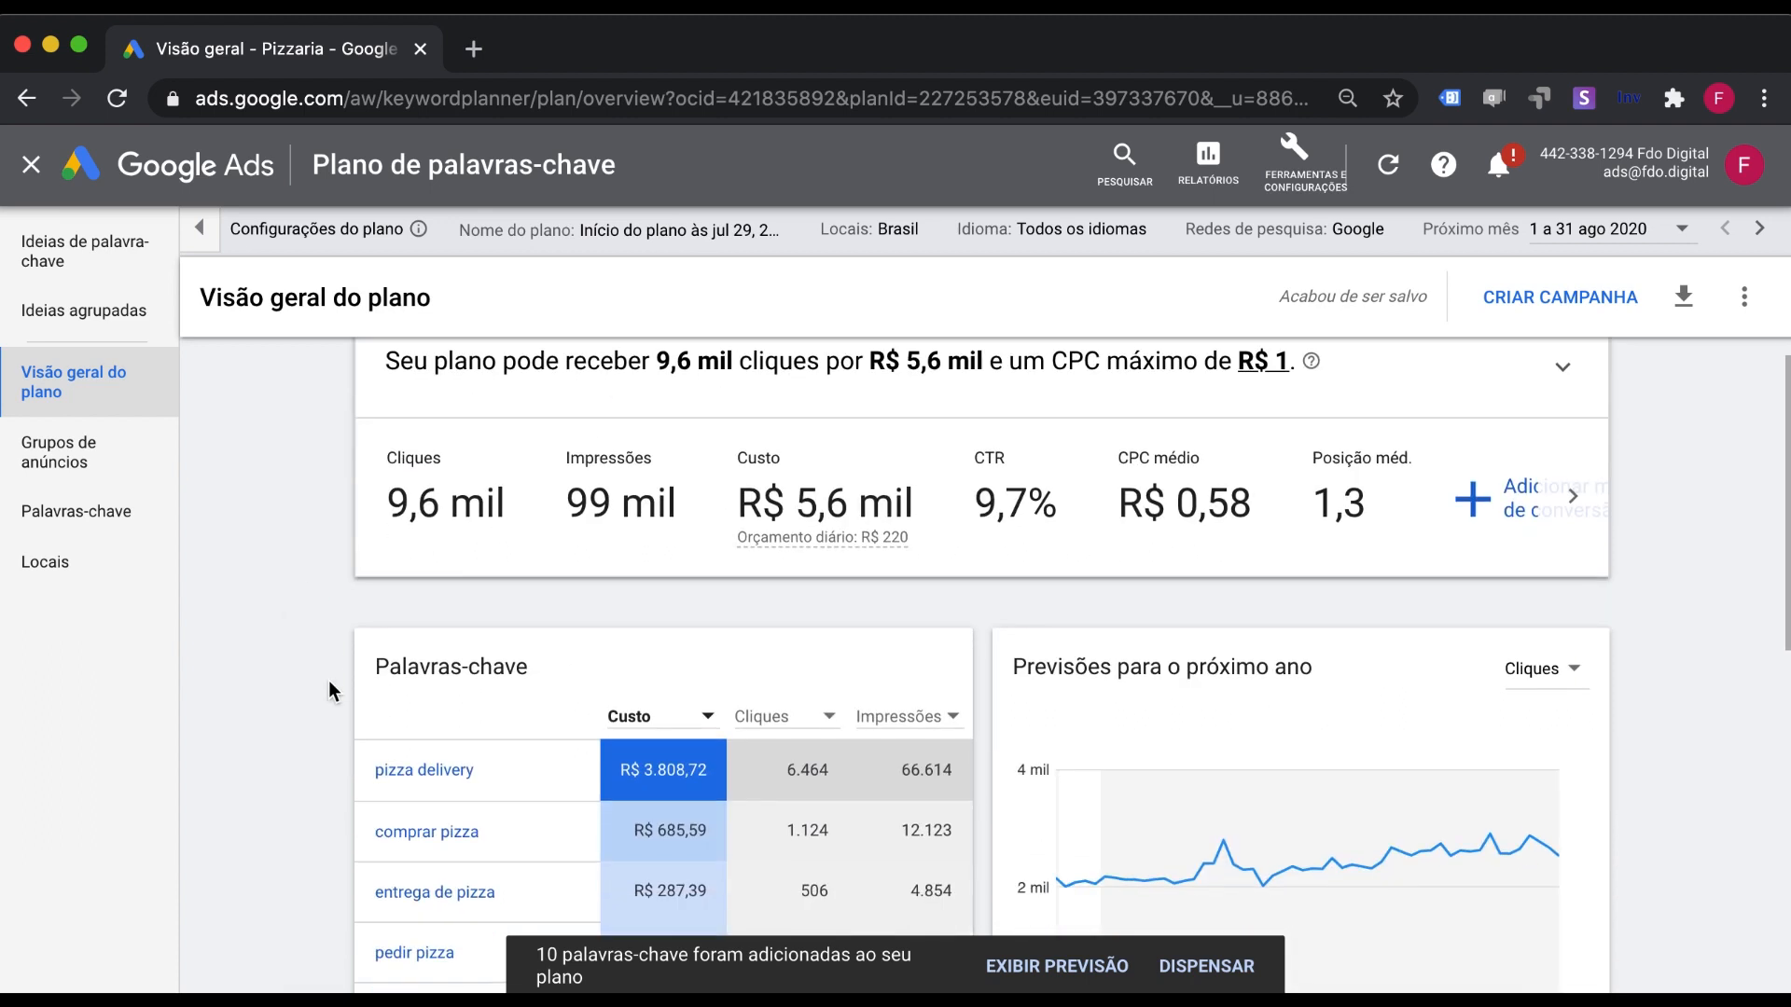
scroll(329, 680, "up", 1)
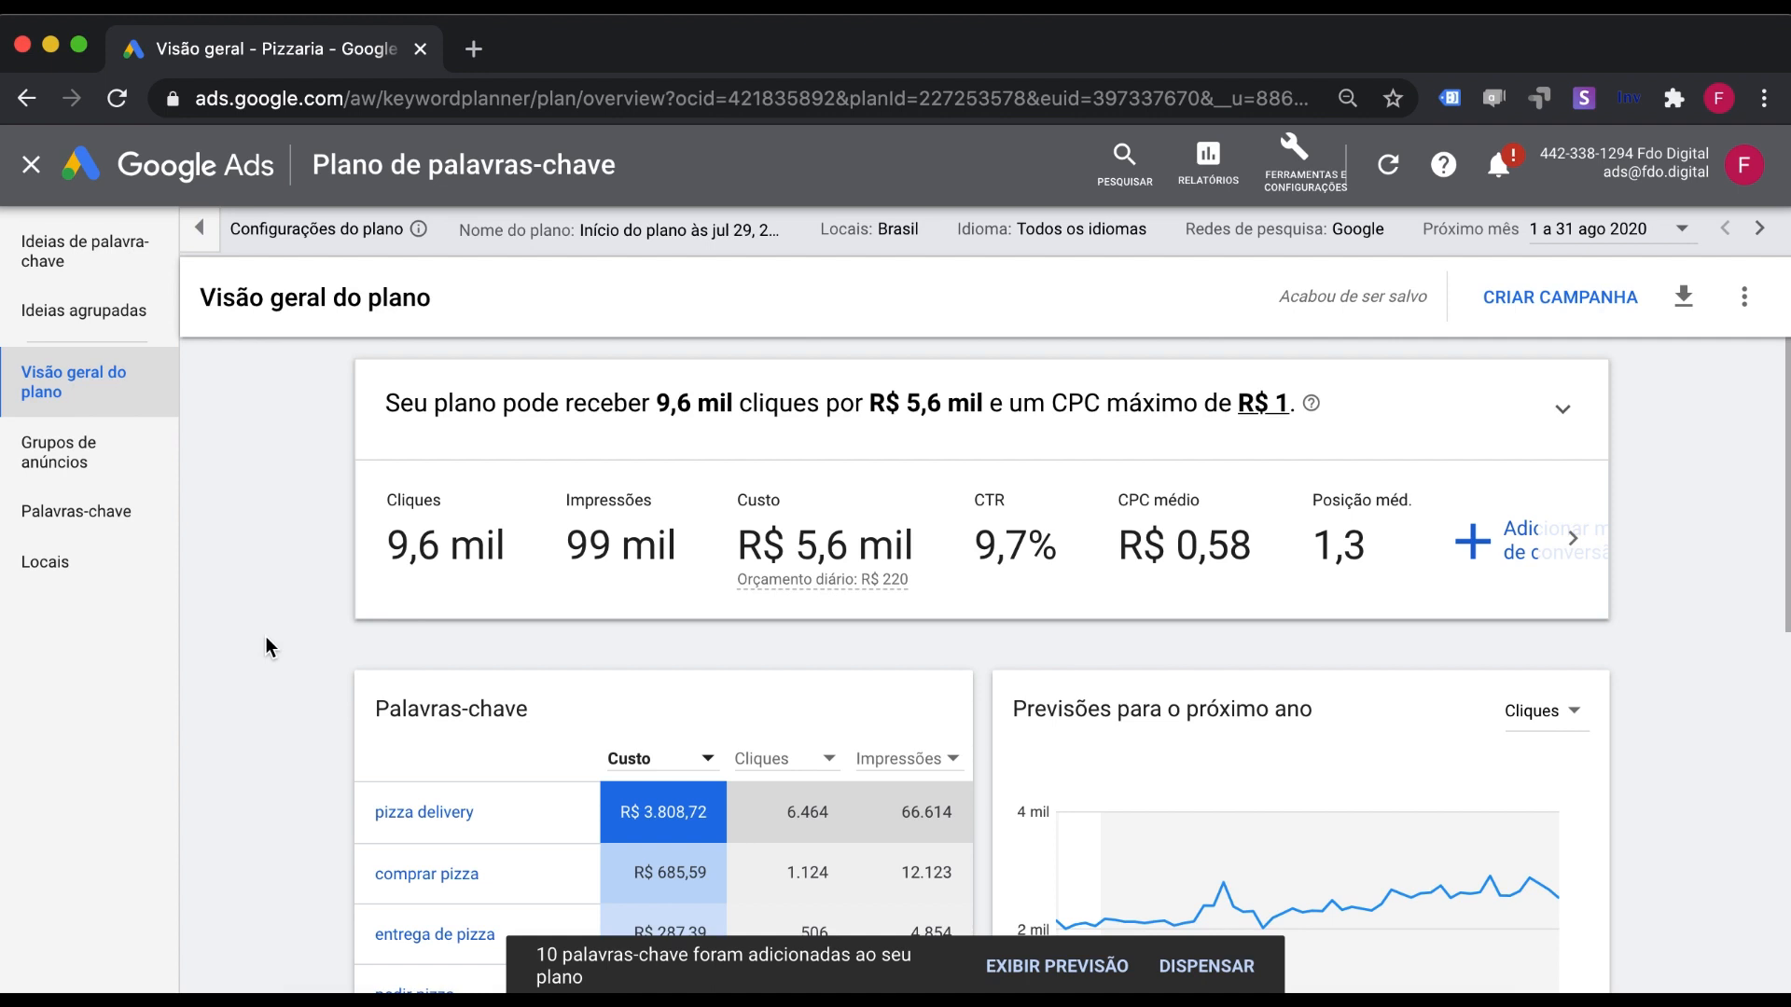
scroll(266, 636, "down", 3)
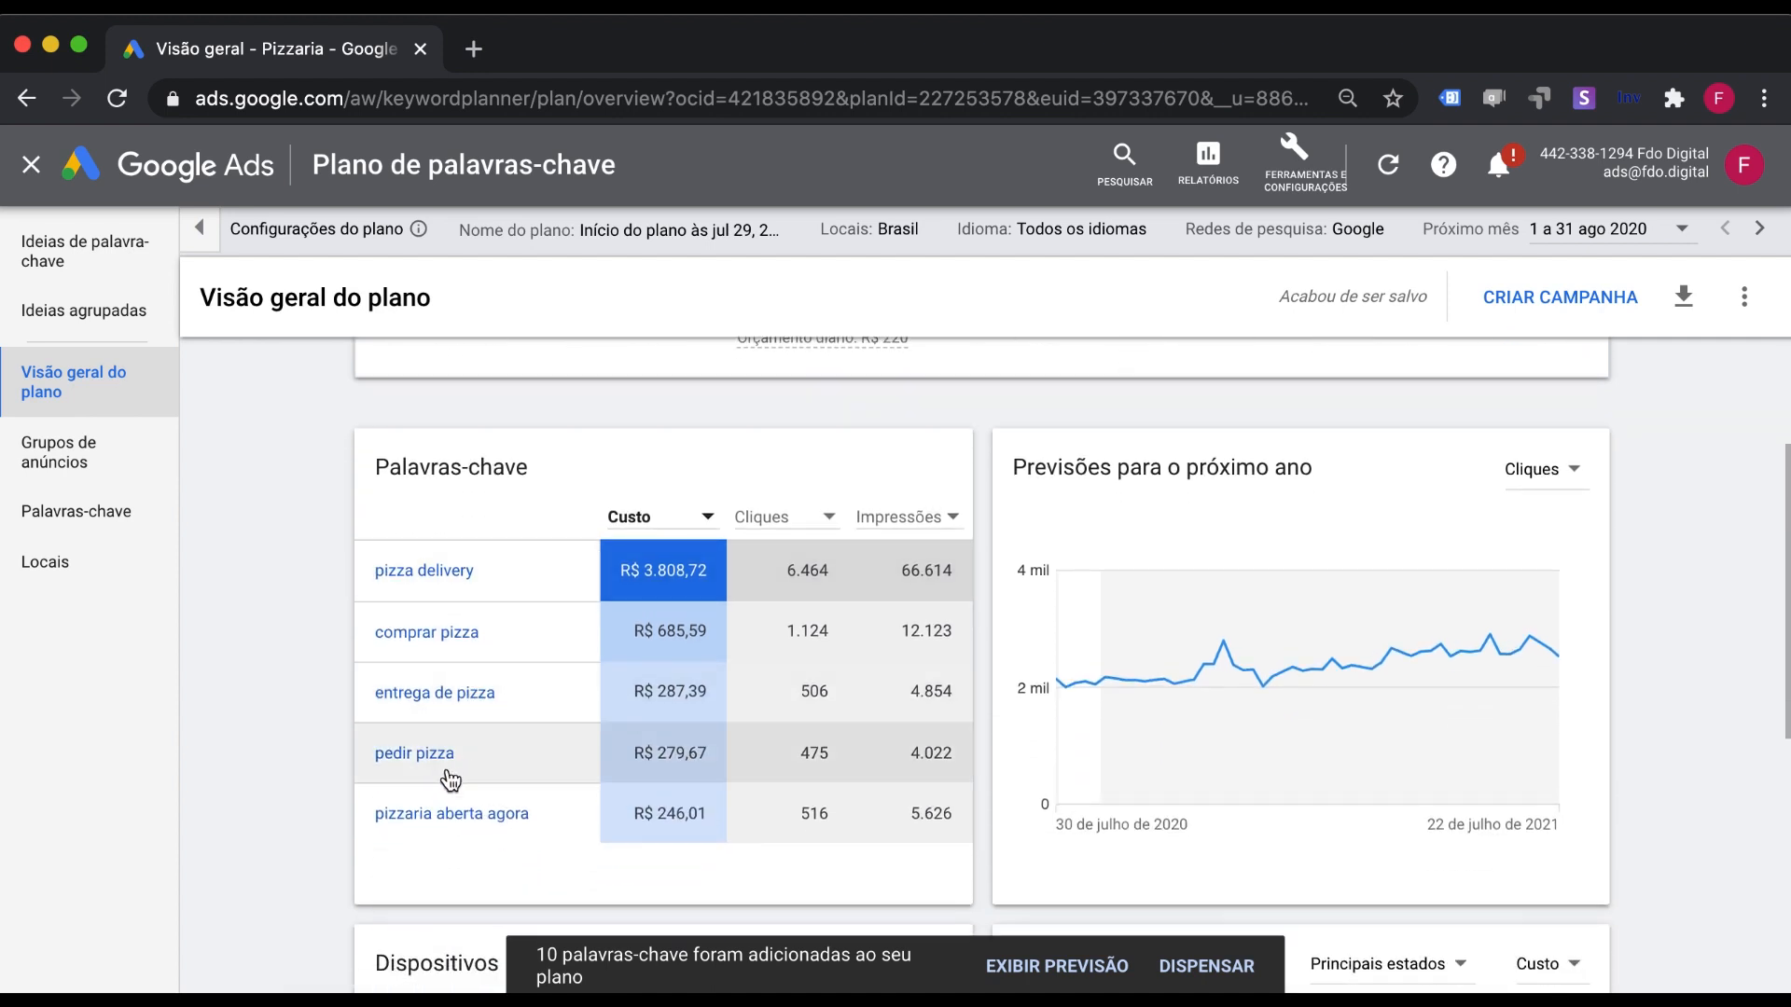
scroll(298, 714, "up", 3)
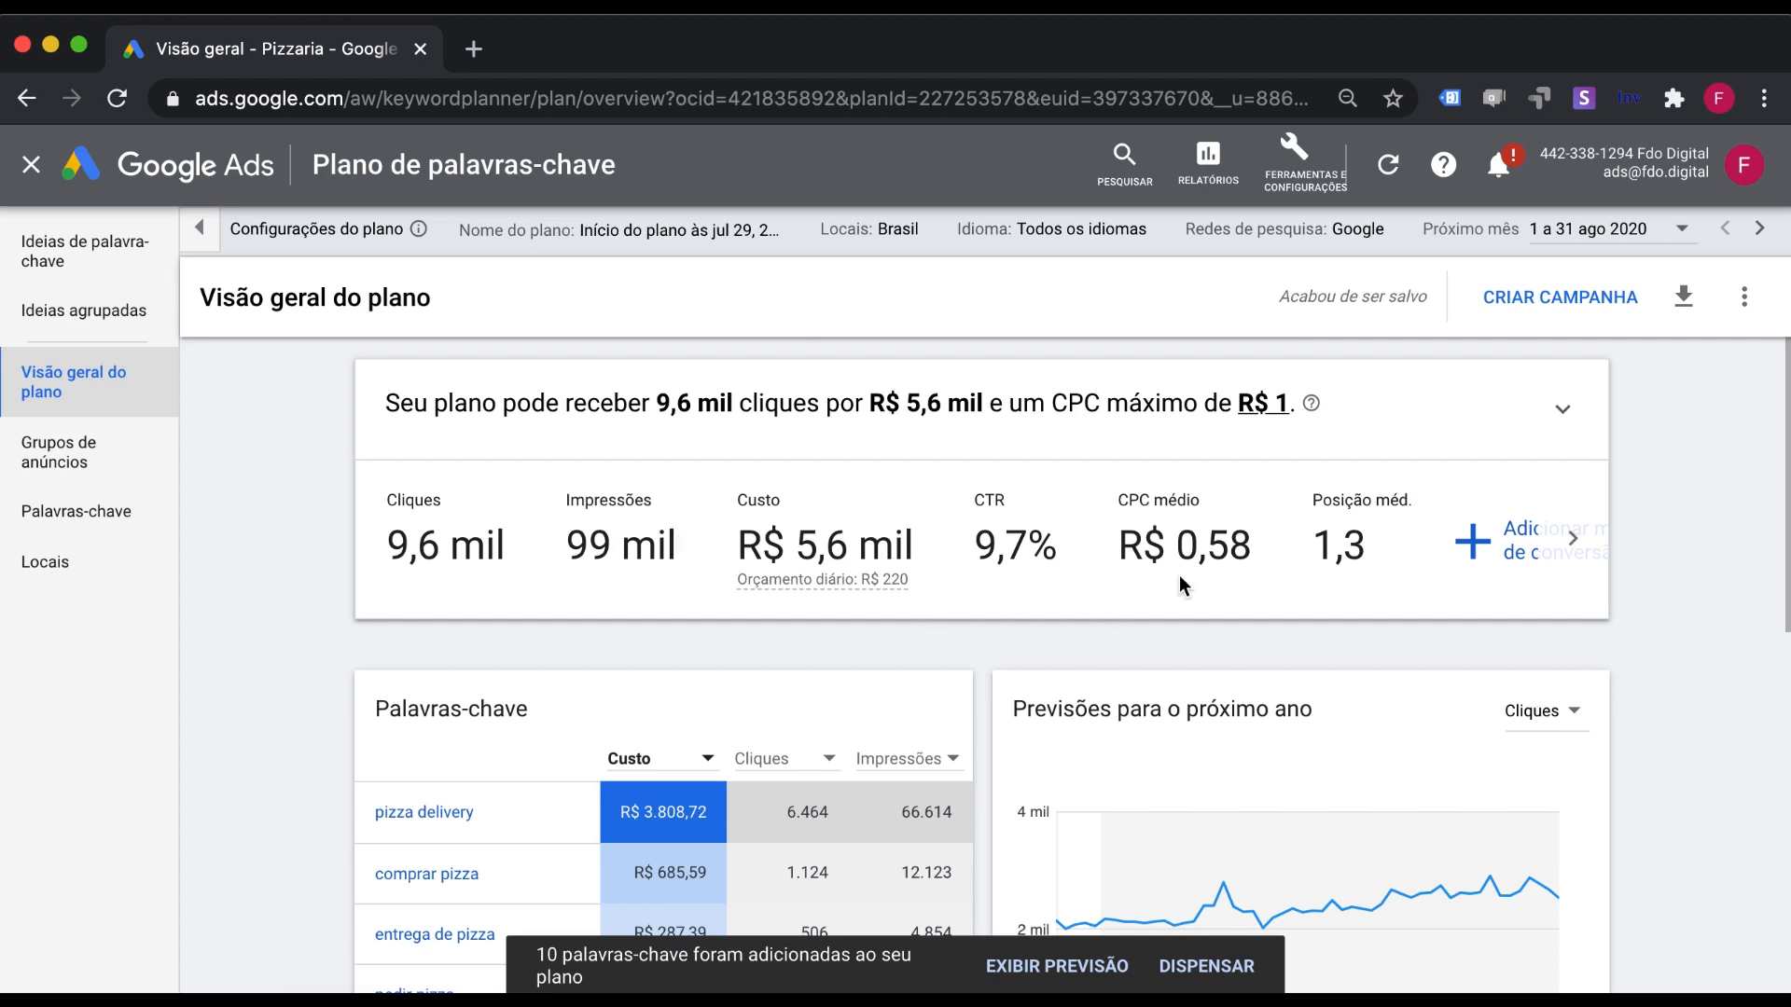
scroll(1179, 574, "down", 4)
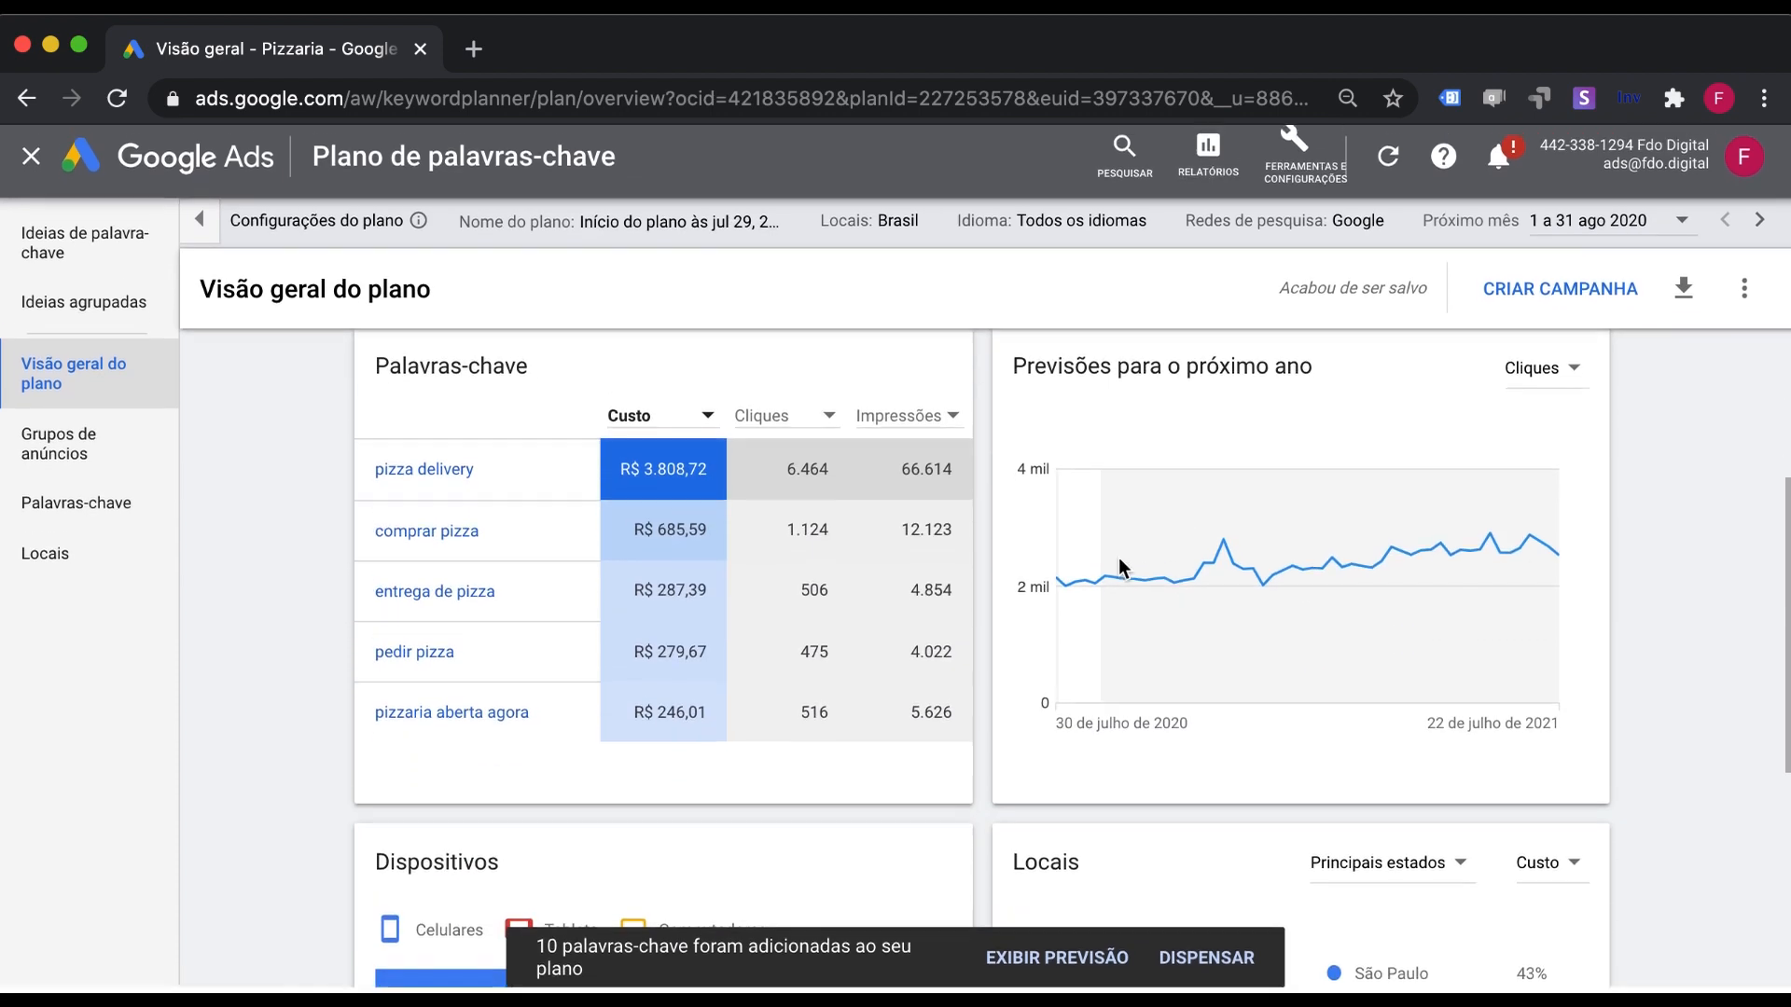
scroll(358, 690, "down", 3)
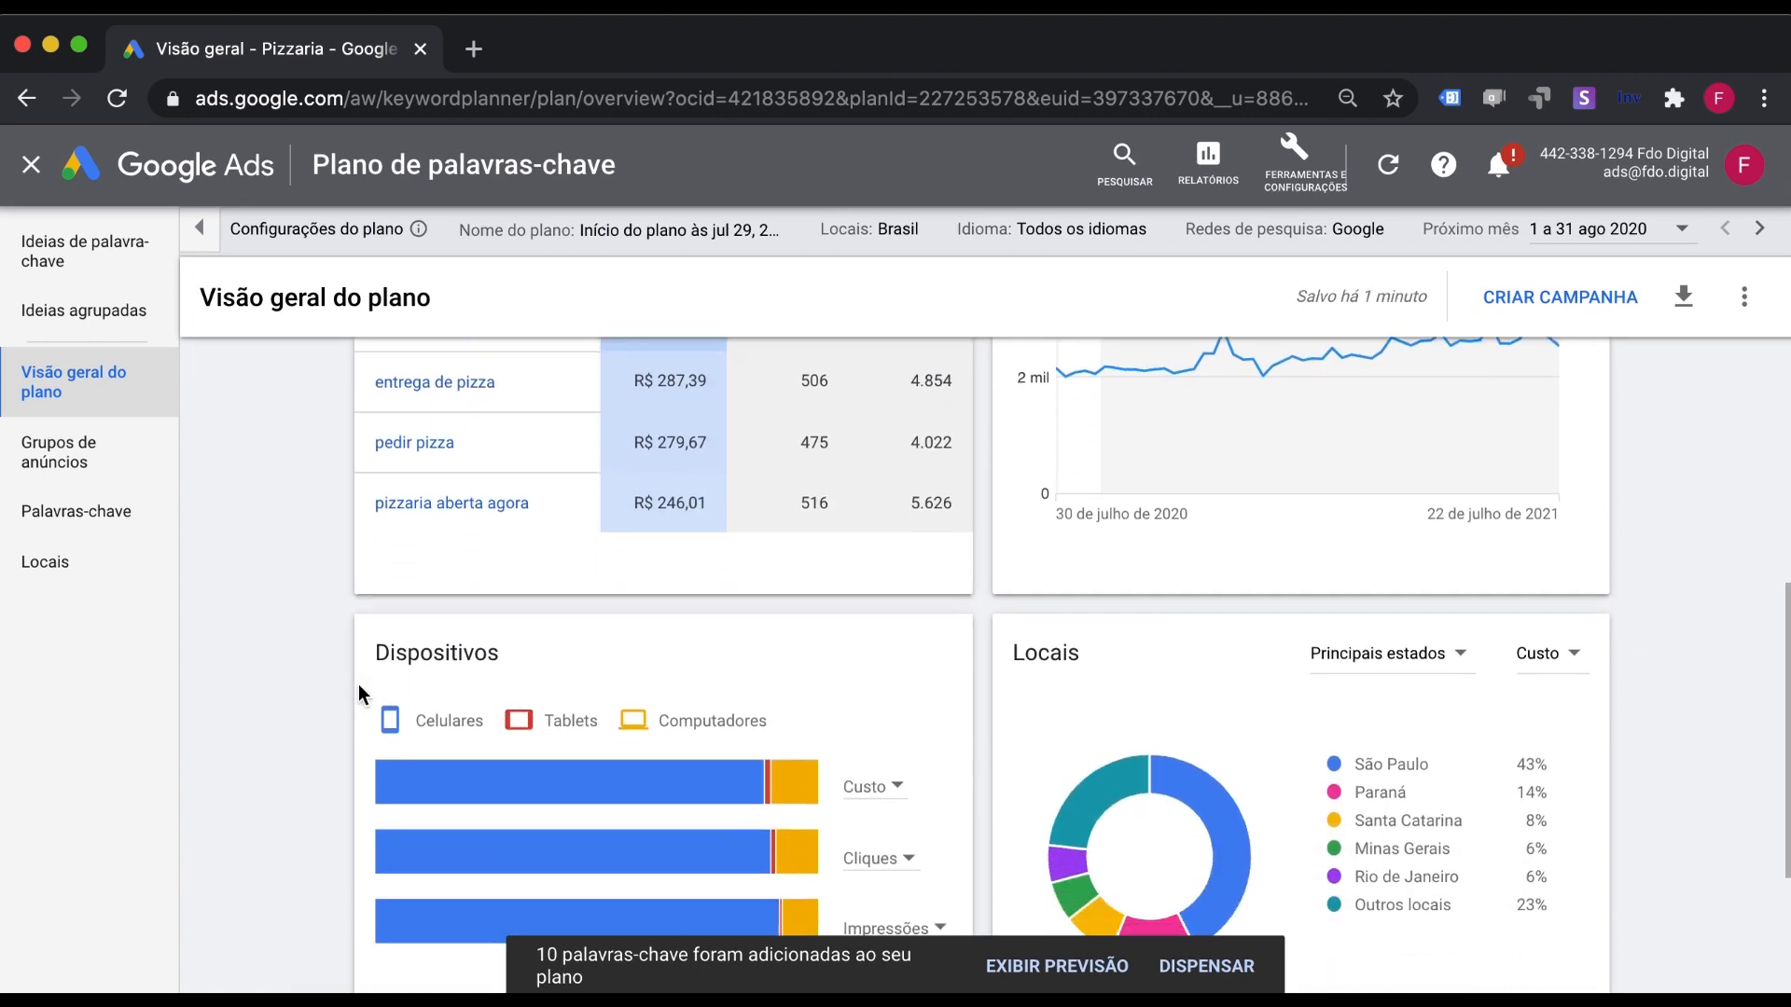
scroll(358, 690, "up", 4)
scroll(361, 695, "up", 3)
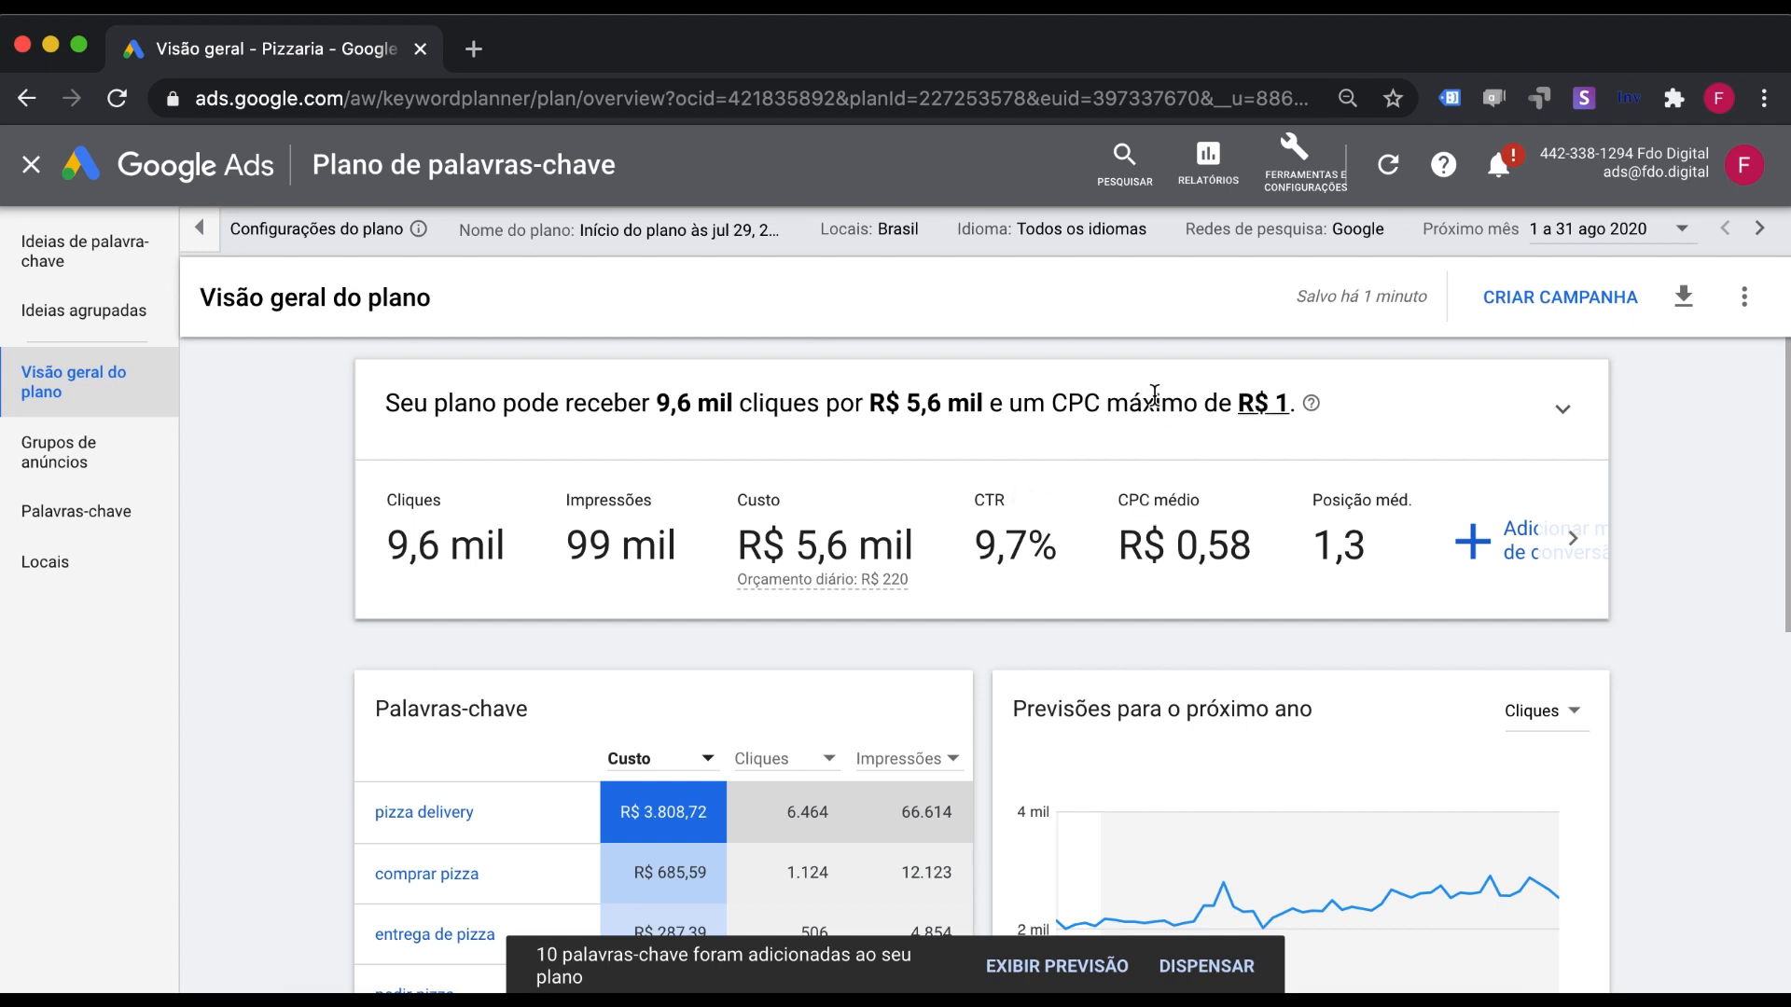
Set the plan's maximum CPC to R$ 0,60 and examine the forecast metrics and clicks chart.
left_click(1263, 404)
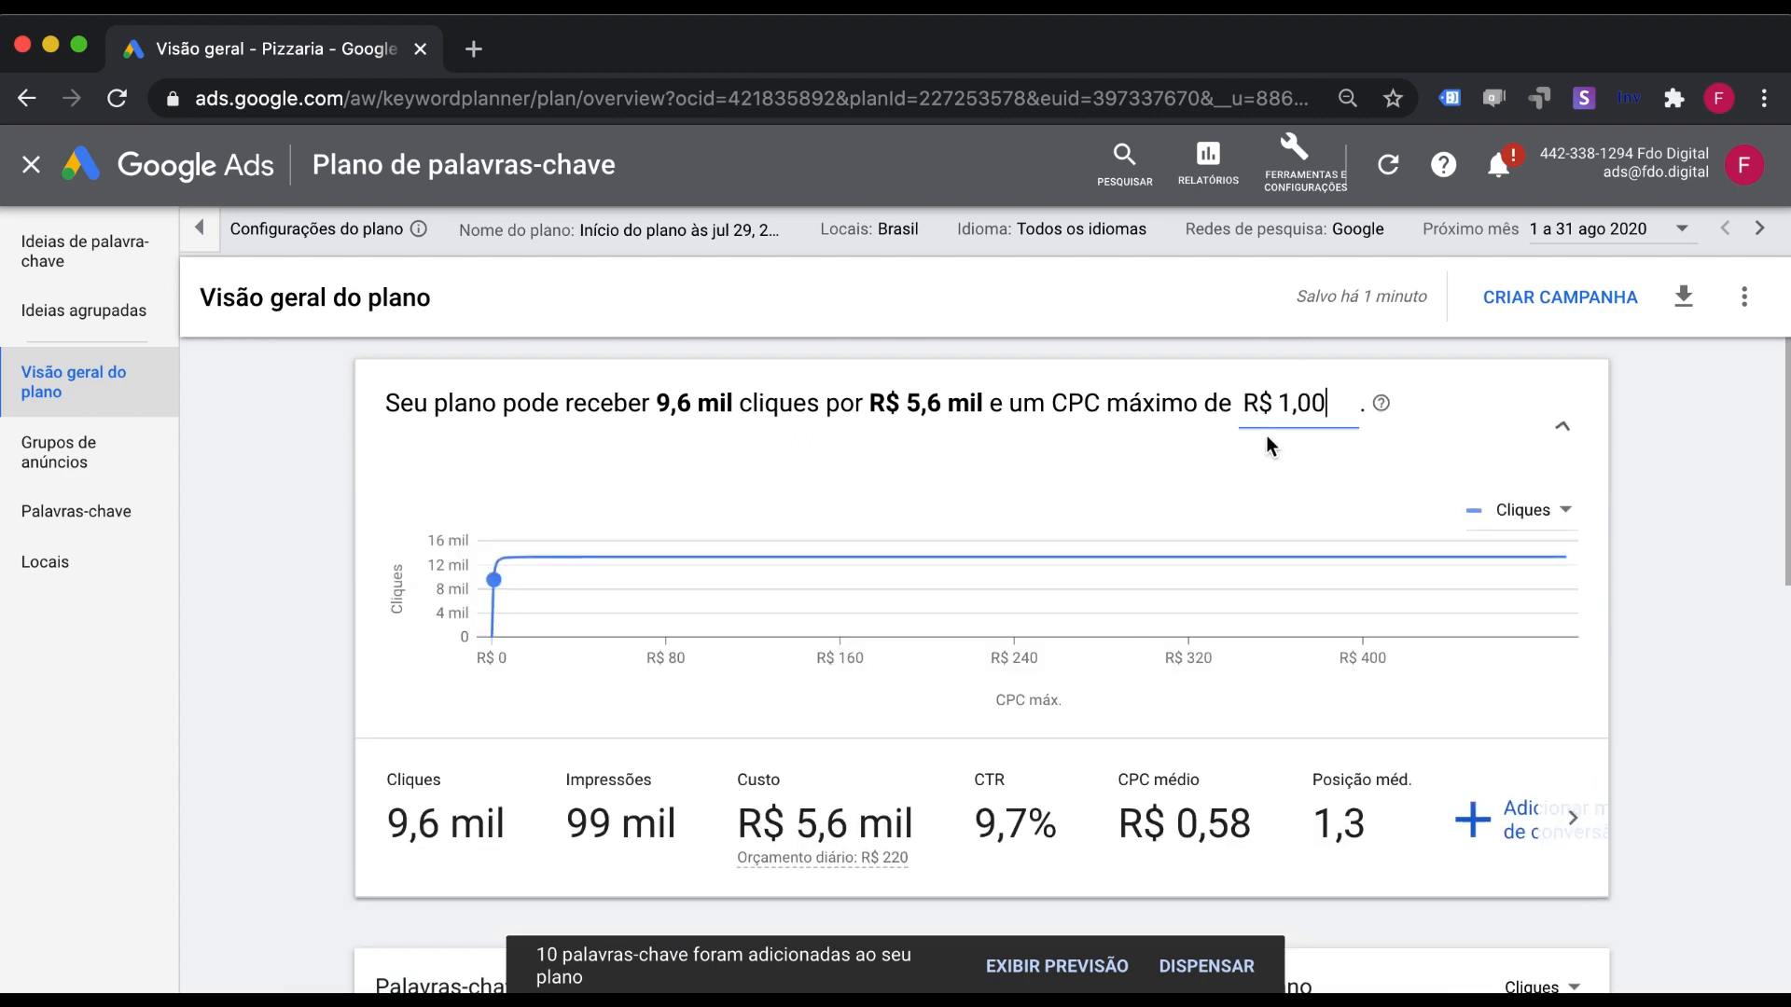
left_click(1315, 394)
key("BackSpace")
key("BackSpace")
key("BackSpace")
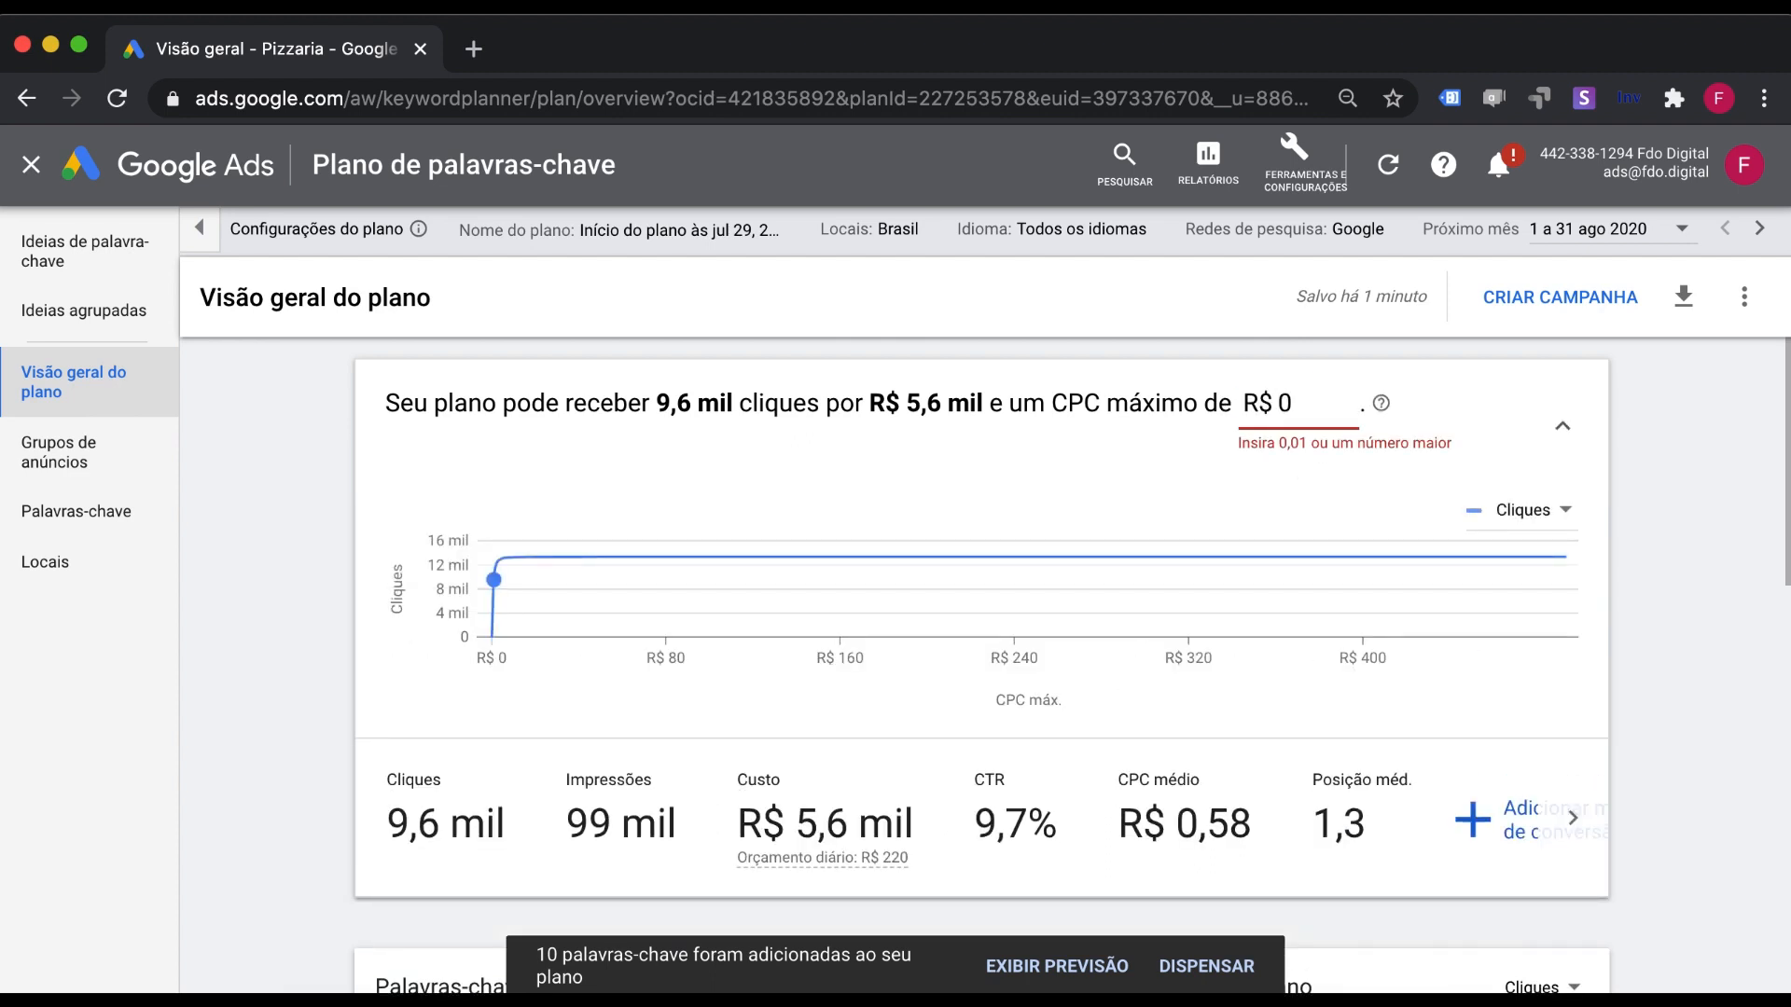
type("0,6")
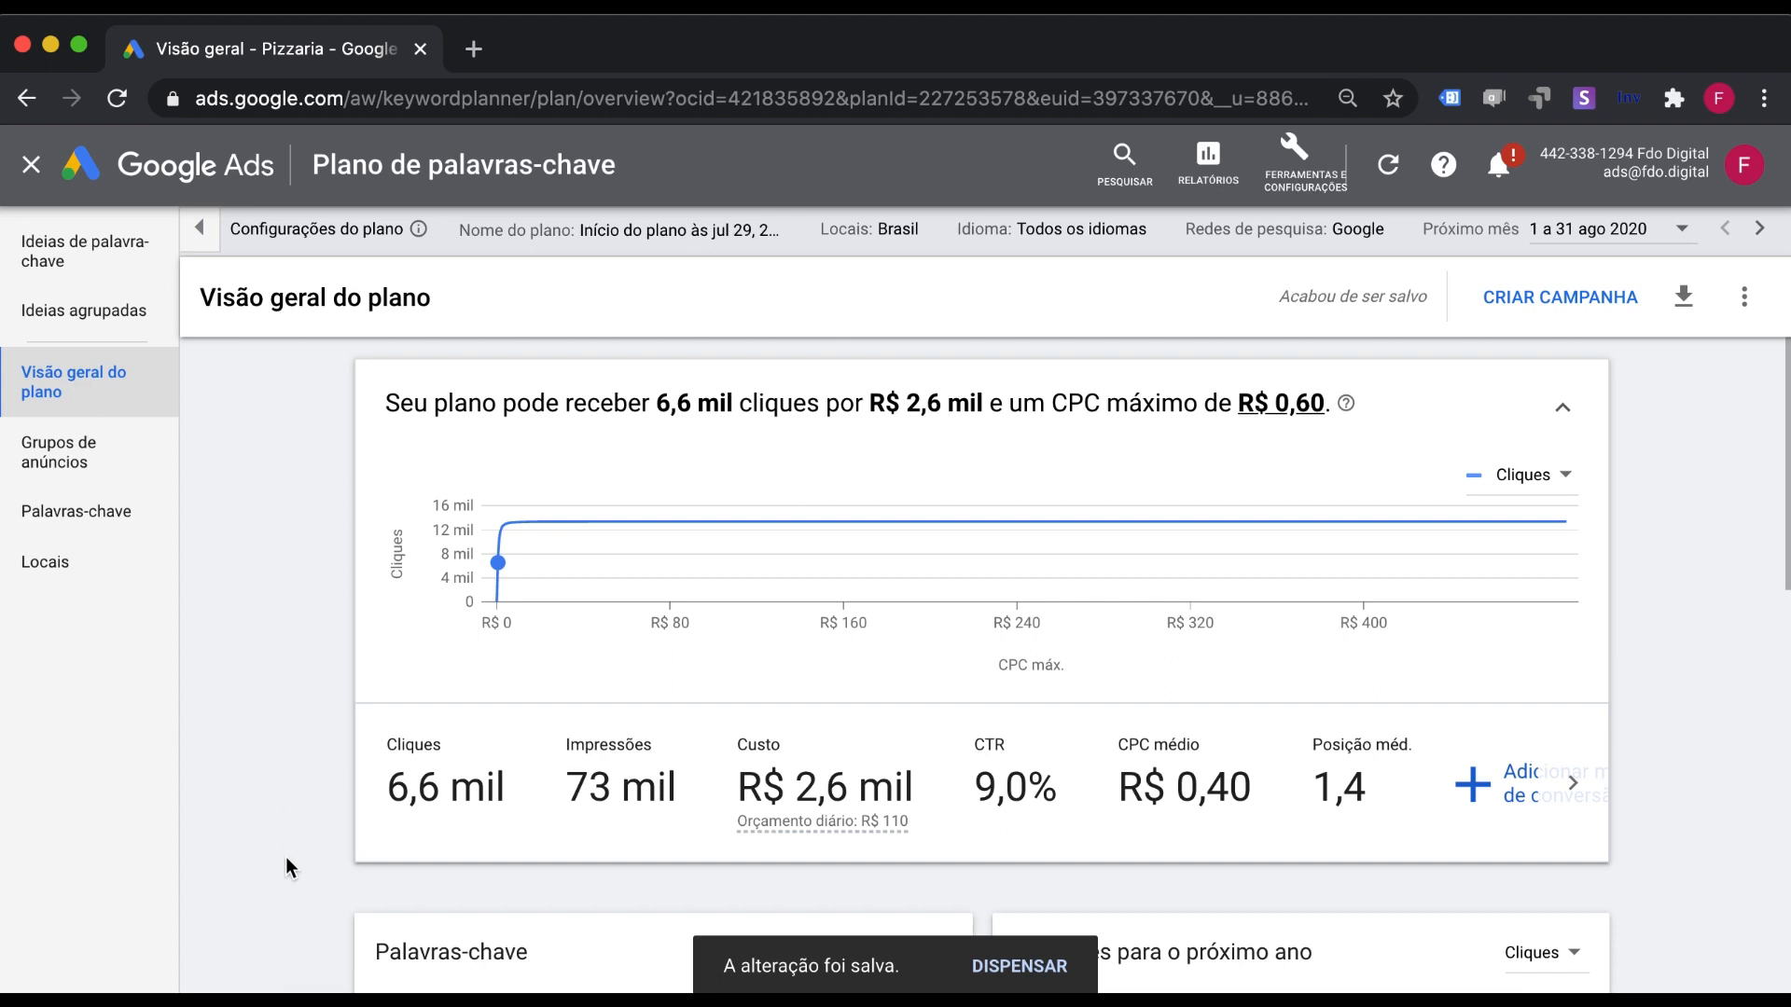
scroll(429, 792, "down", 1)
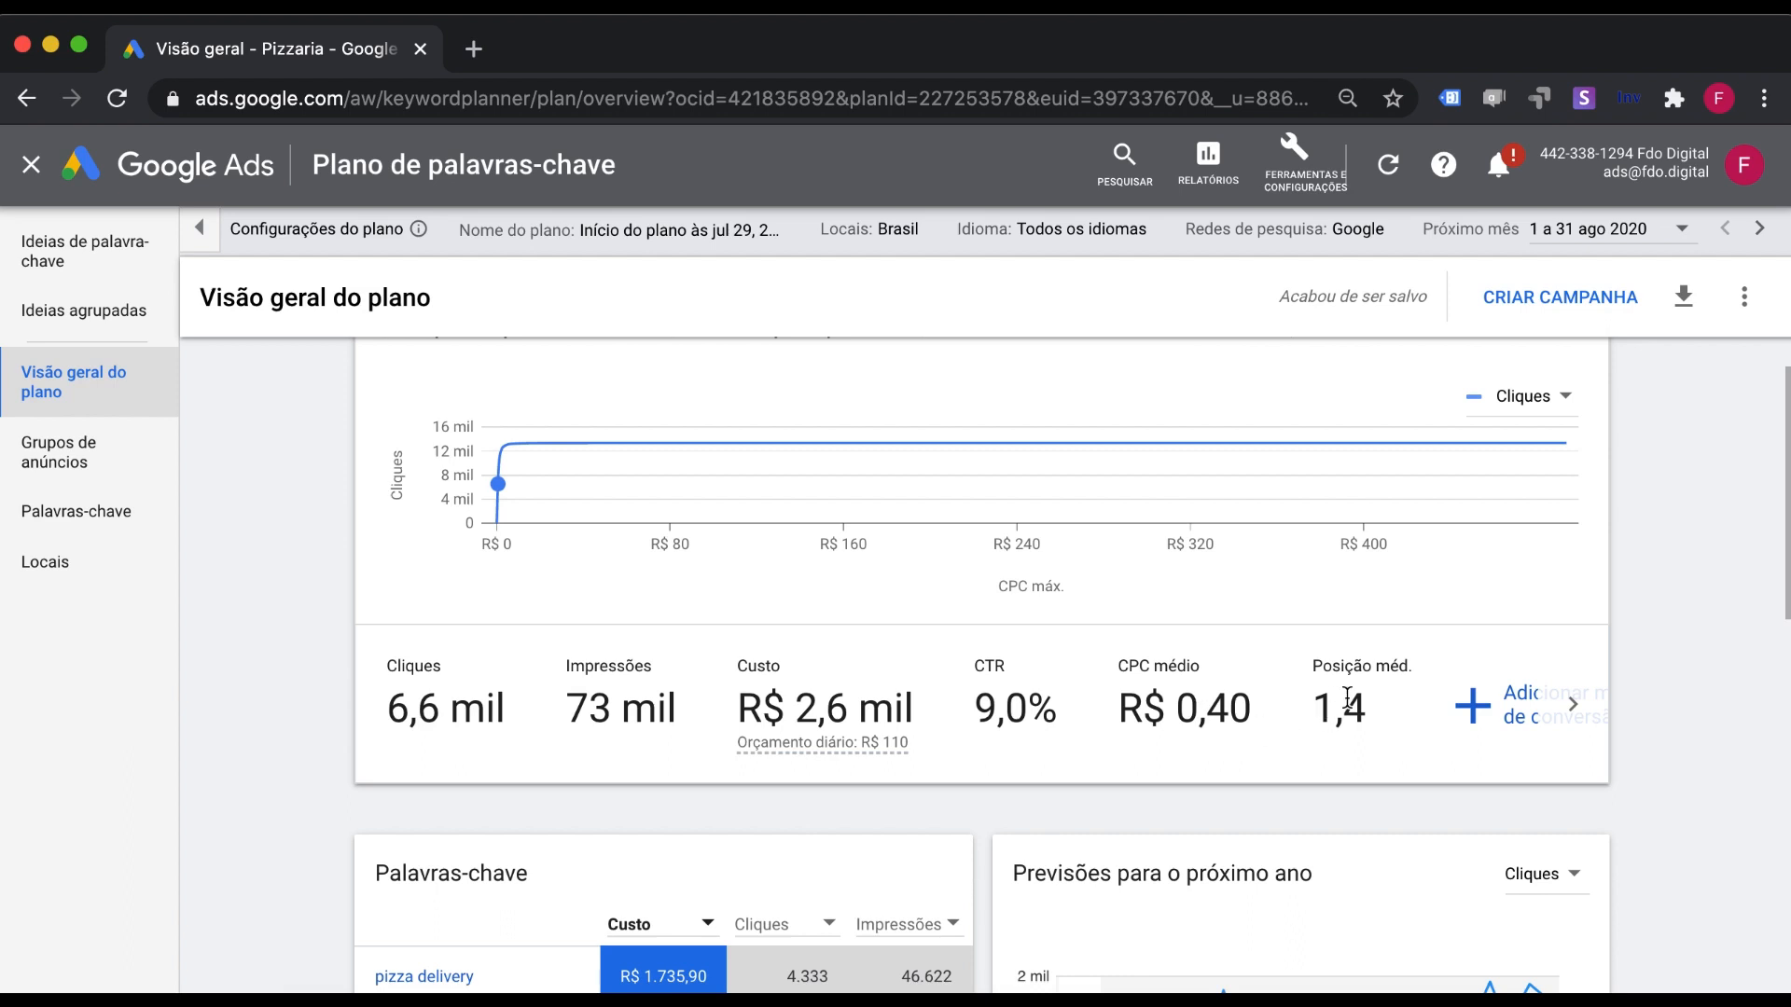
scroll(320, 467, "up", 1)
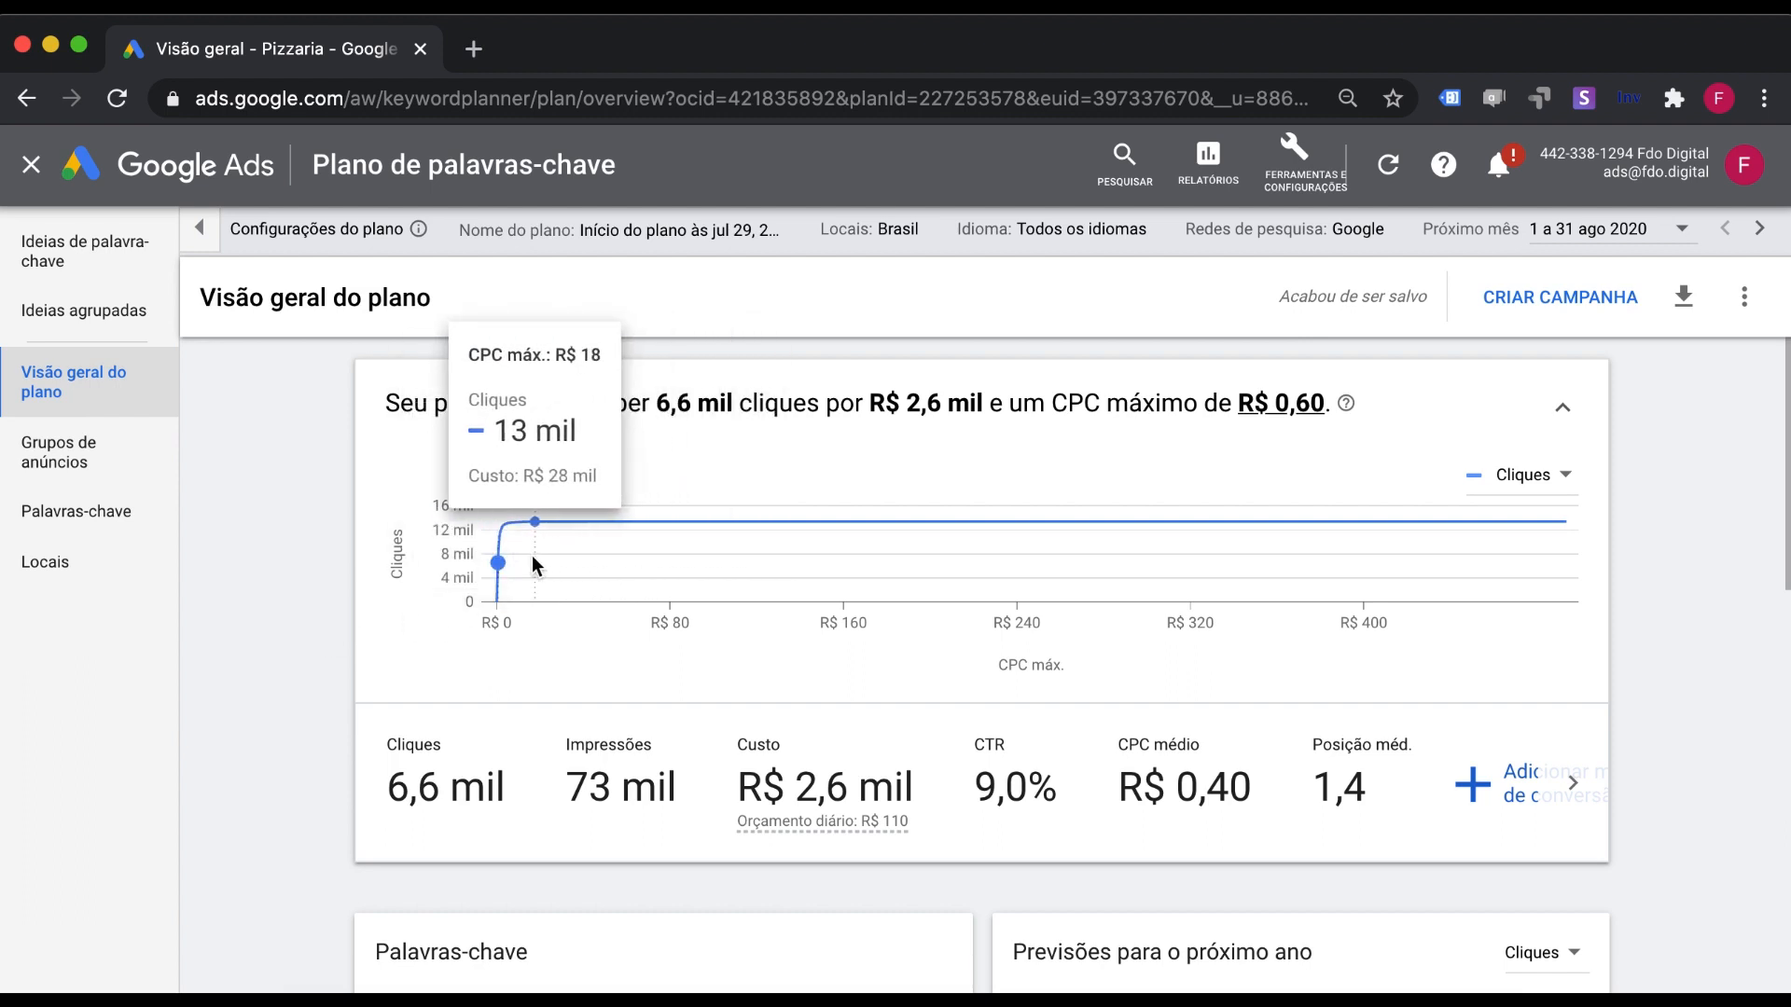
mouse_move(496, 574)
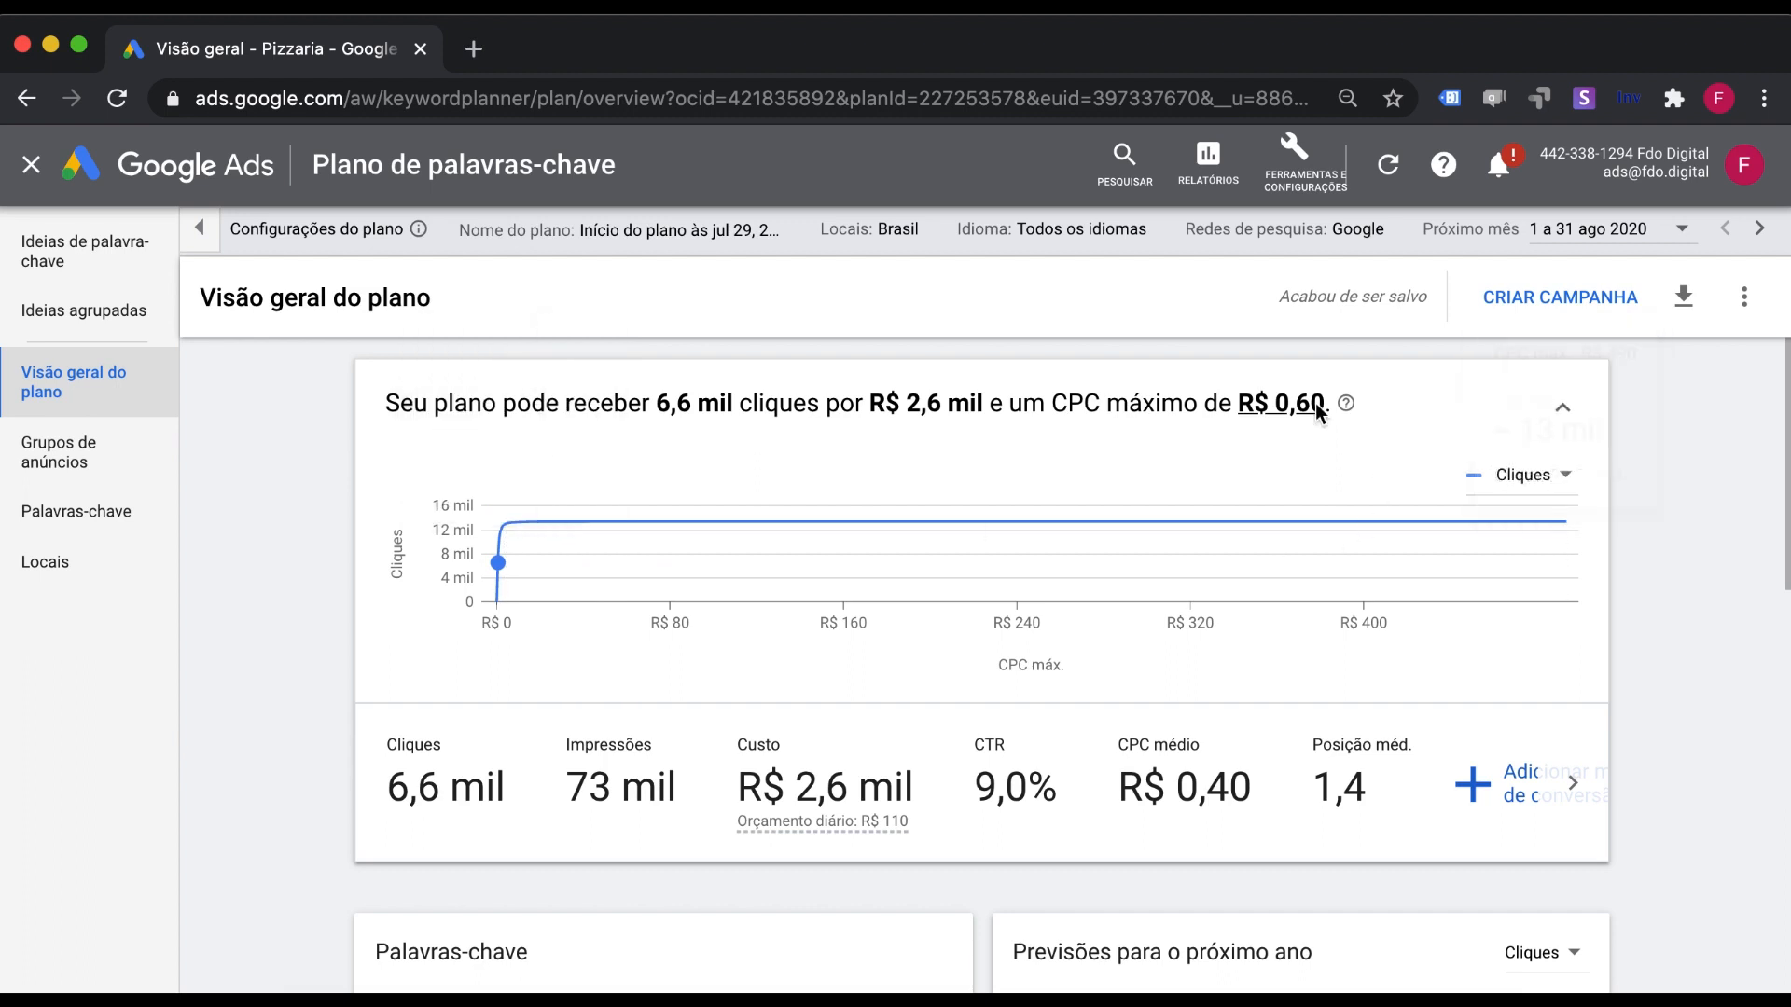
Set the plan's maximum CPC to R$ 4,20 and check the daily budget in the forecast.
left_click(1275, 403)
double_click(1299, 416)
type("4,20")
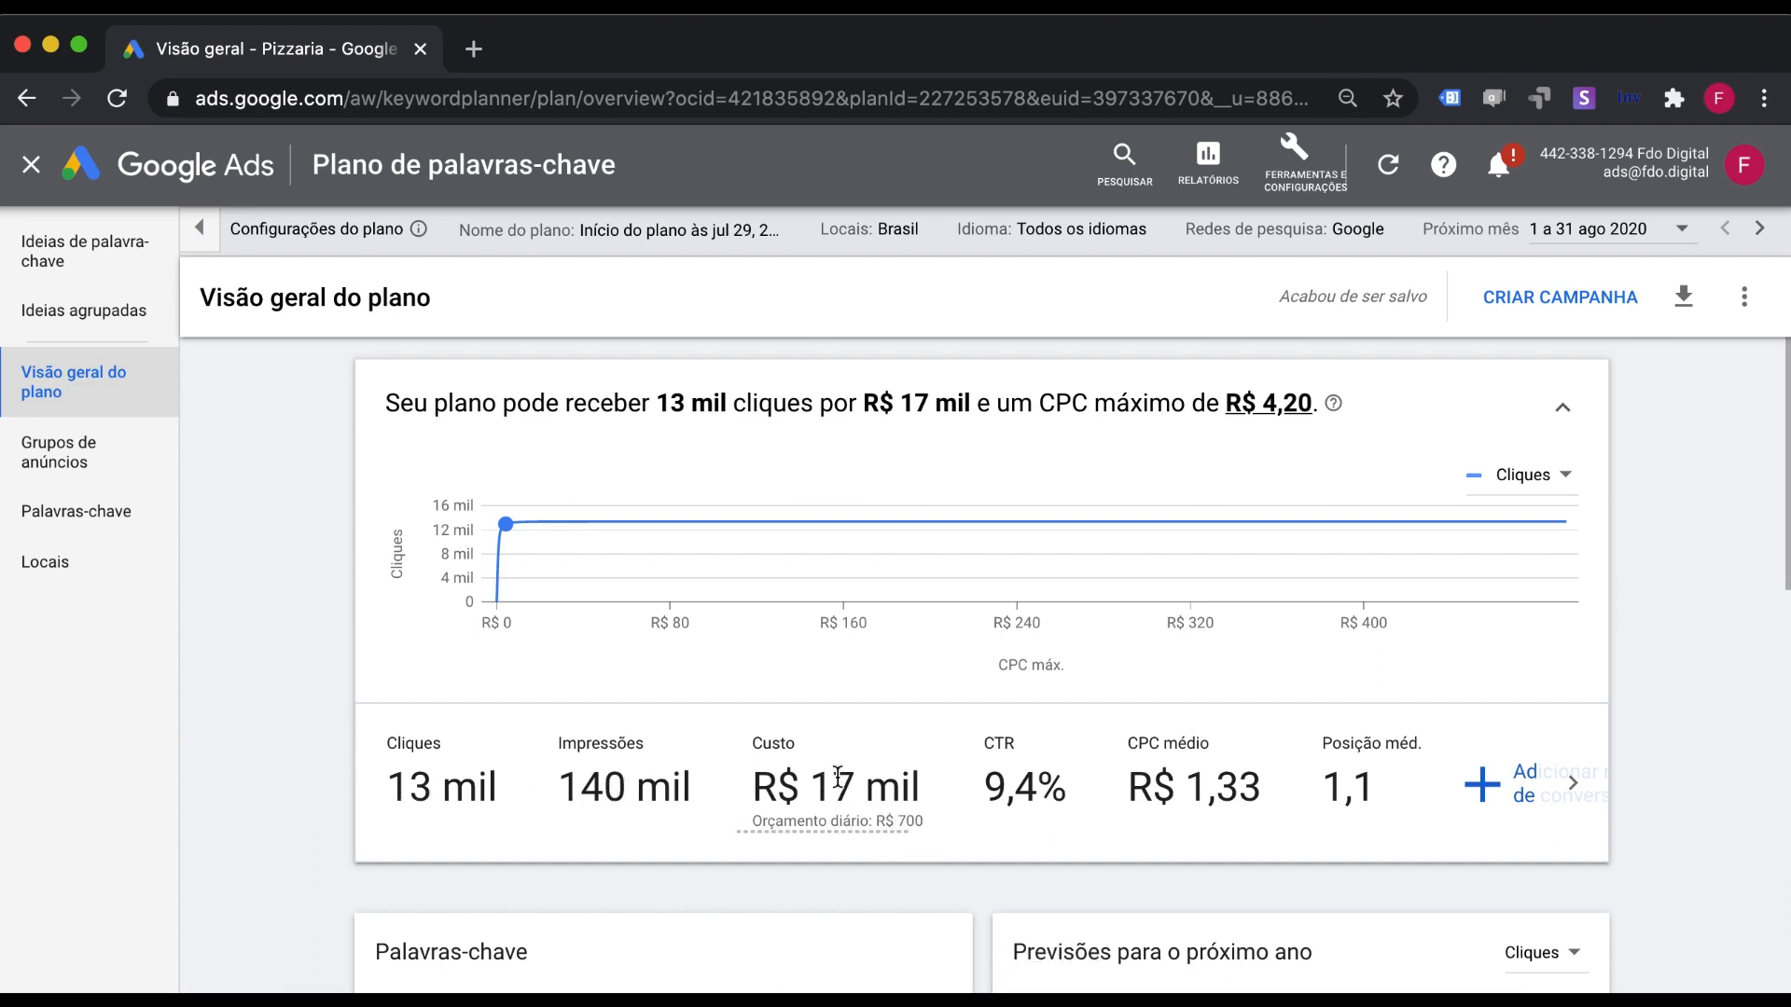
mouse_move(912, 828)
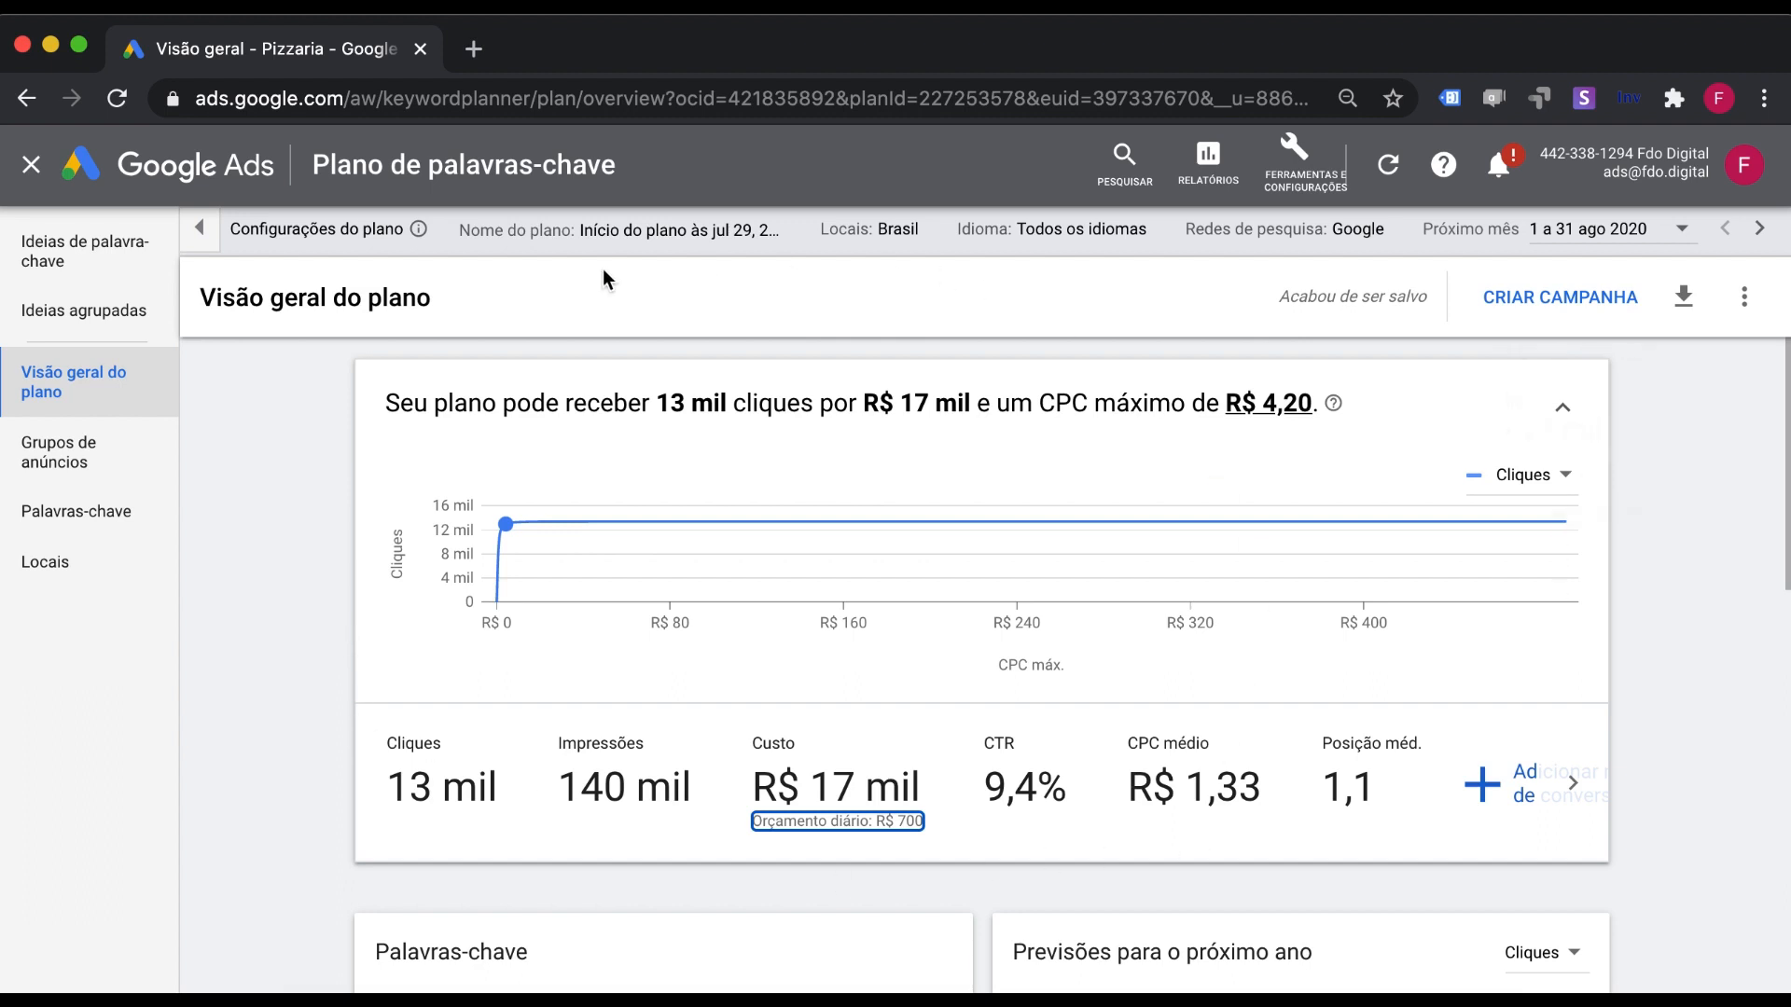
left_click(267, 616)
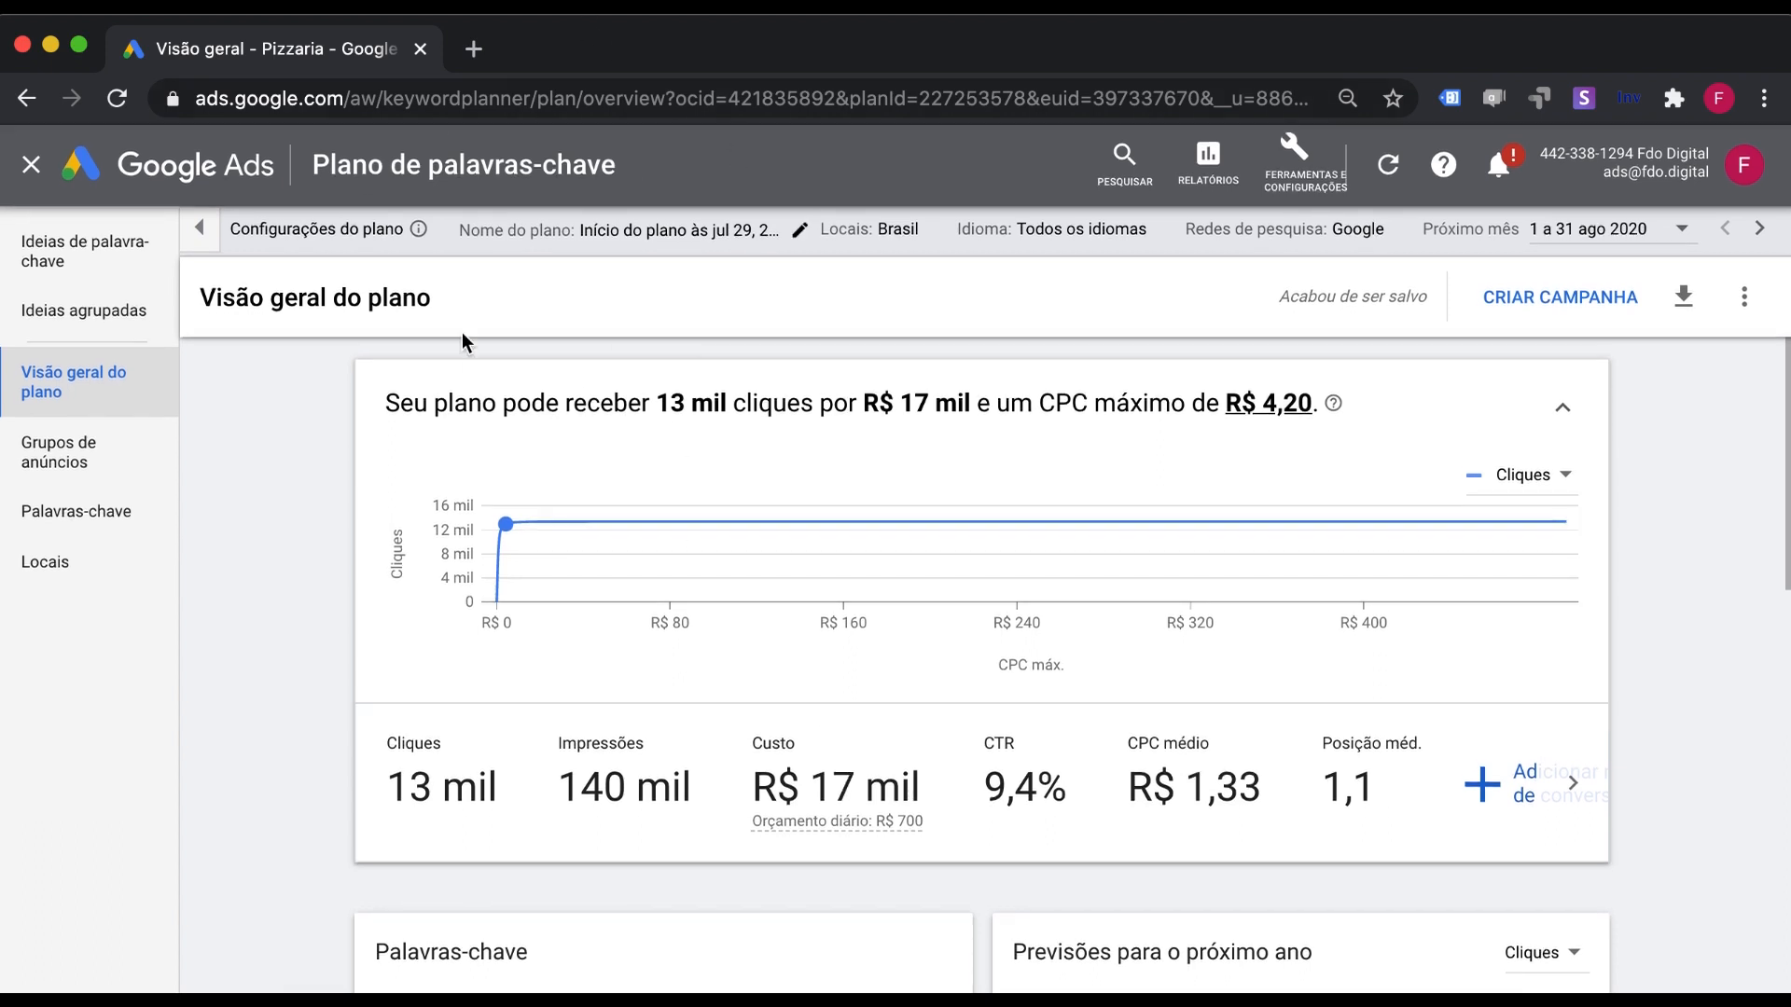
Change the plan's target location from Brasil to the city of Curitiba, Paraná, Brasil, and save it.
left_click(923, 231)
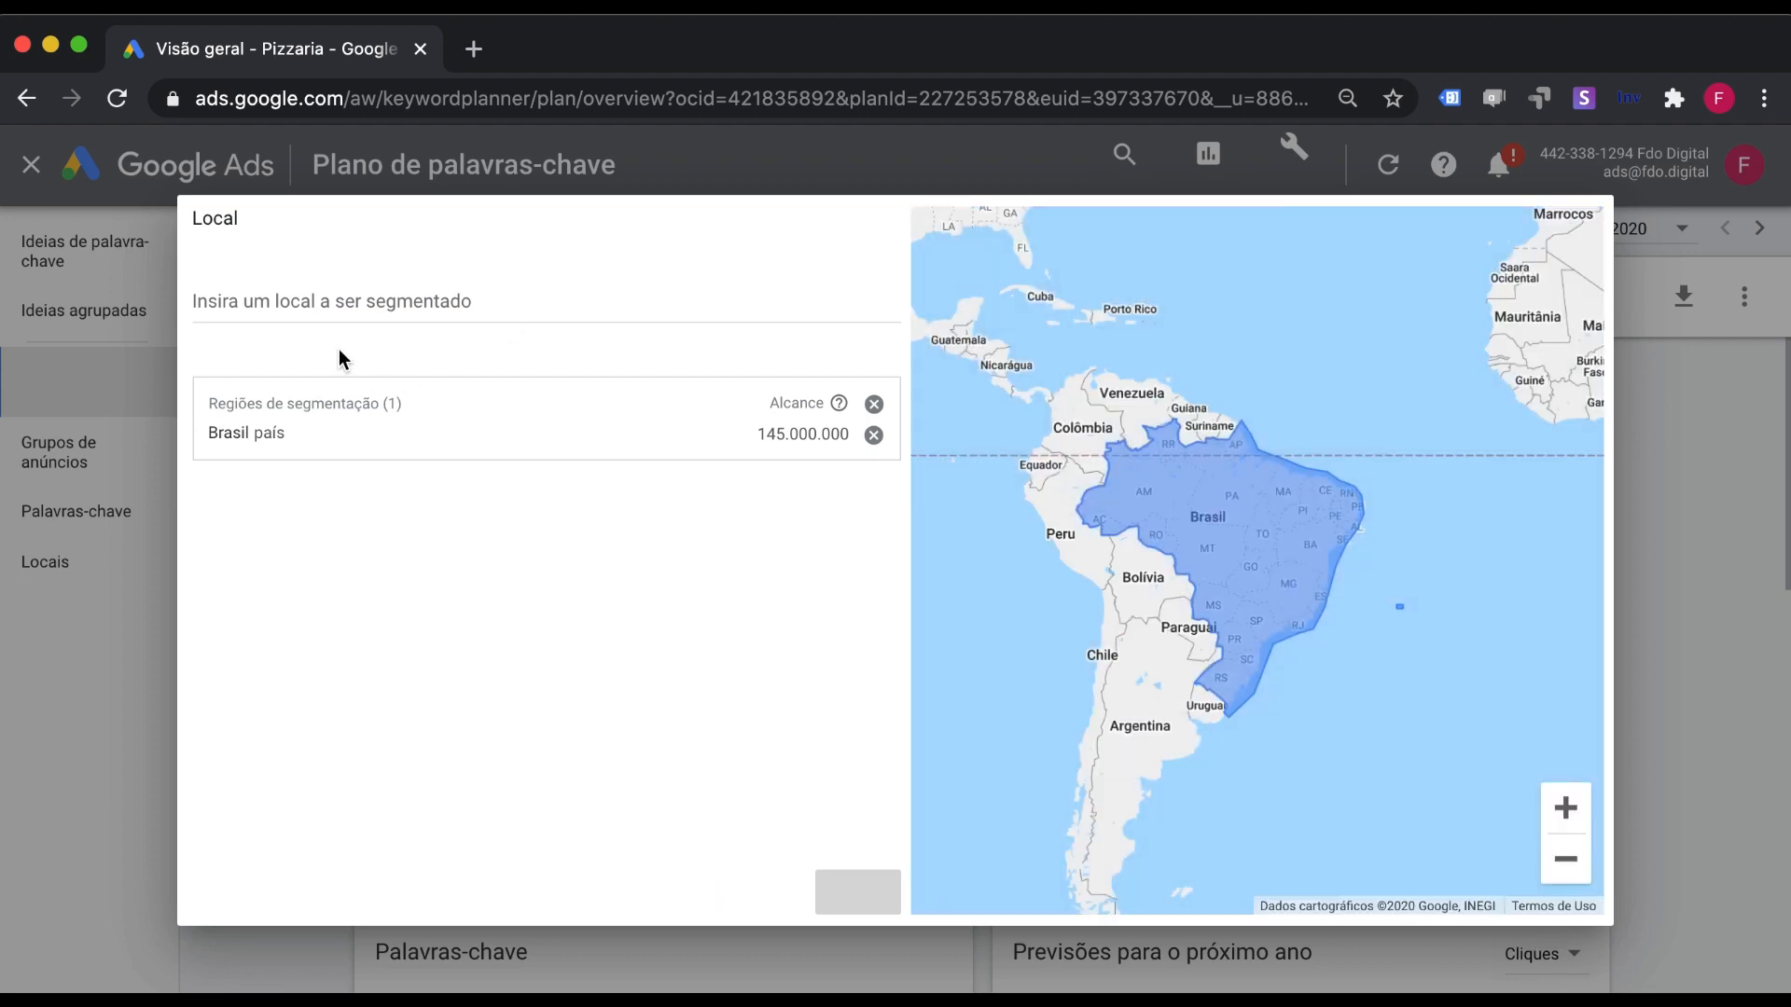
left_click(320, 301)
type("curi")
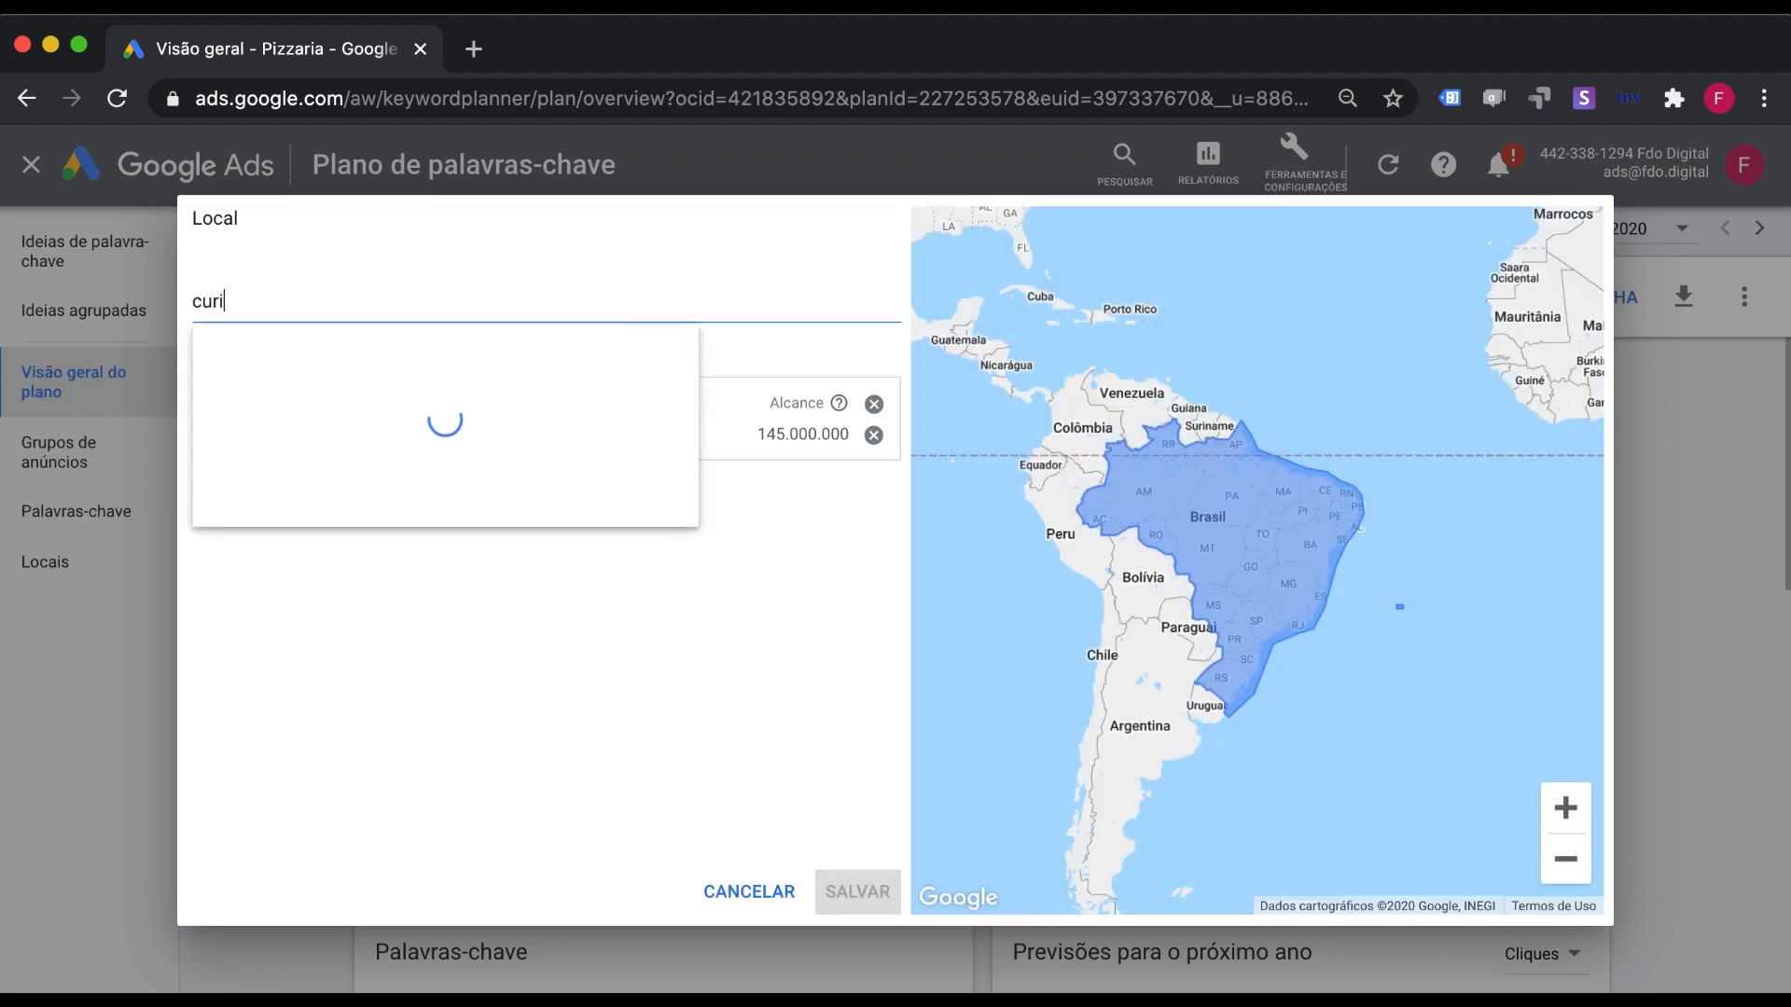
left_click(315, 370)
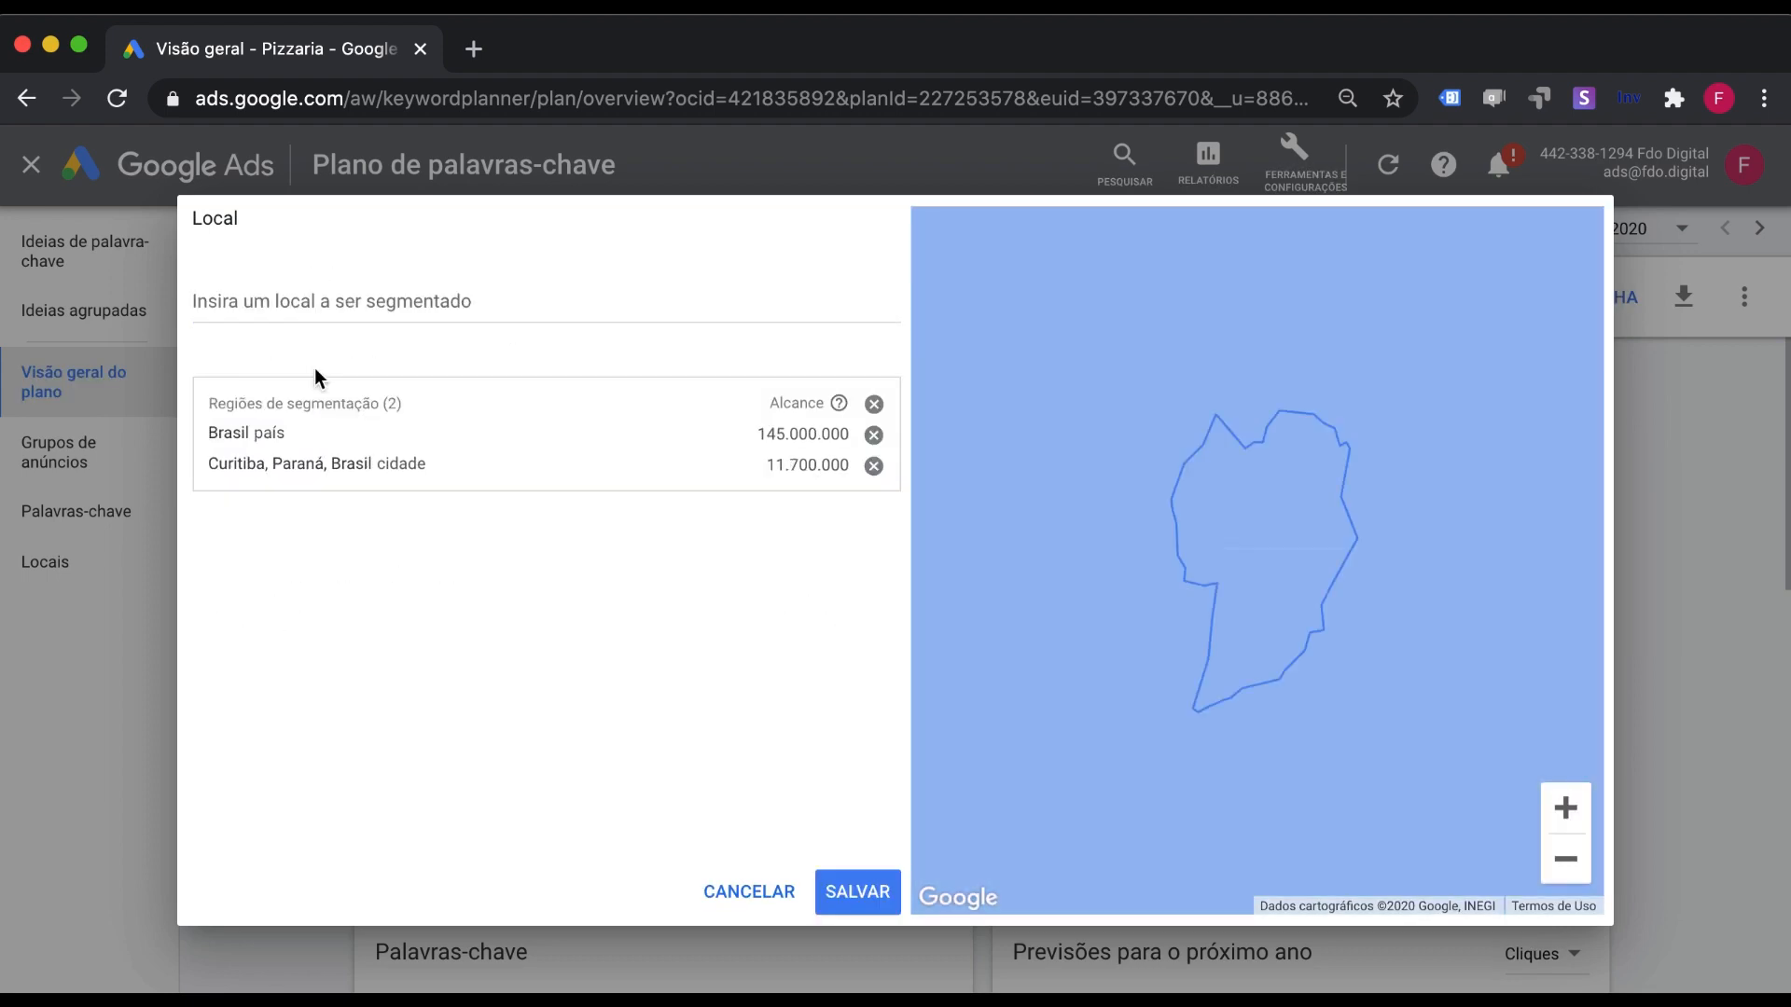
left_click(873, 435)
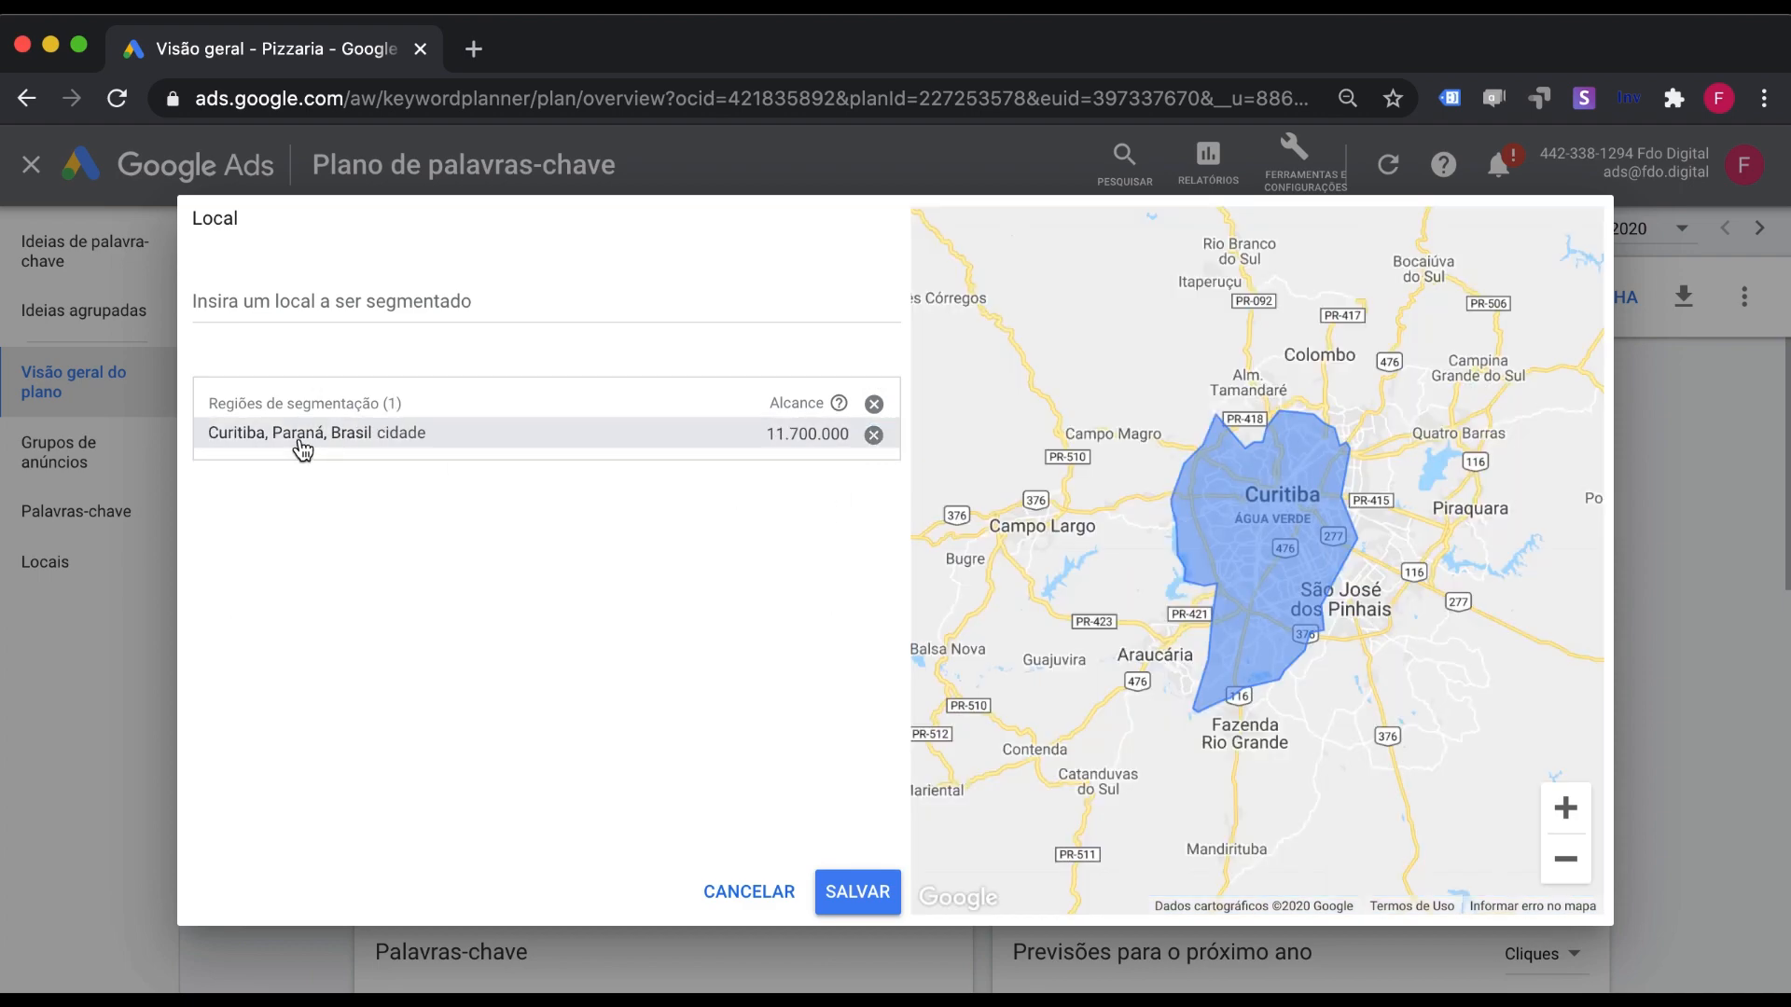
left_click(849, 894)
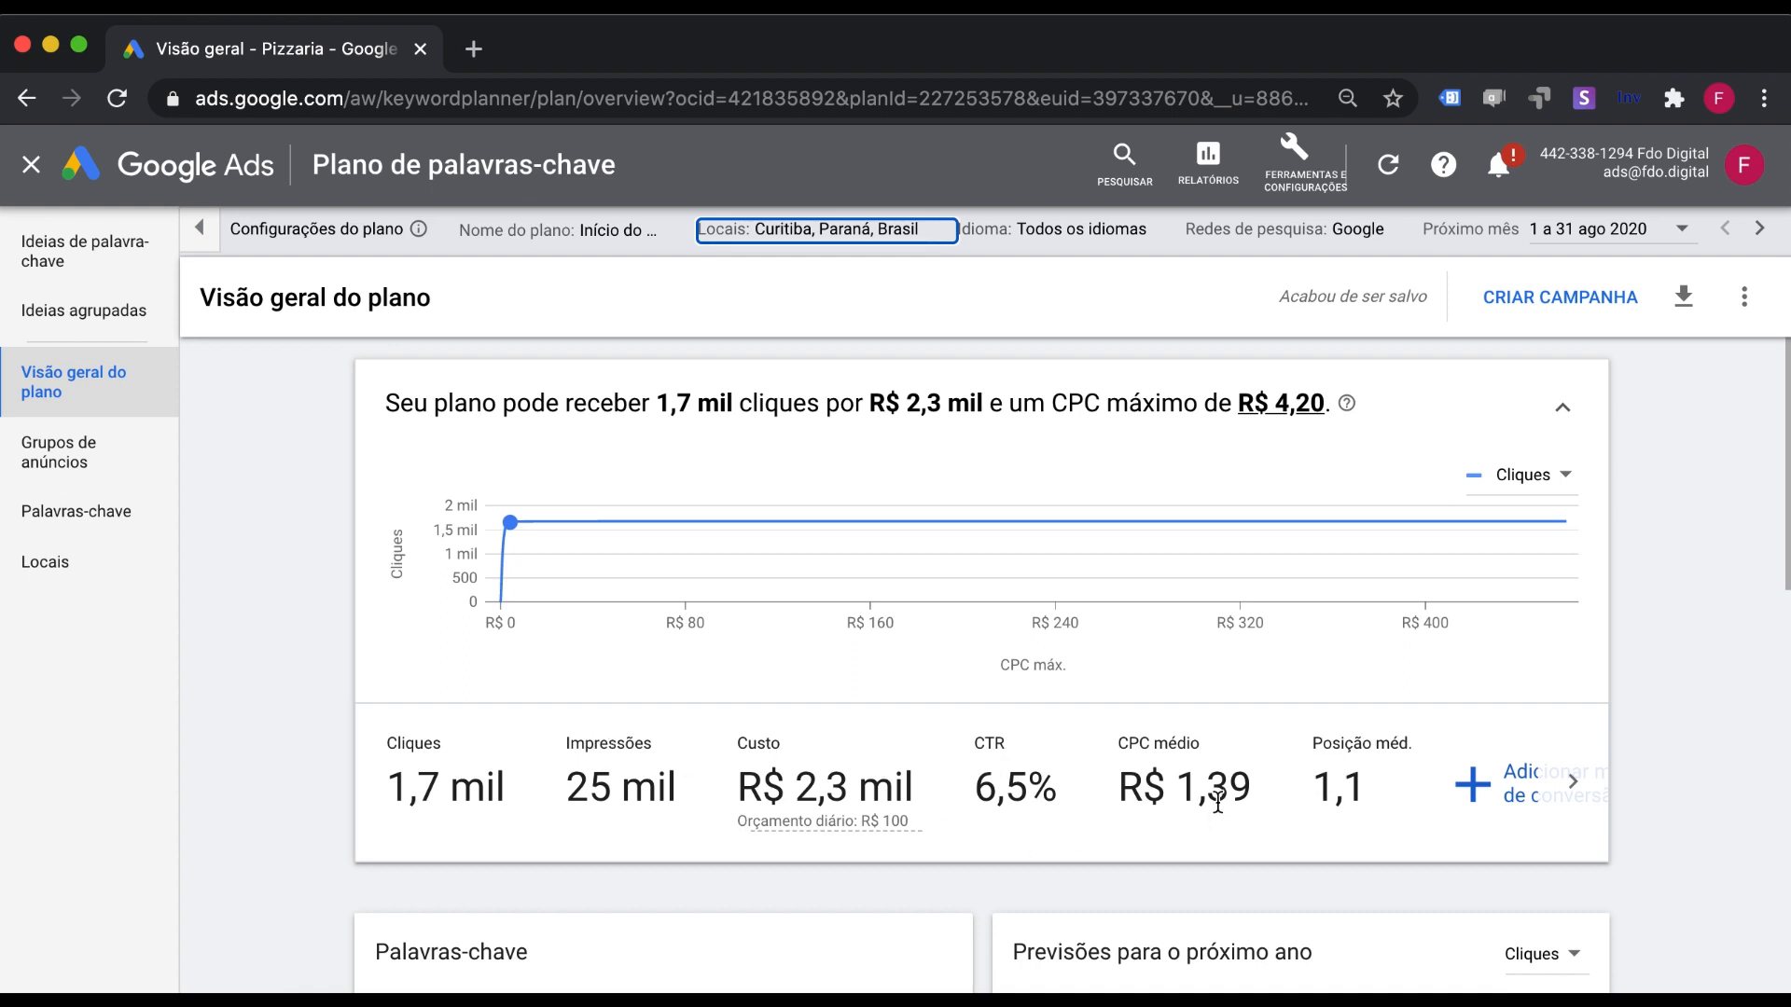
Set the plan's maximum CPC to R$ 0,60 and review the forecast metrics and cost per keyword.
left_click(1273, 406)
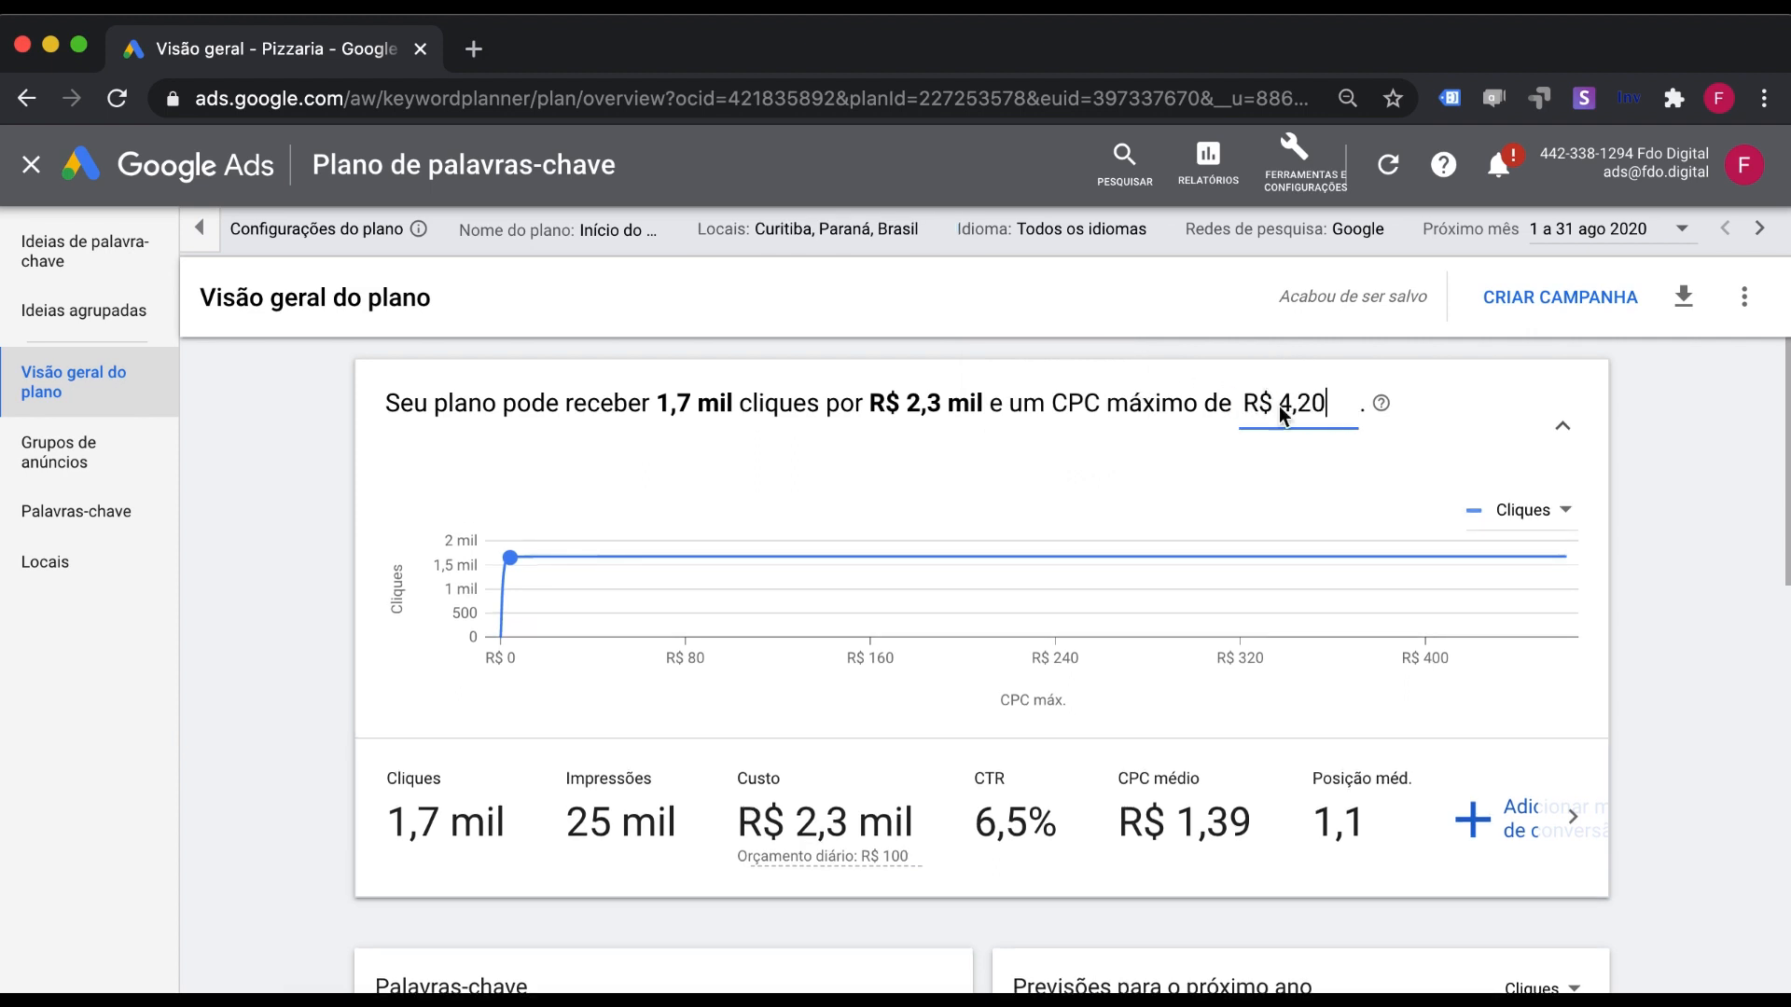
double_click(1300, 410)
type("0,60")
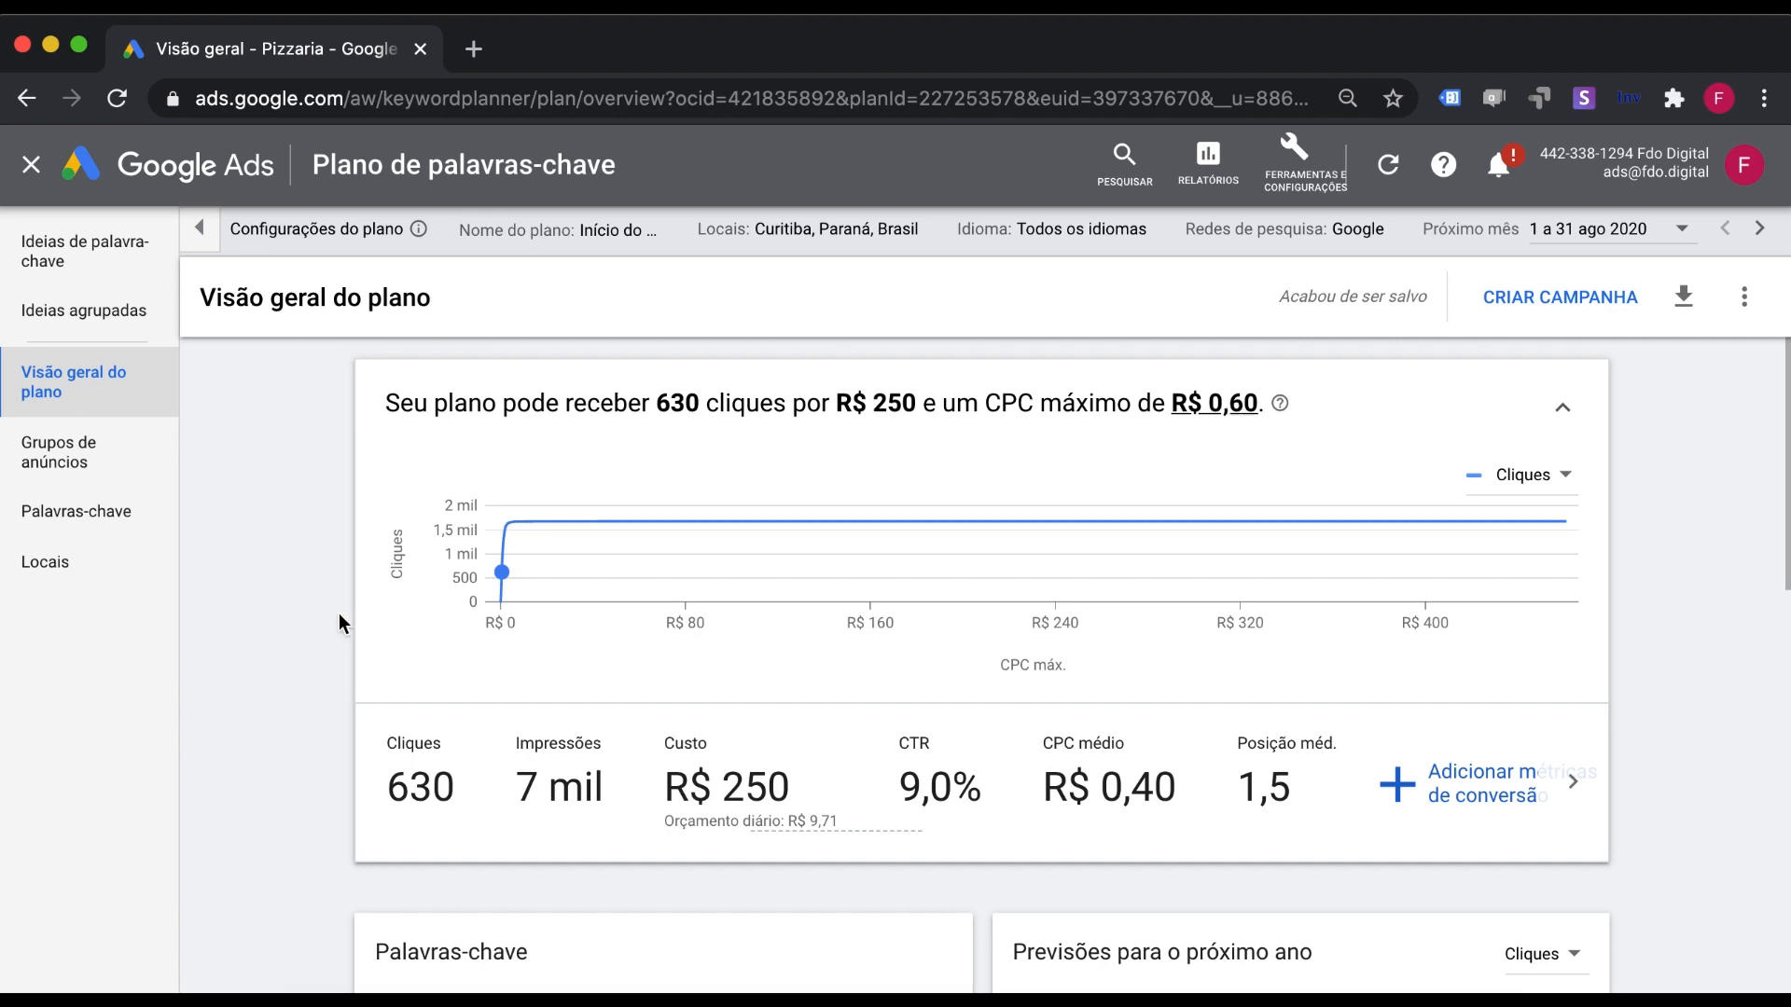
scroll(273, 743, "down", 3)
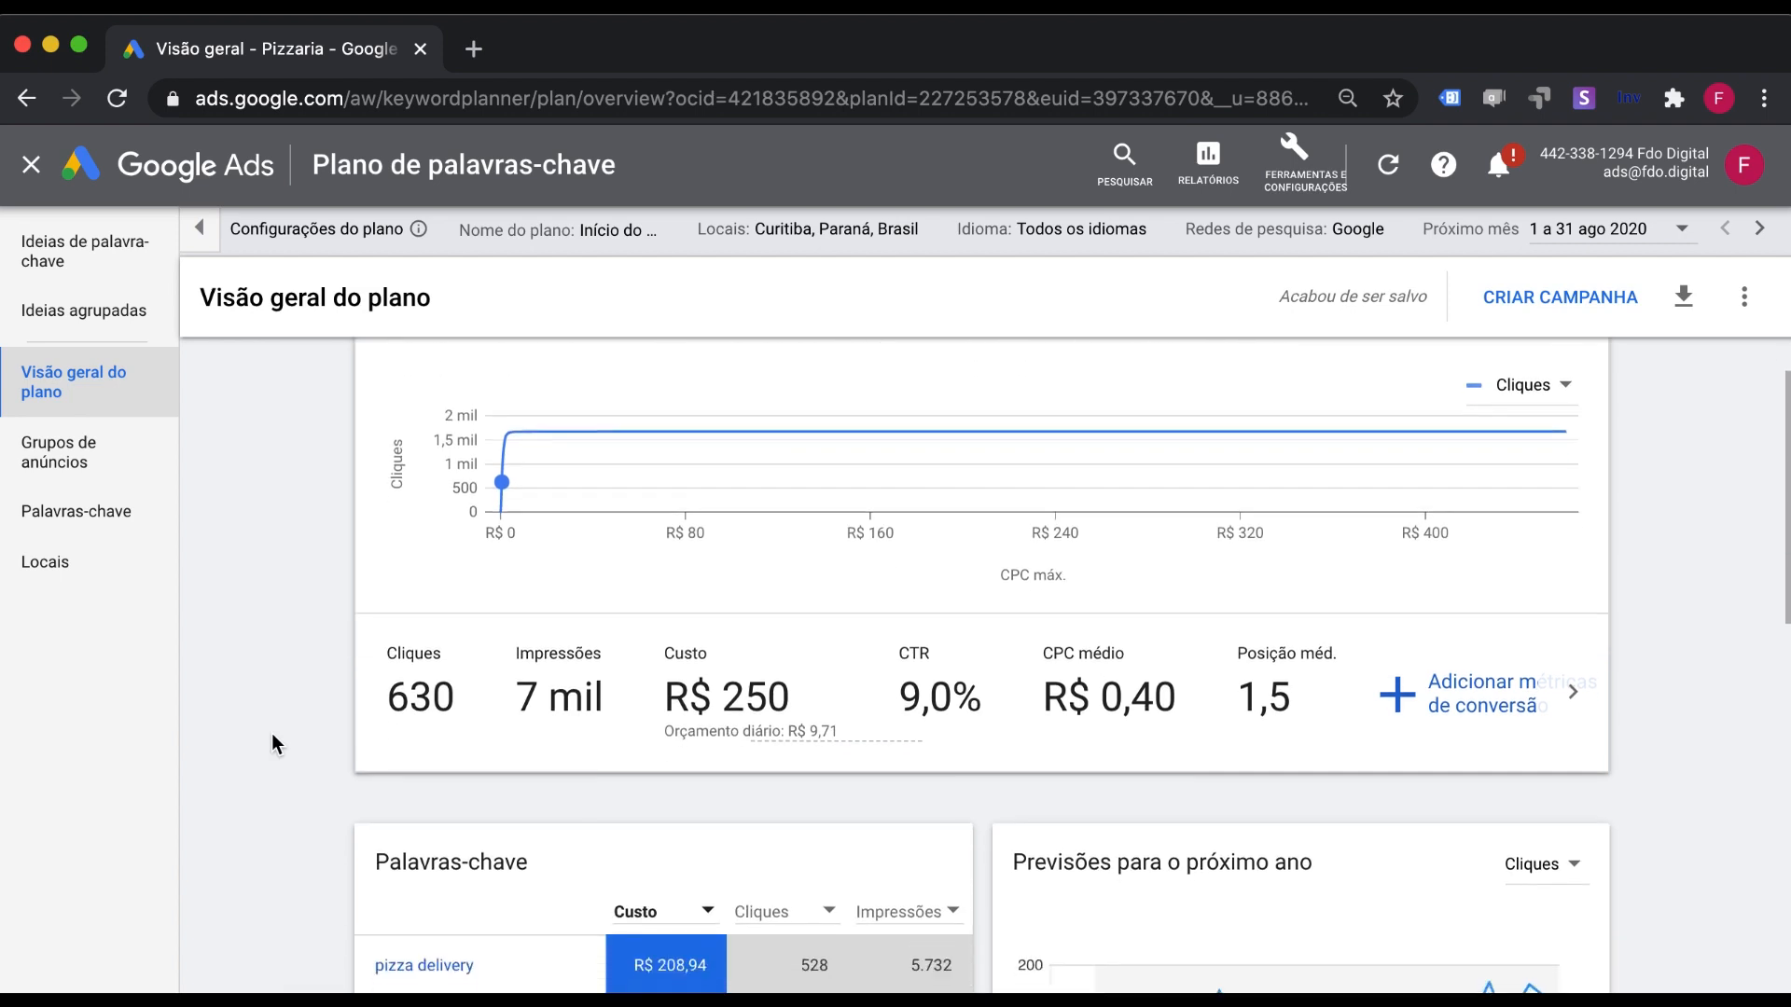
scroll(273, 743, "down", 3)
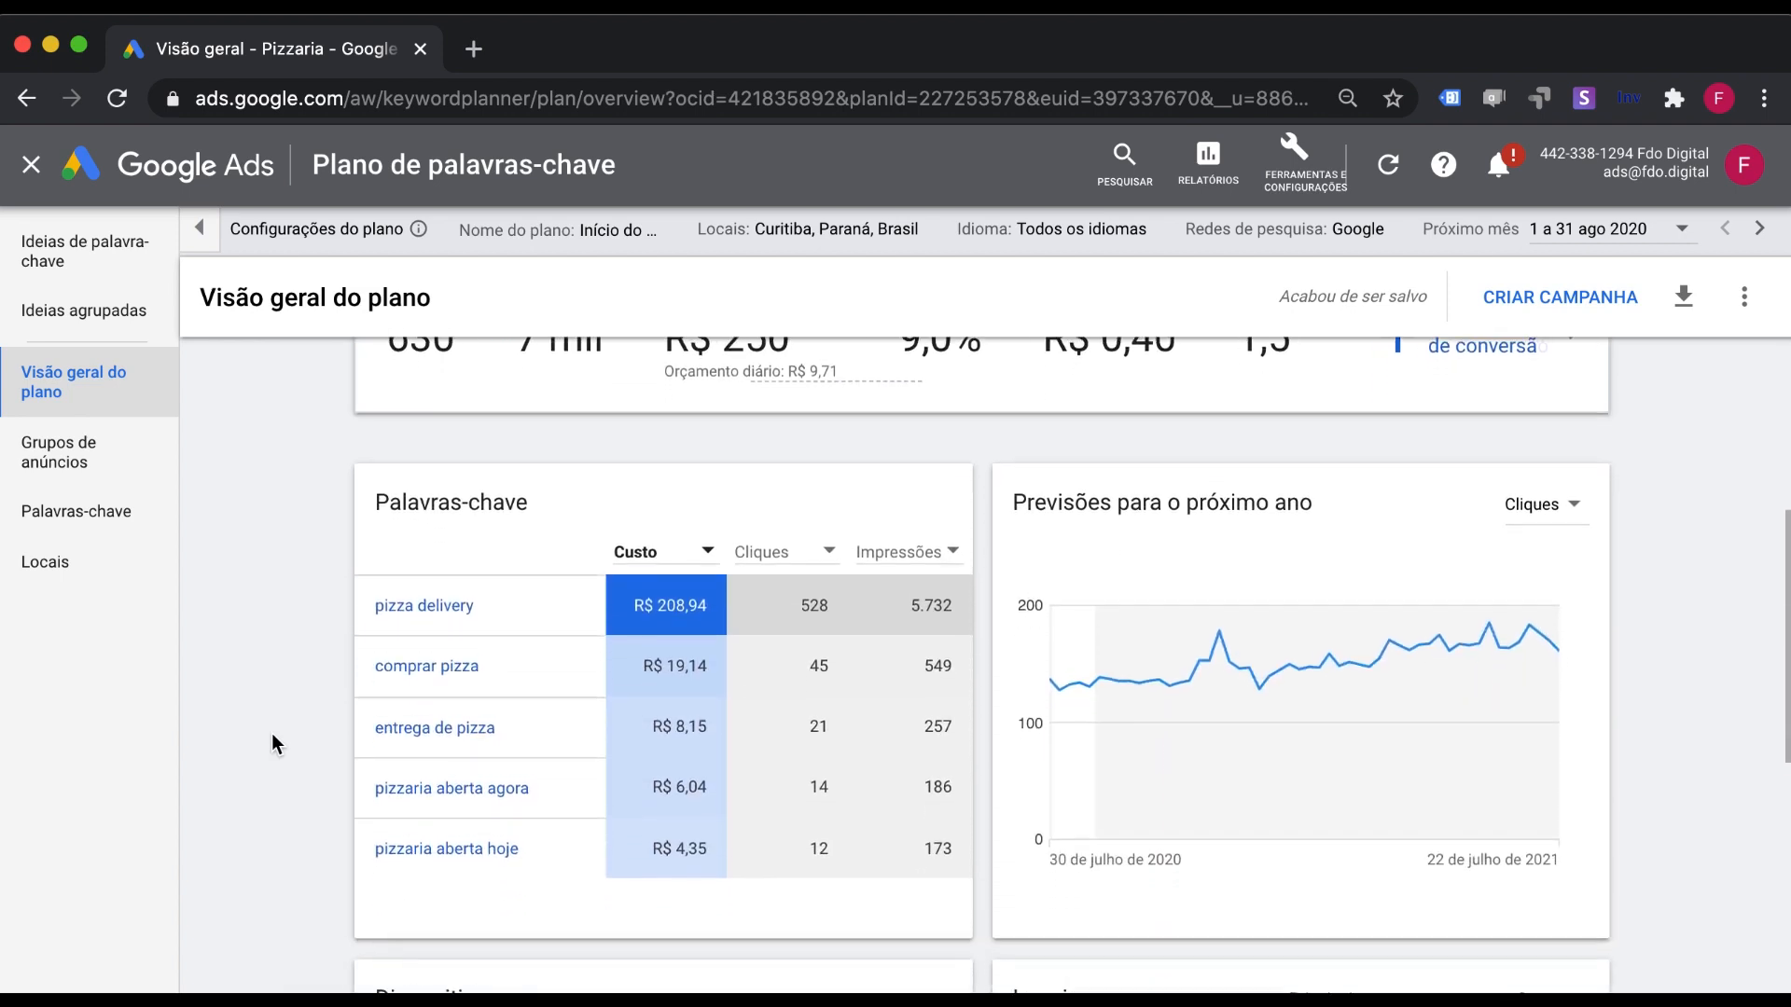
scroll(272, 744, "up", 3)
scroll(273, 743, "up", 2)
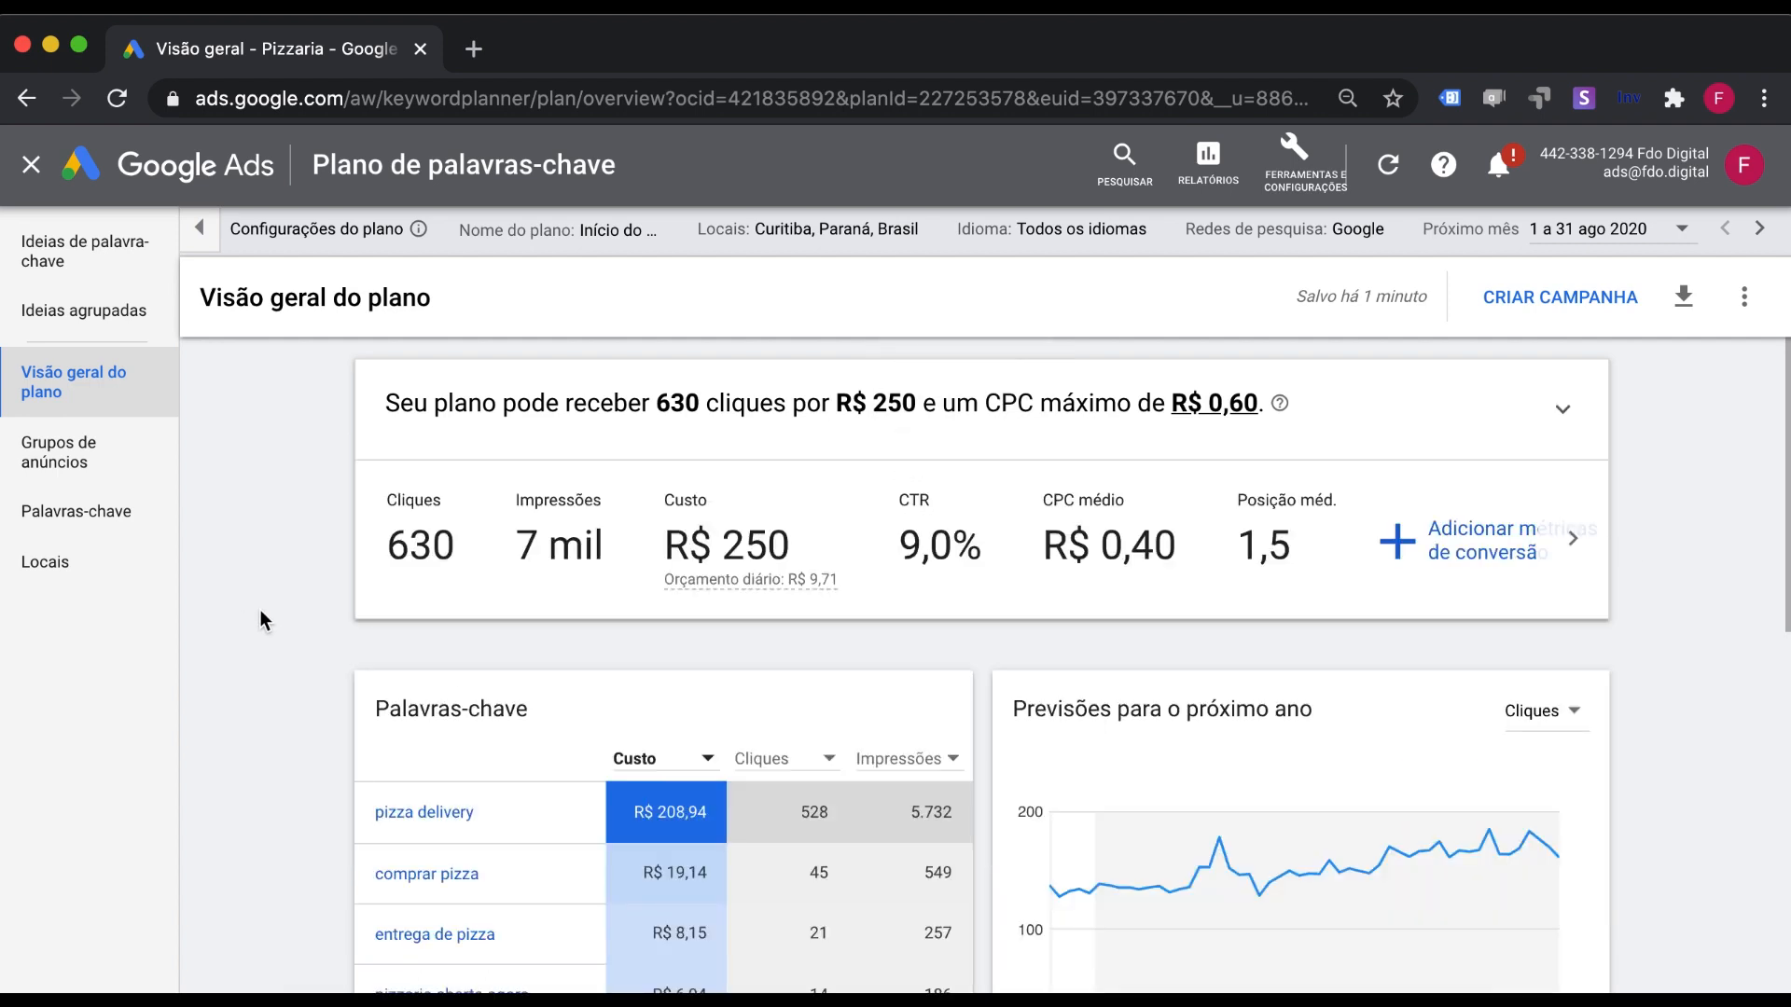
Try to add the keyword idea "entrega de pizza" to Grupo de anúncios 1 in the plan with broad match.
left_click(56, 248)
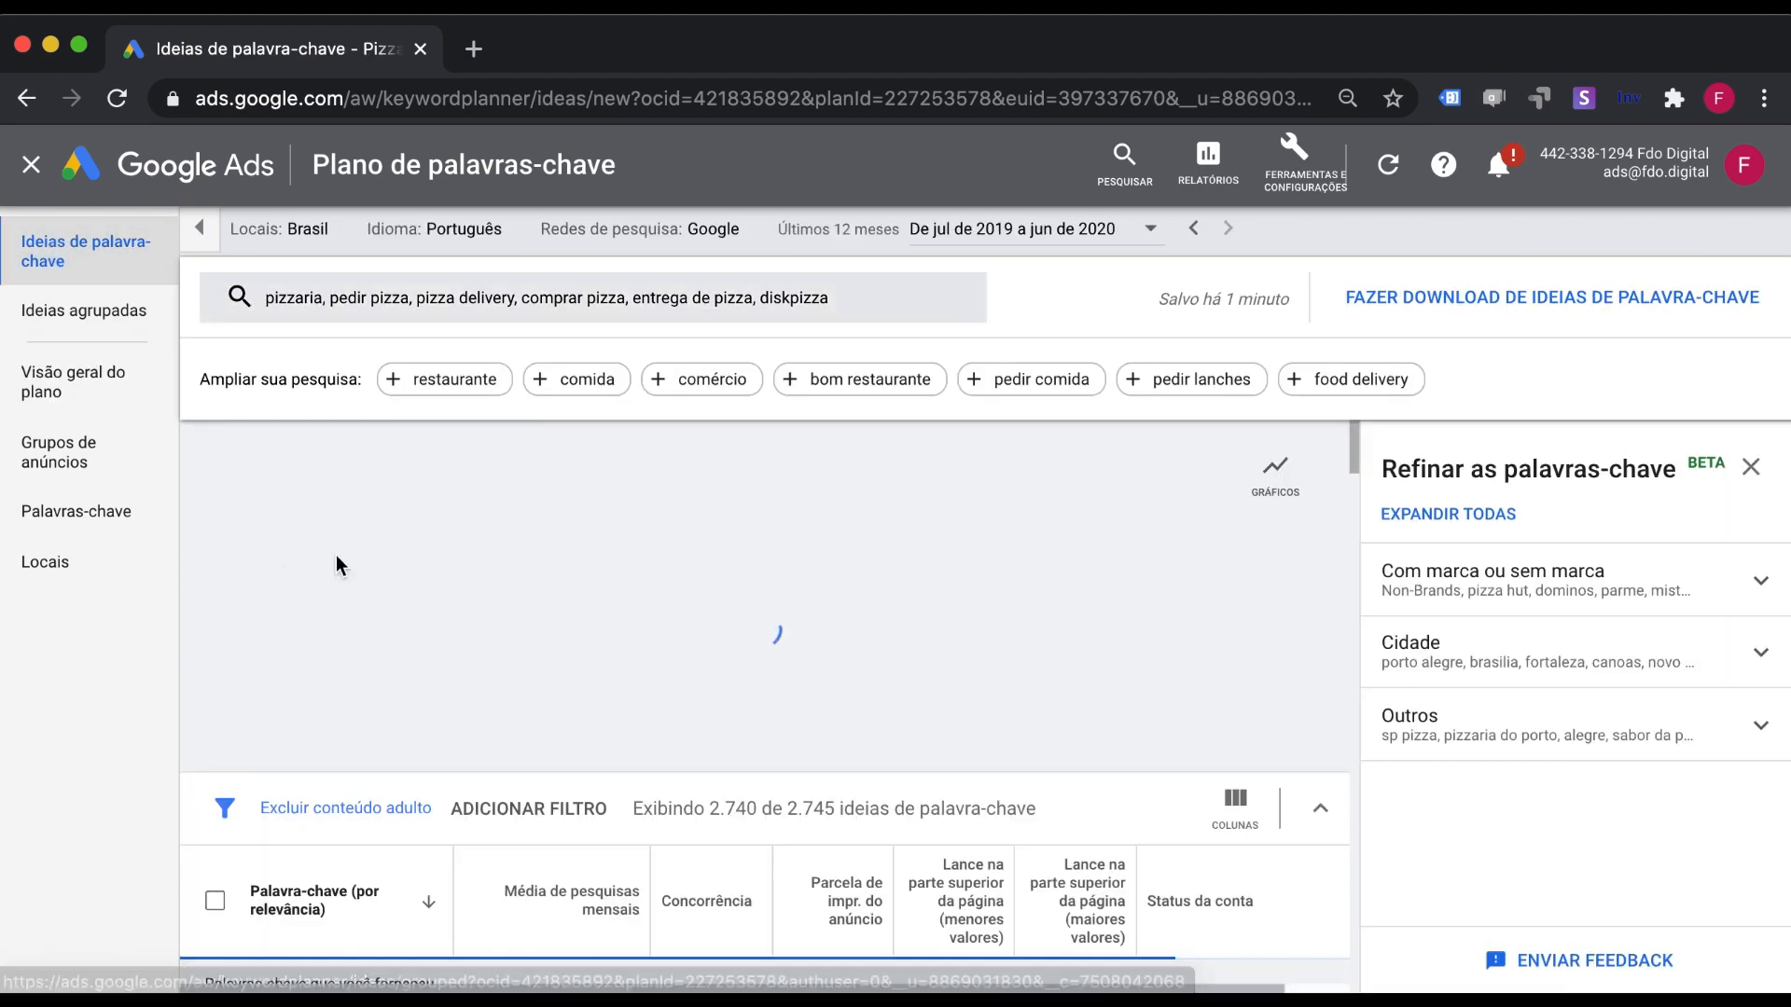
scroll(338, 562, "down", 5)
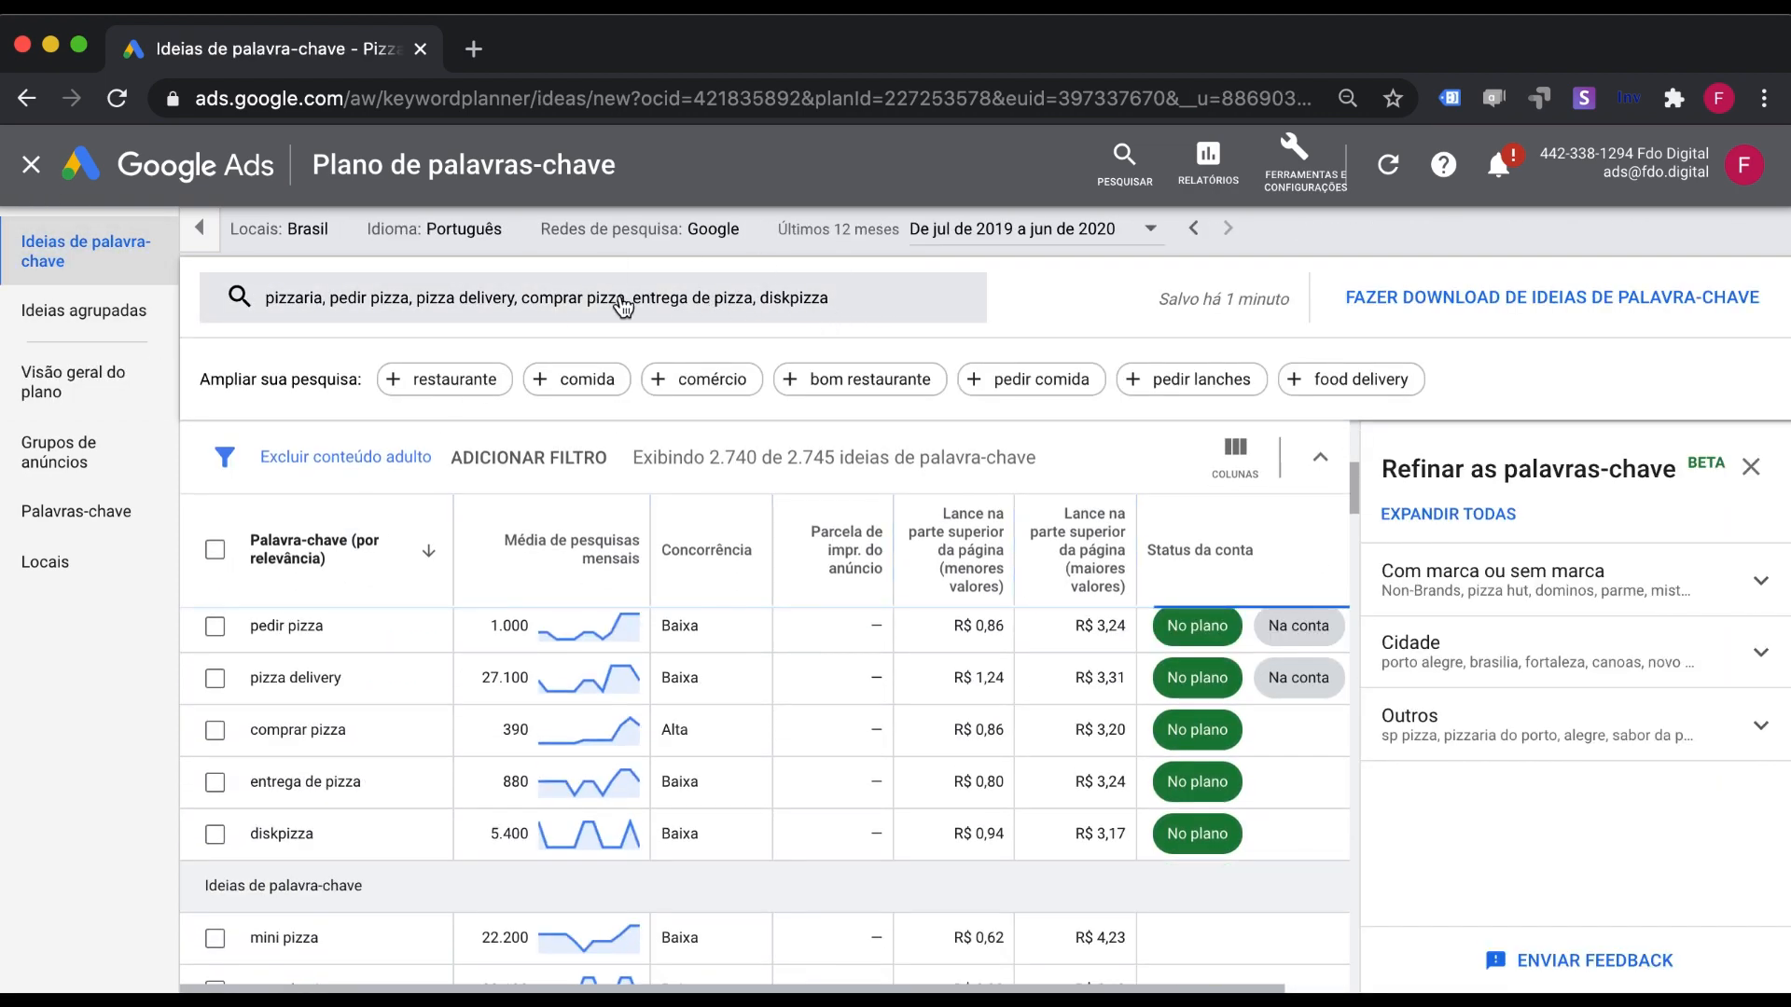
scroll(592, 759, "down", 3)
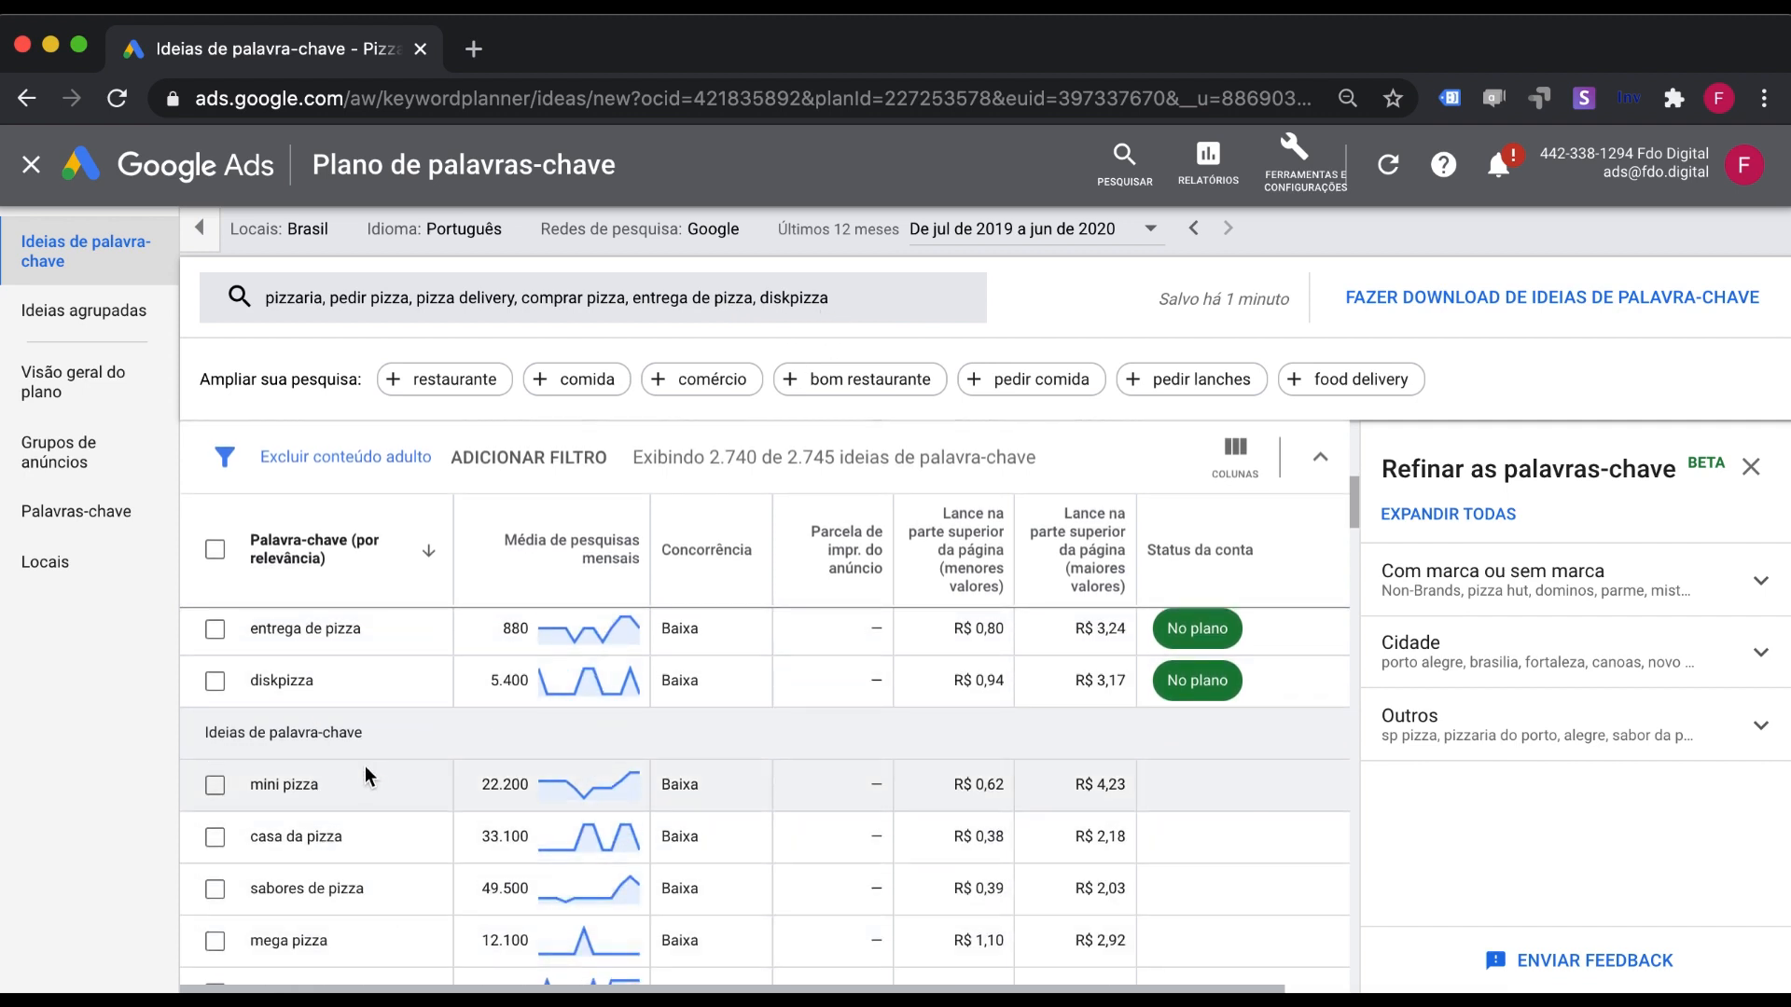
left_click(215, 631)
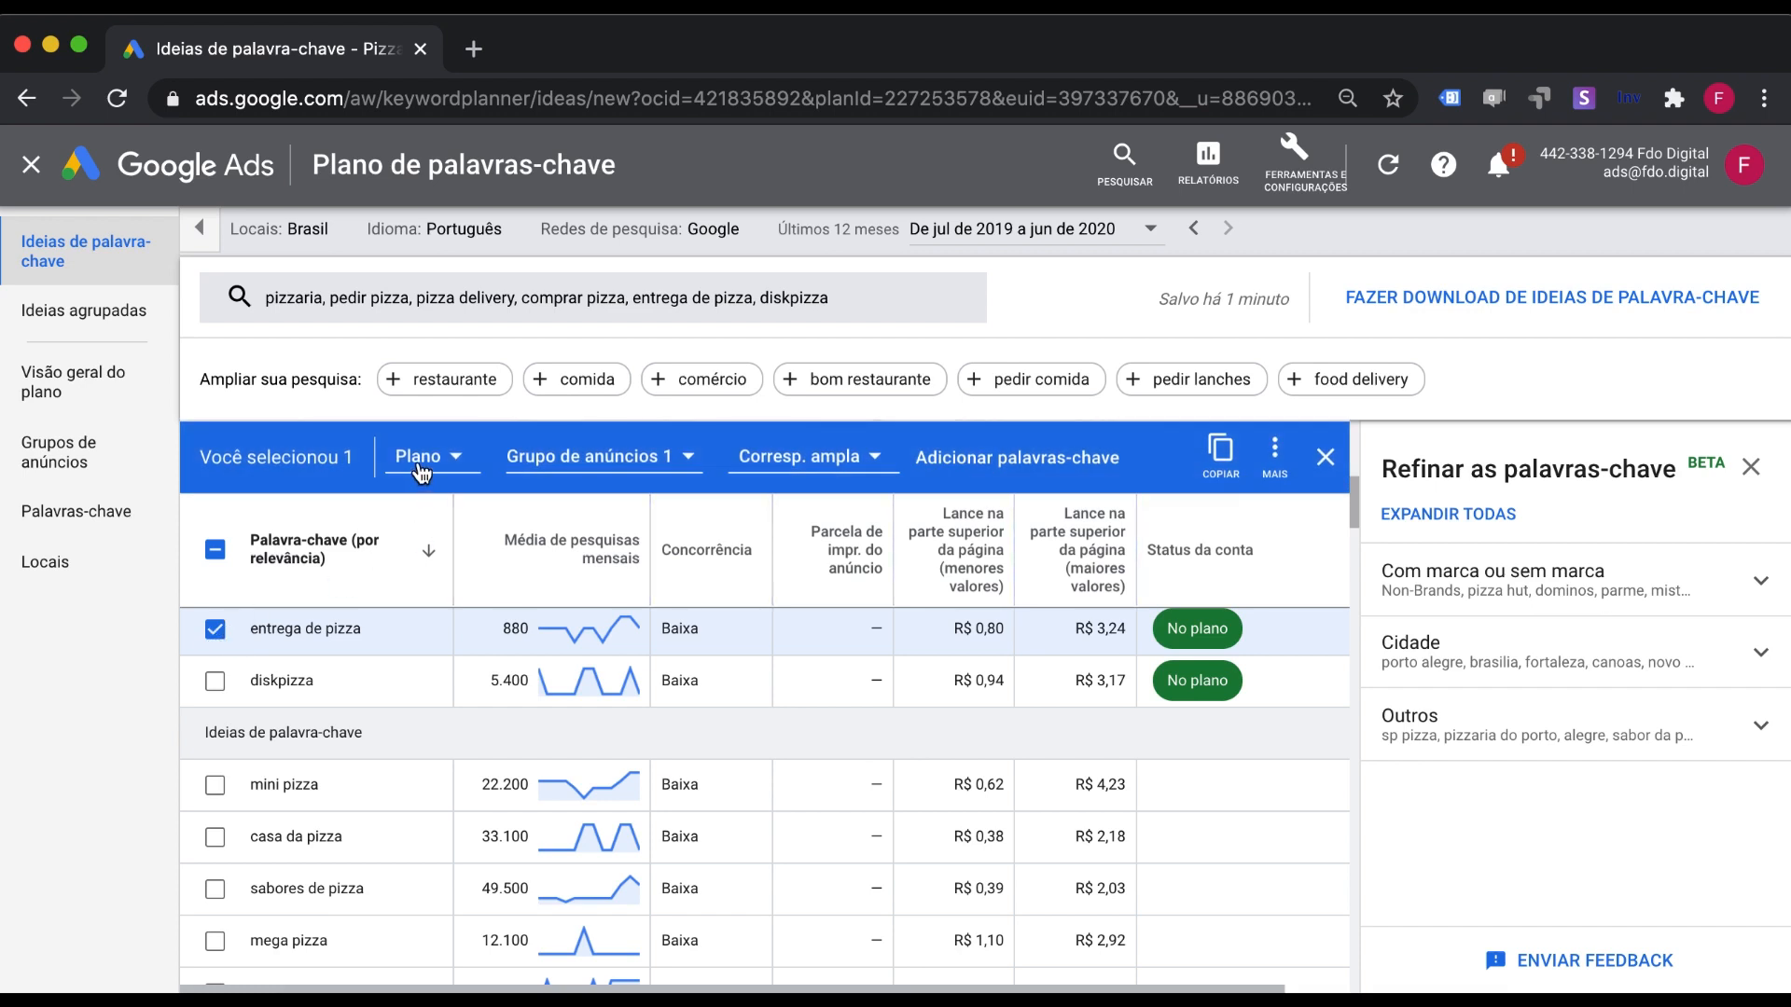
left_click(593, 457)
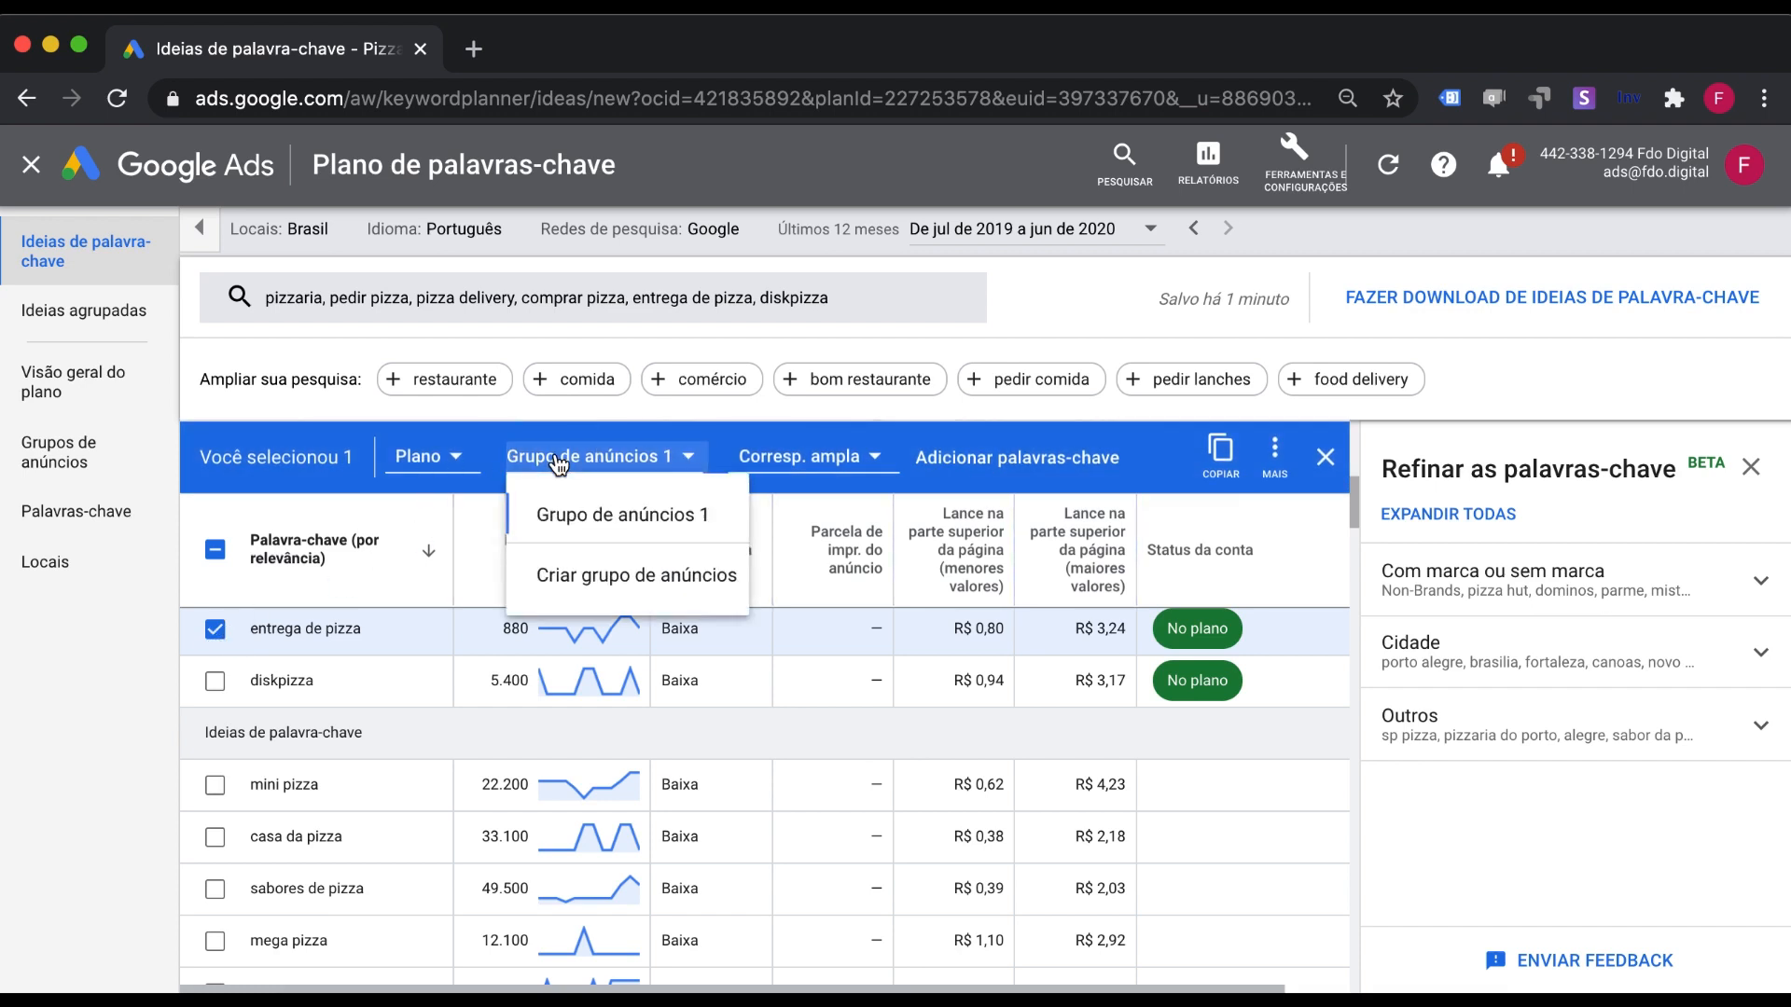
left_click(621, 519)
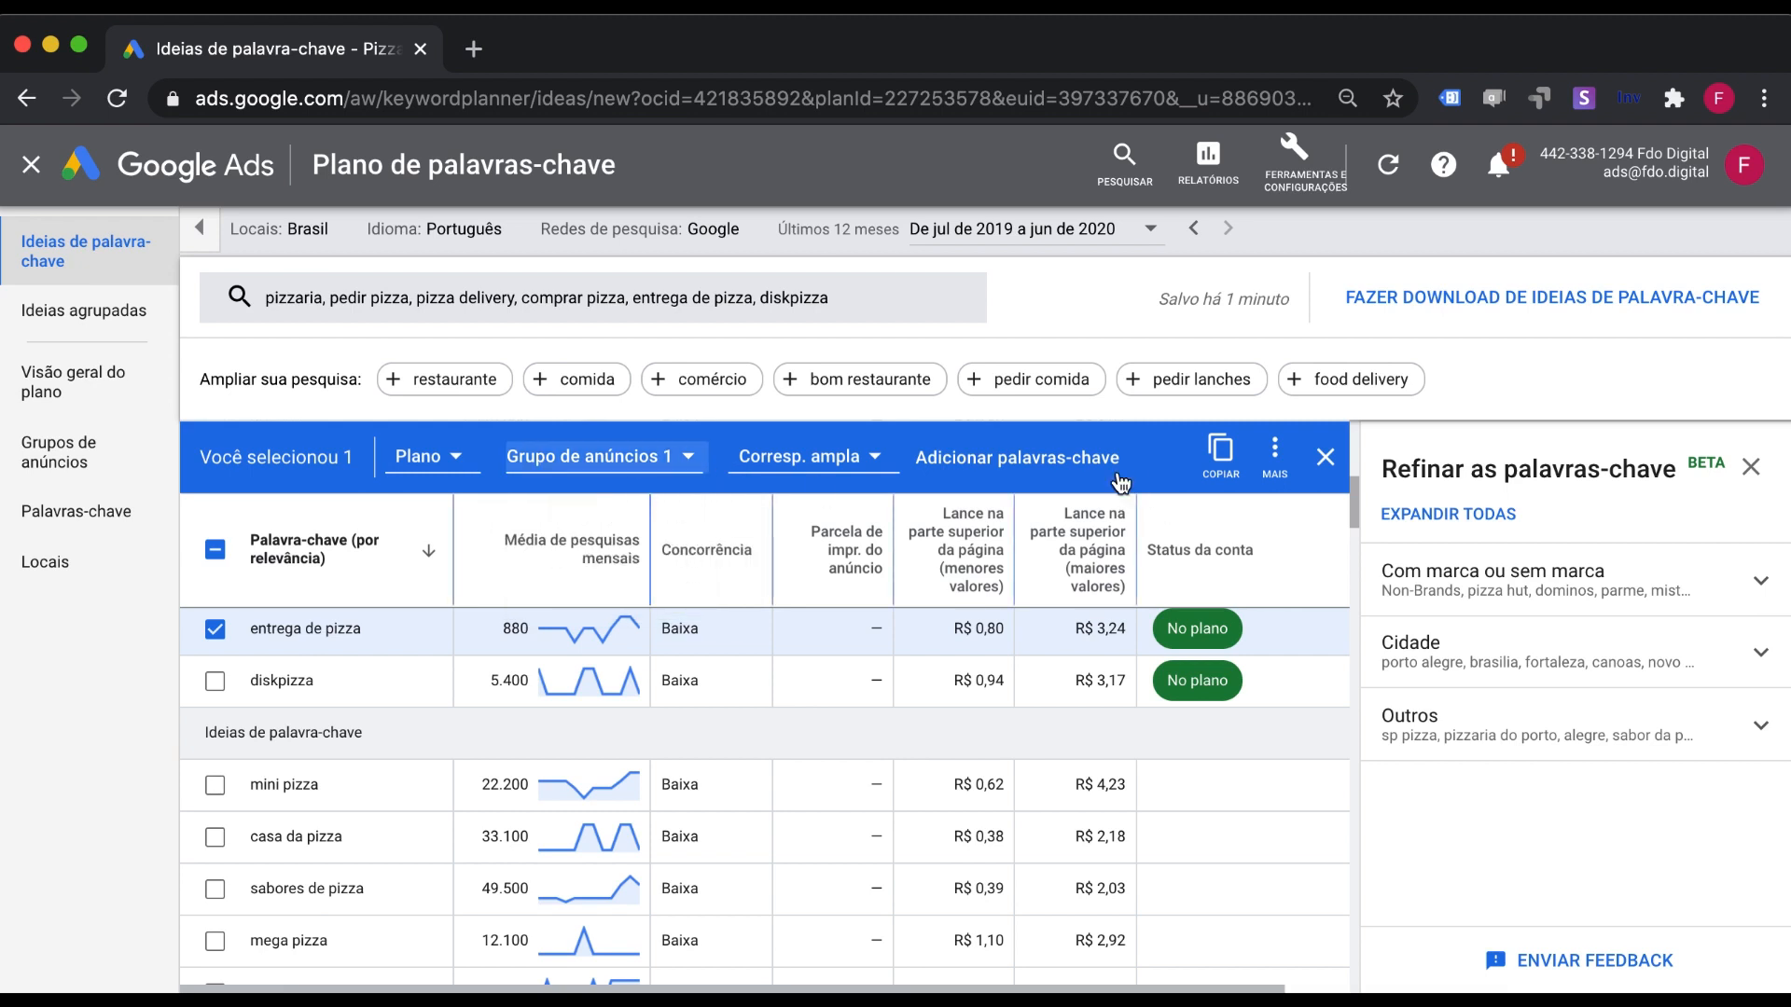
left_click(1038, 461)
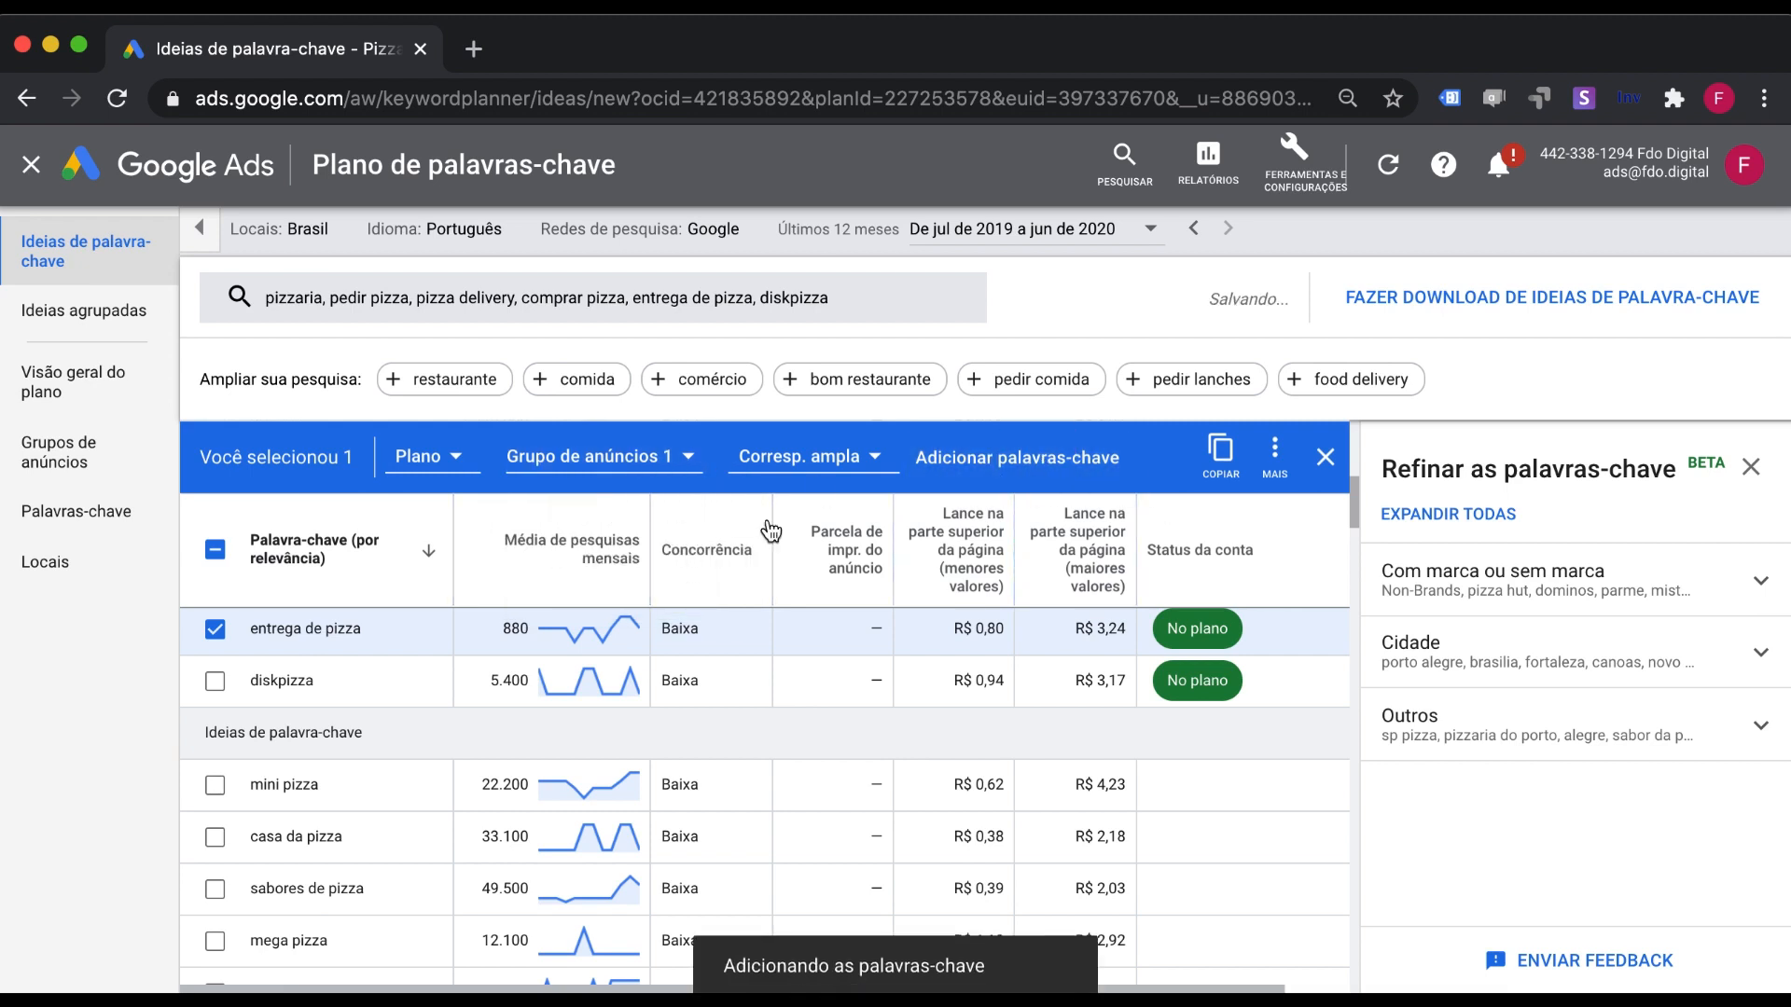
Return to the plan overview and examine the forecast metrics, keyword costs, next-year forecast, devices and locations.
left_click(57, 392)
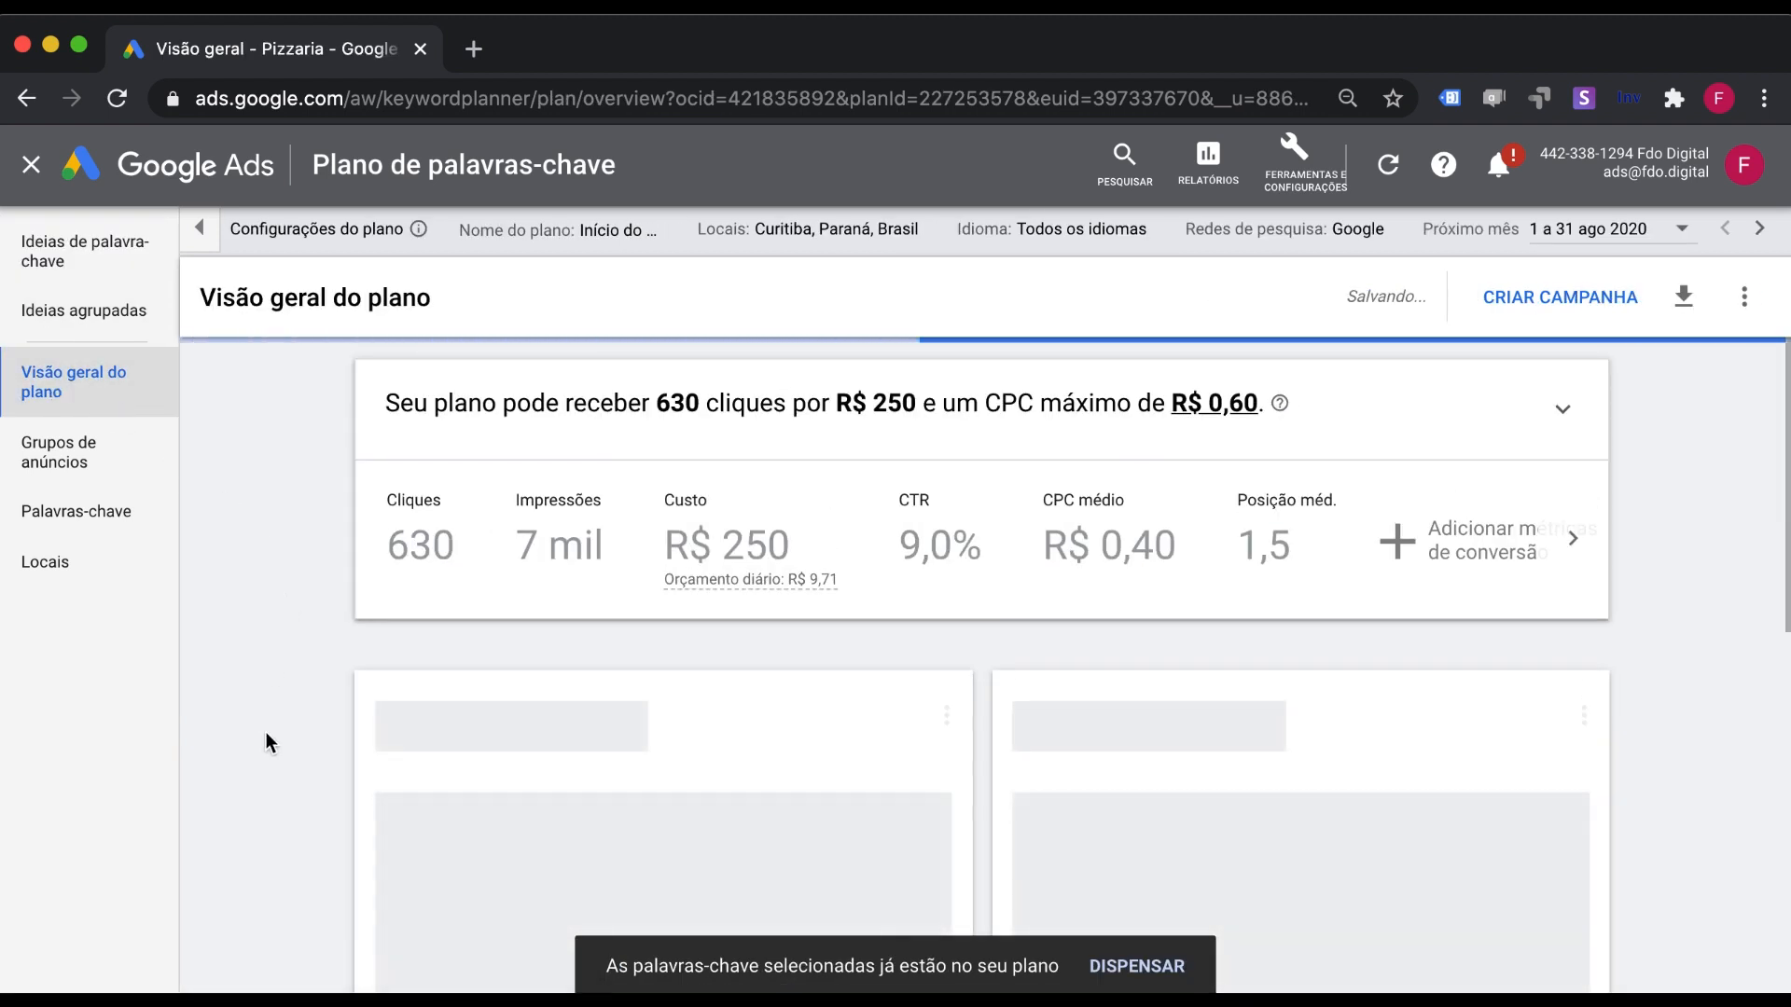
scroll(266, 731, "down", 4)
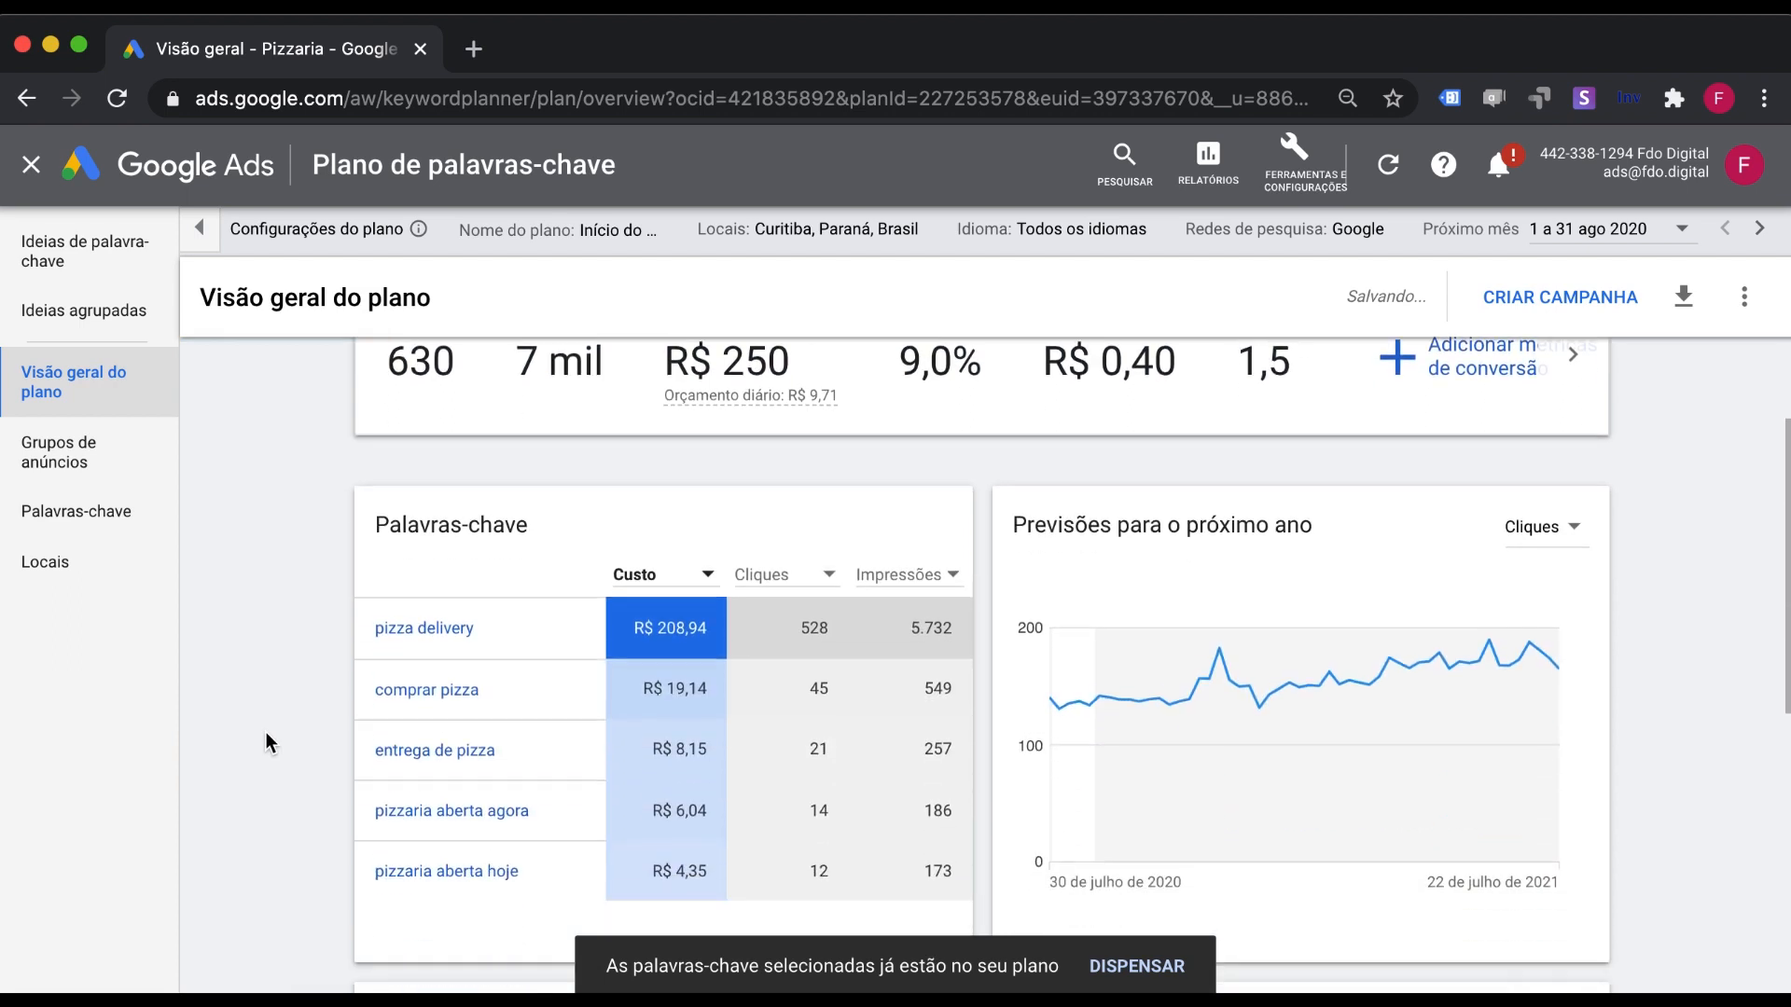
scroll(266, 743, "up", 4)
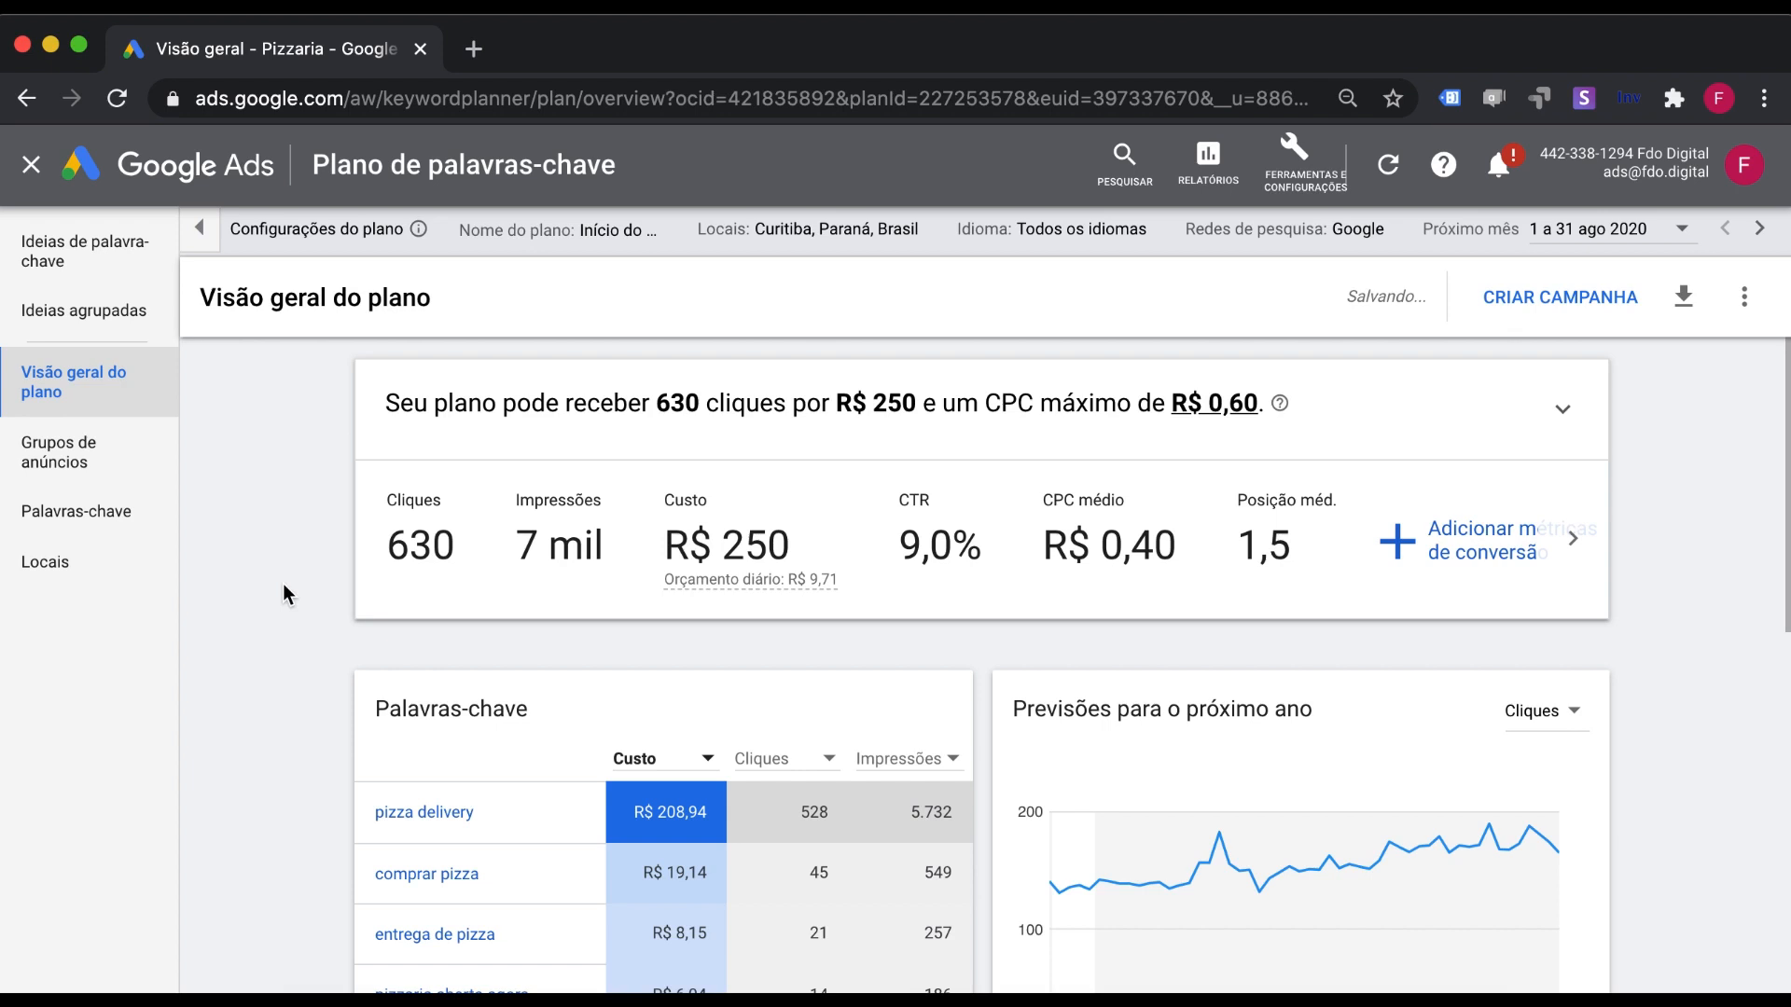
scroll(283, 584, "down", 5)
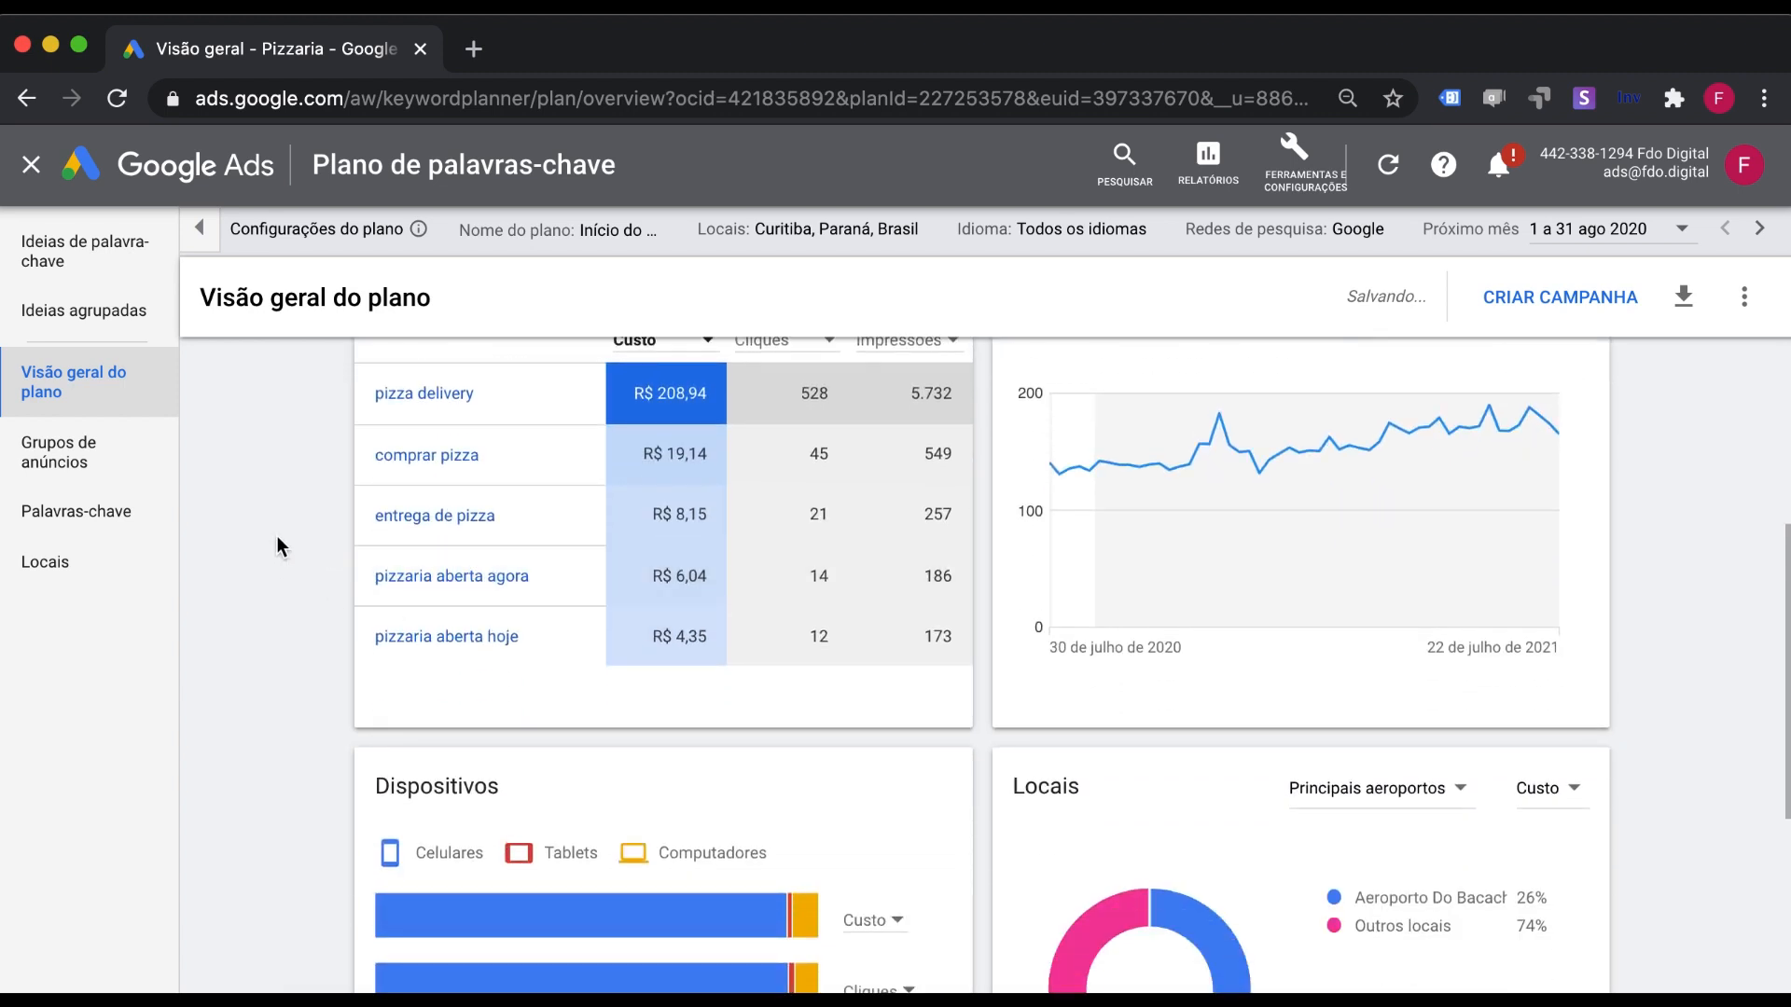
scroll(277, 535, "down", 3)
scroll(277, 535, "up", 7)
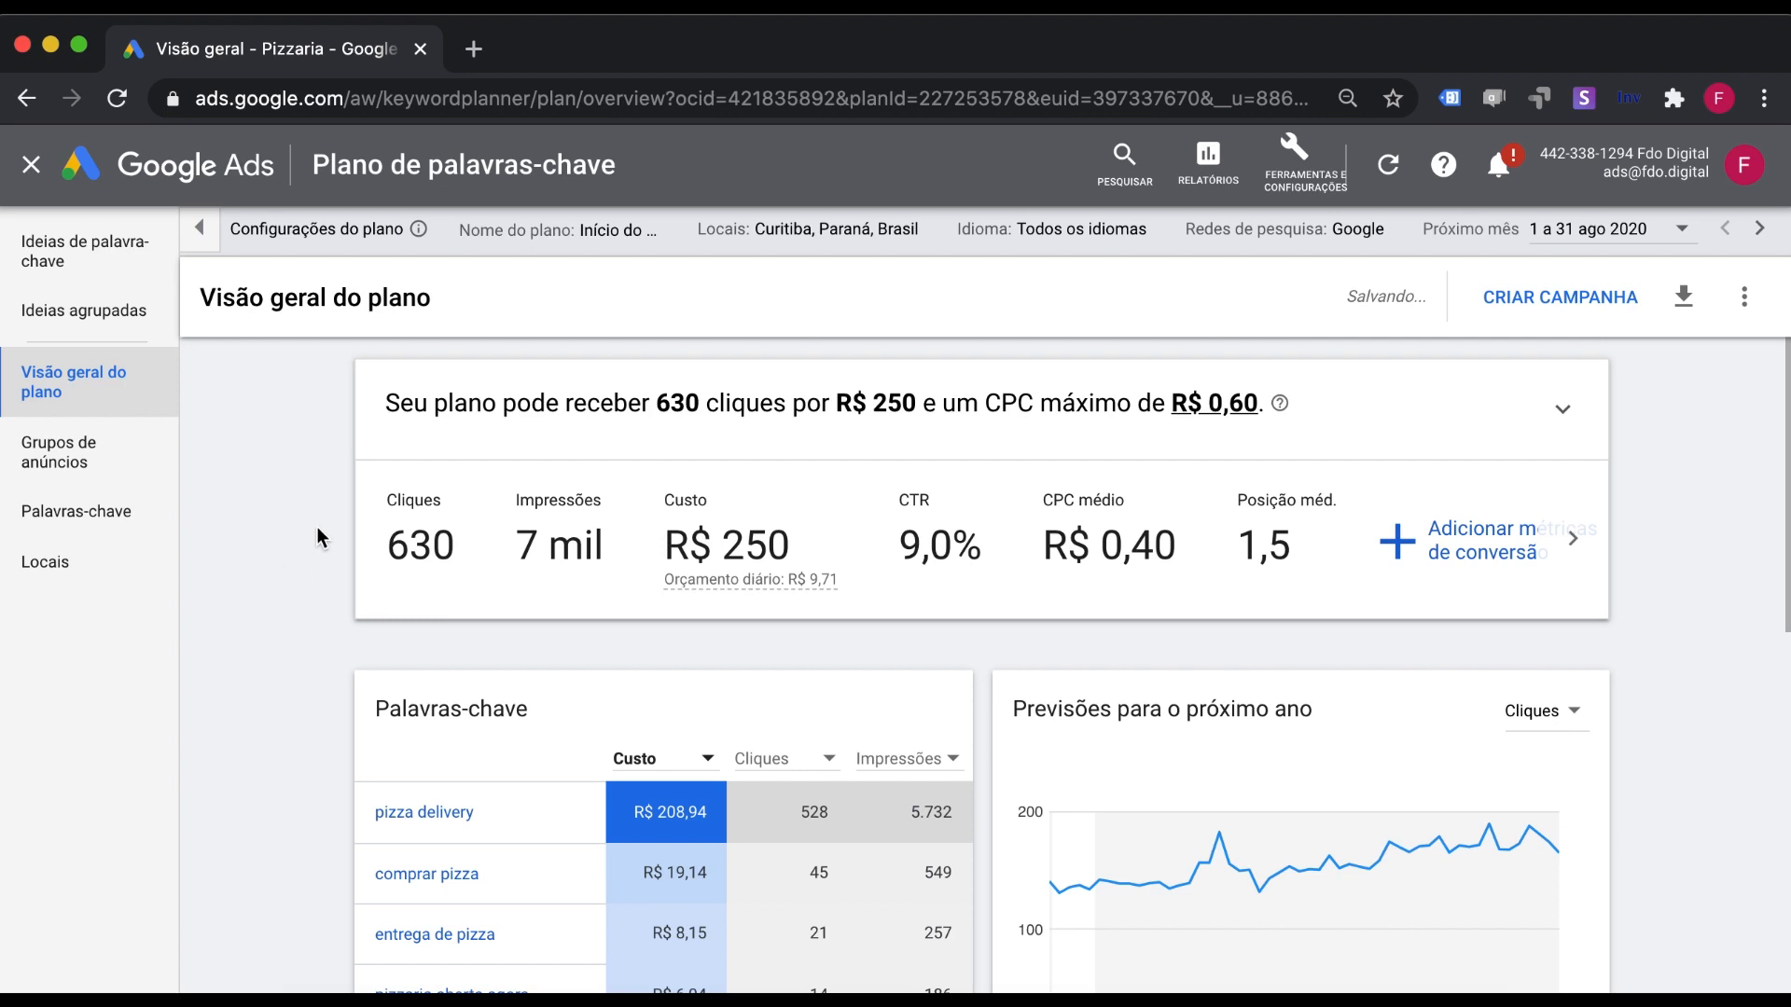
scroll(317, 537, "down", 3)
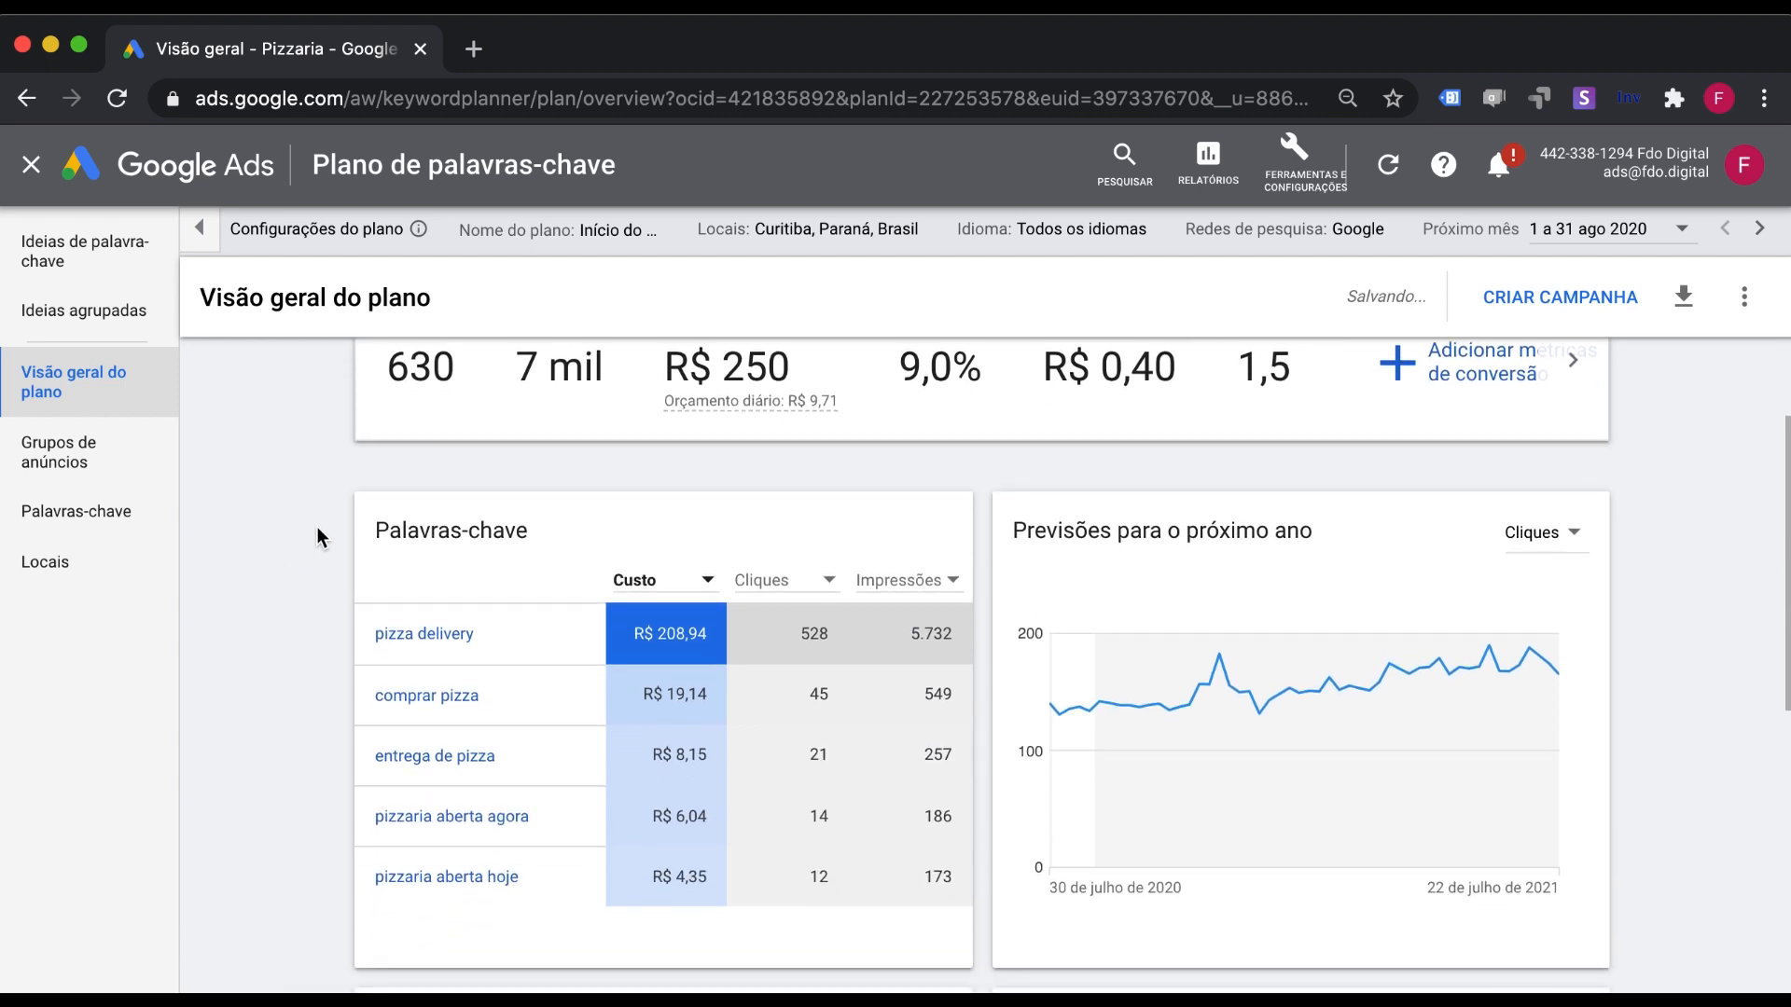